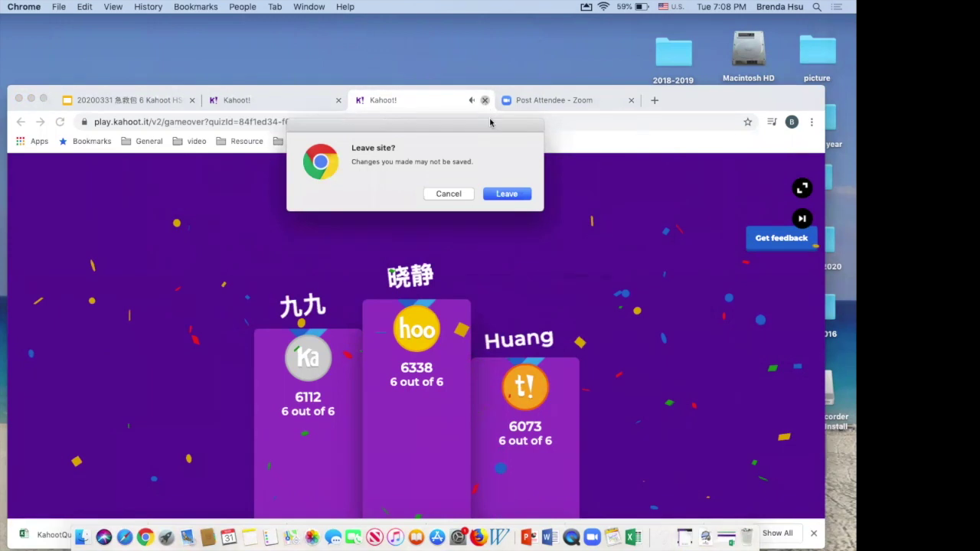
# Leave the finished game page, reposition the browser window and return to the start of the March 31 webinar kahoot's question list
pyautogui.click(520, 194)
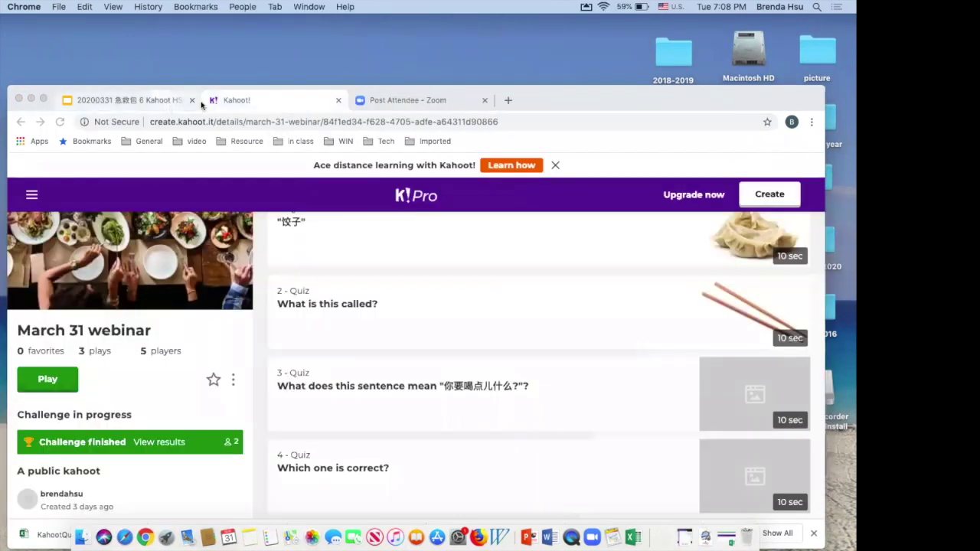
pyautogui.moveTo(560, 88); pyautogui.dragTo(560, 63)
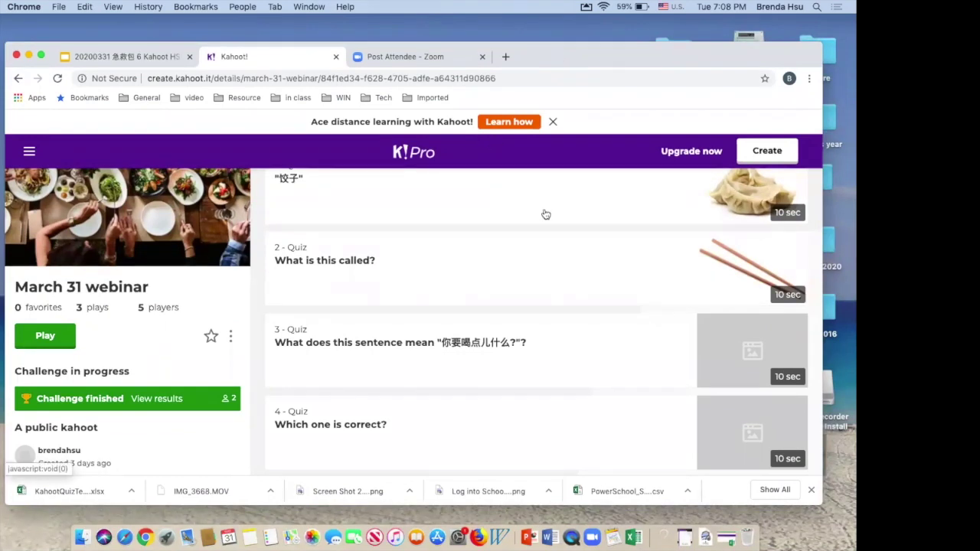
pyautogui.moveTo(613, 49); pyautogui.dragTo(614, 46)
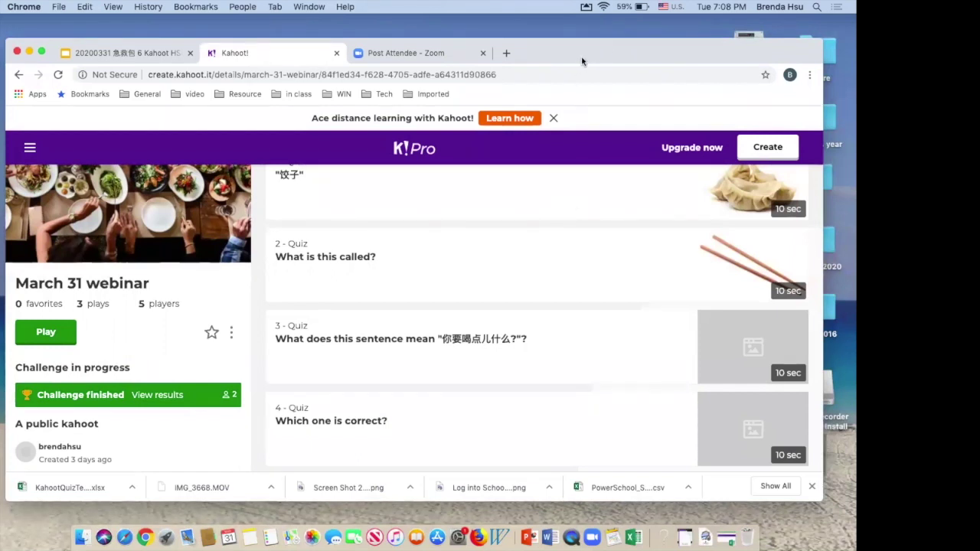
pyautogui.moveTo(580, 57); pyautogui.dragTo(580, 57)
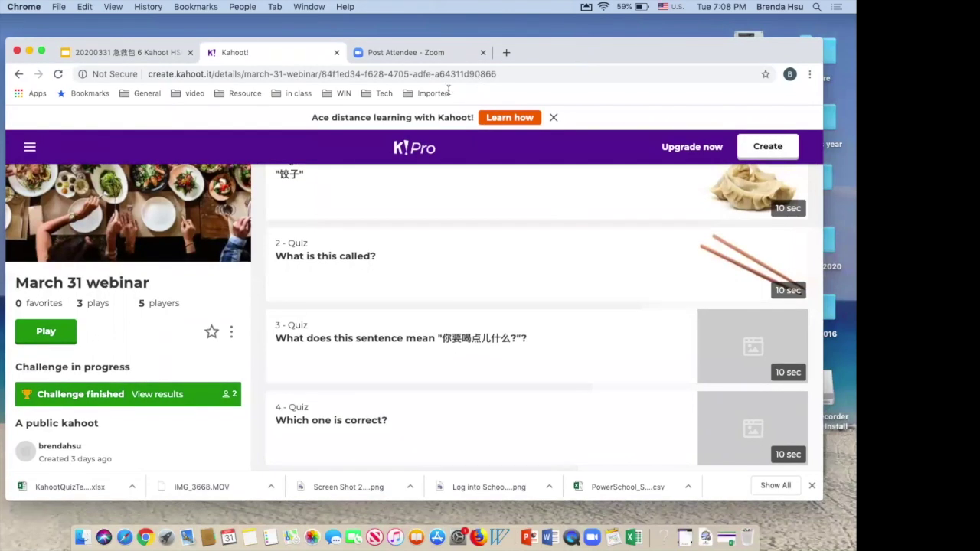
pyautogui.scroll(2, 346, 201)
pyautogui.scroll(1, 347, 201)
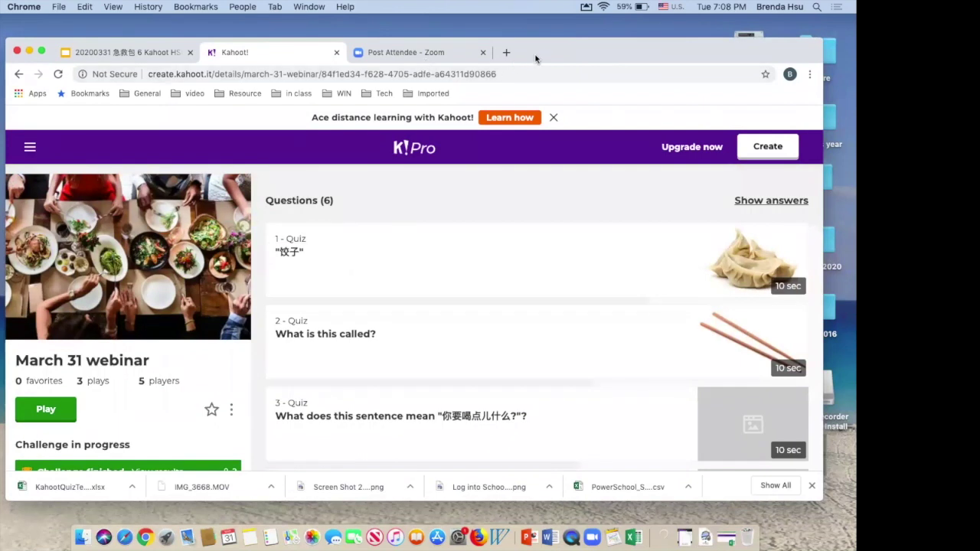
pyautogui.moveTo(538, 56); pyautogui.dragTo(539, 49)
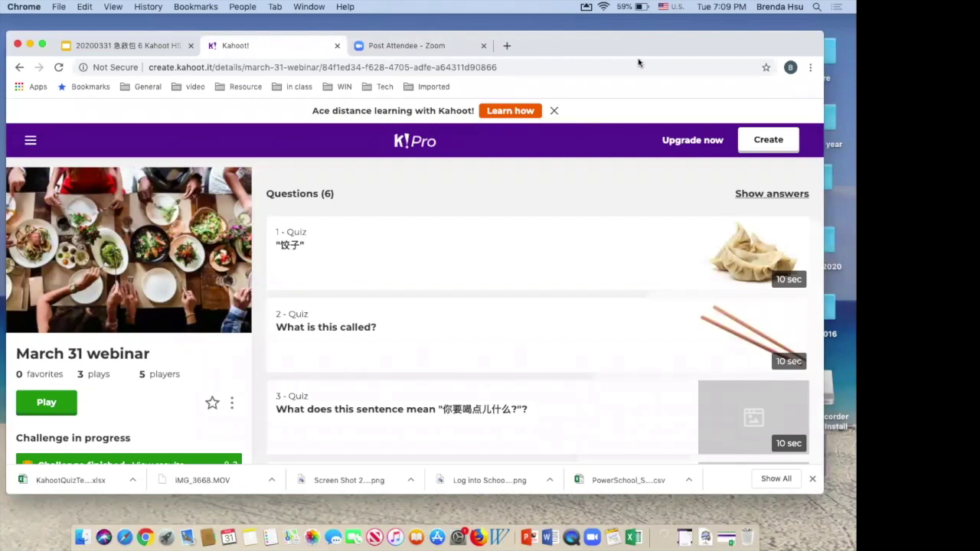
pyautogui.moveTo(639, 59); pyautogui.dragTo(641, 82)
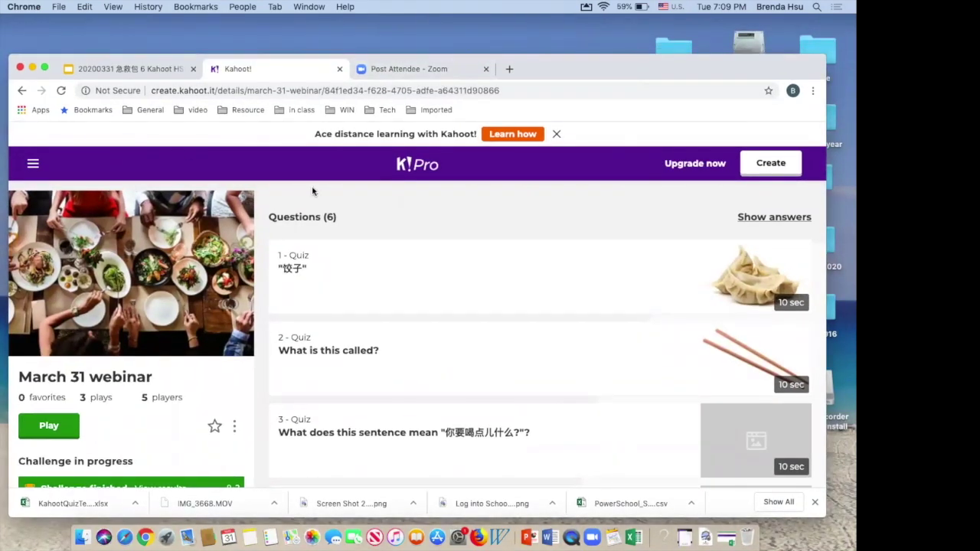
# Go to the Kahoot home page and open the My Kahoots library
pyautogui.click(32, 164)
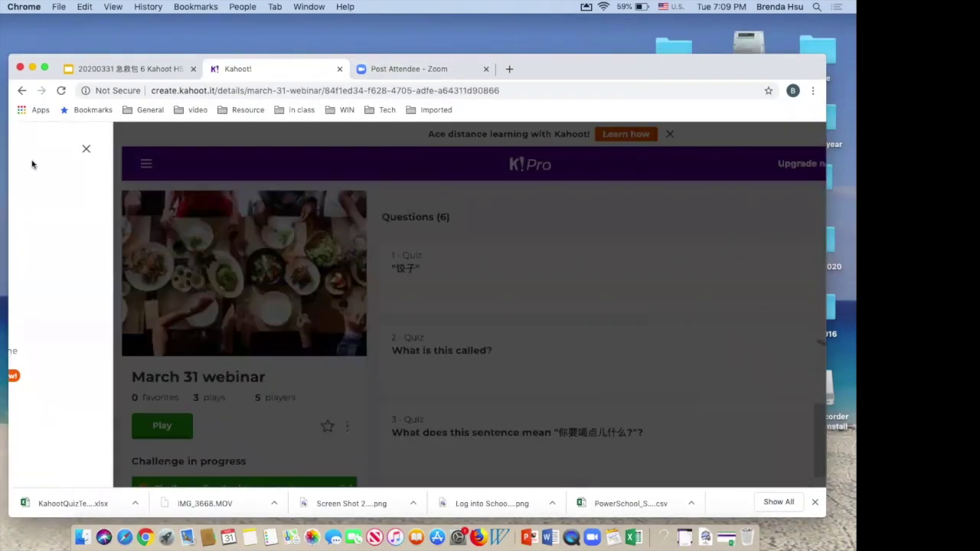
pyautogui.click(69, 183)
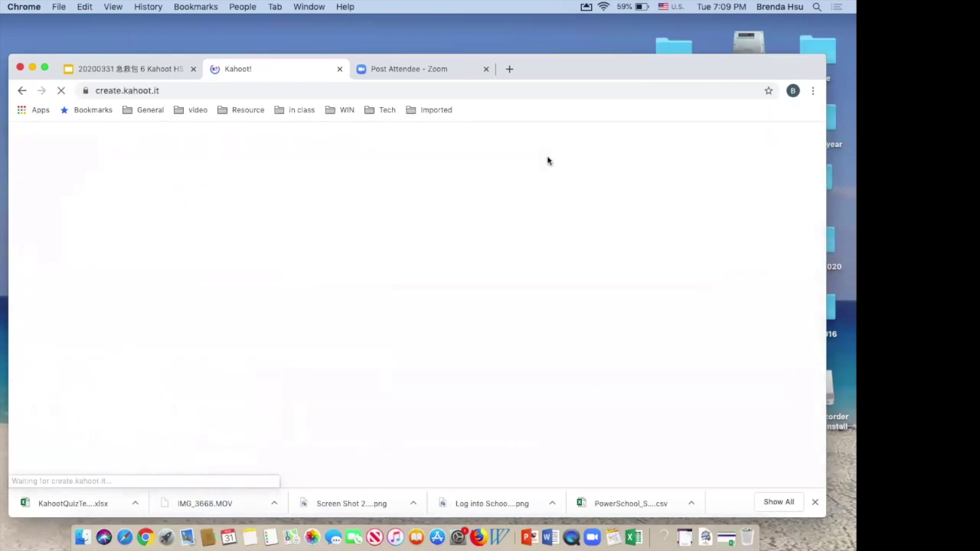
pyautogui.moveTo(611, 74); pyautogui.dragTo(608, 62)
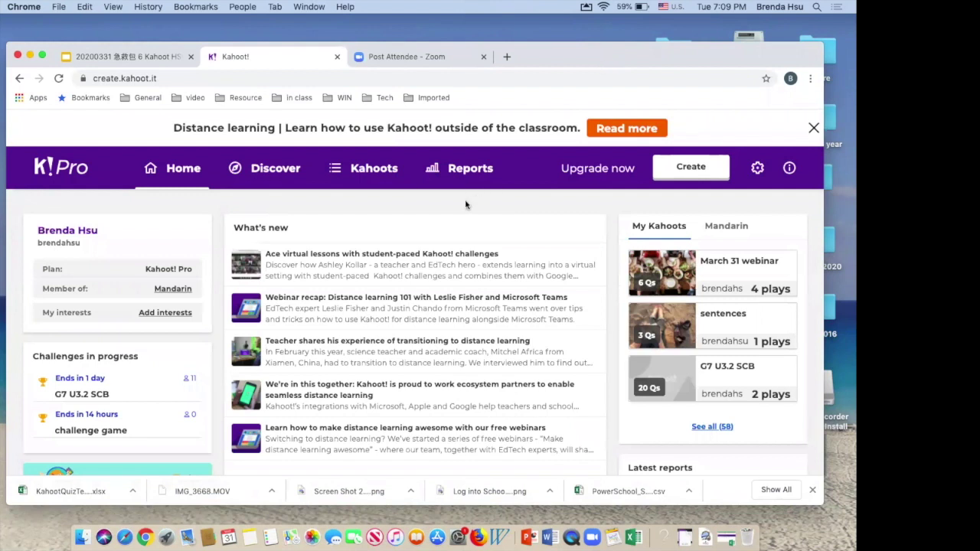
pyautogui.moveTo(563, 63); pyautogui.dragTo(562, 58)
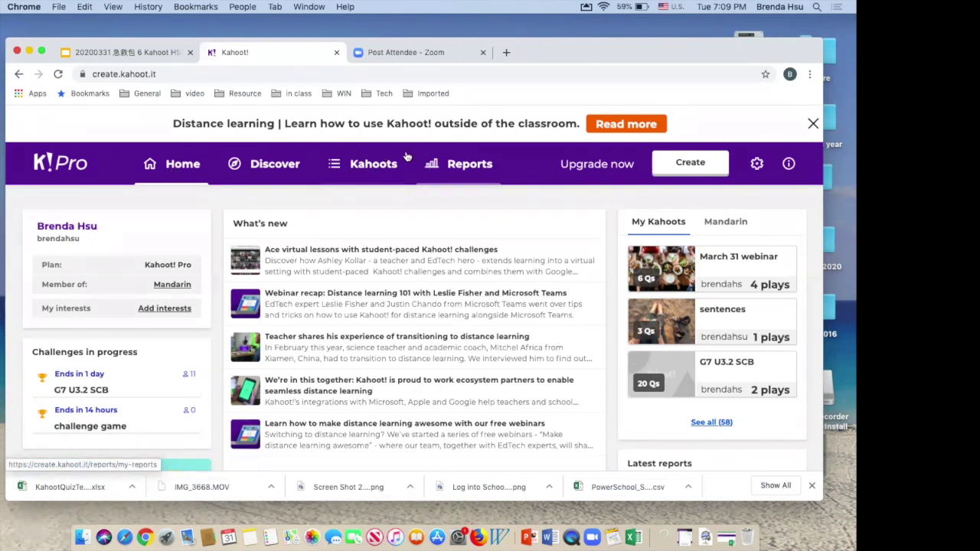
pyautogui.click(376, 167)
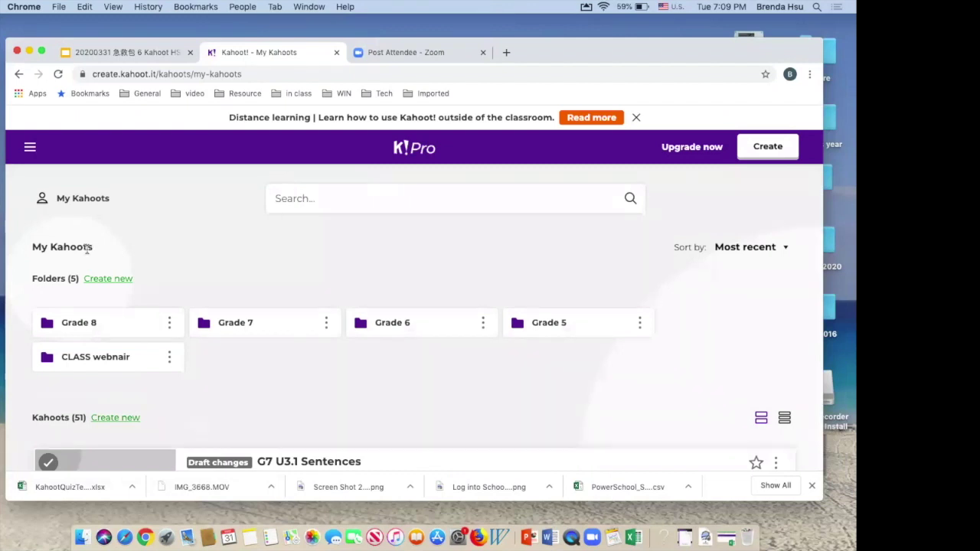
# Start creating a folder in My Kahoots, cancel it, and look over the existing folders
pyautogui.click(119, 284)
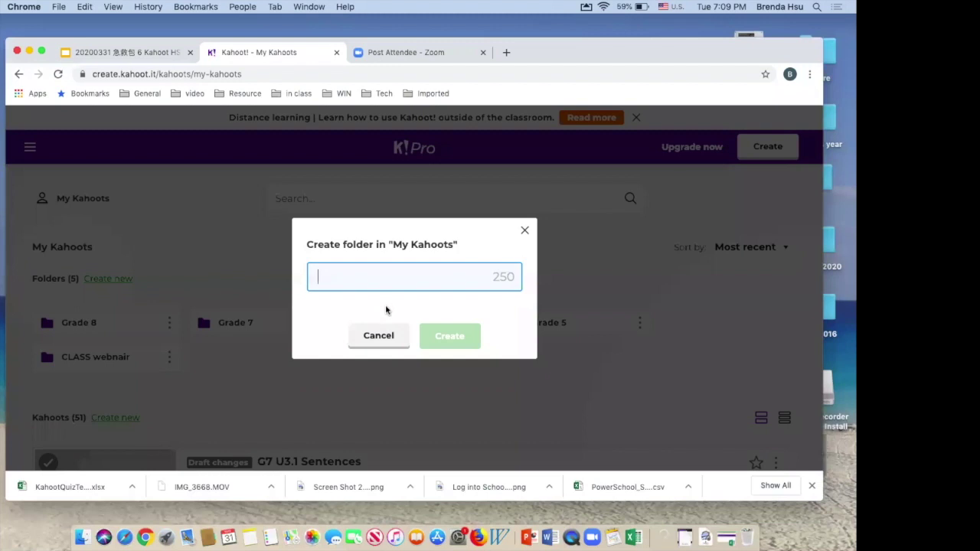
pyautogui.click(388, 335)
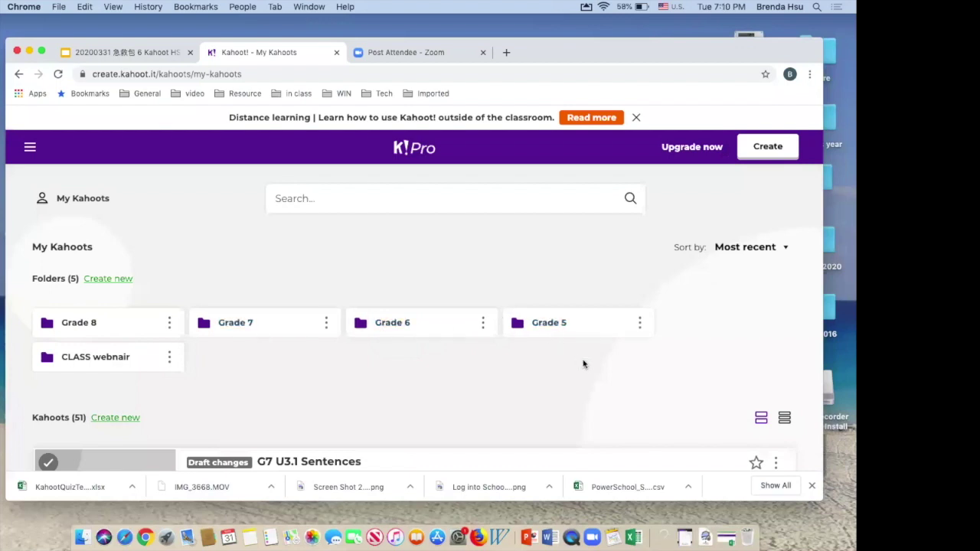
pyautogui.scroll(-1, 583, 364)
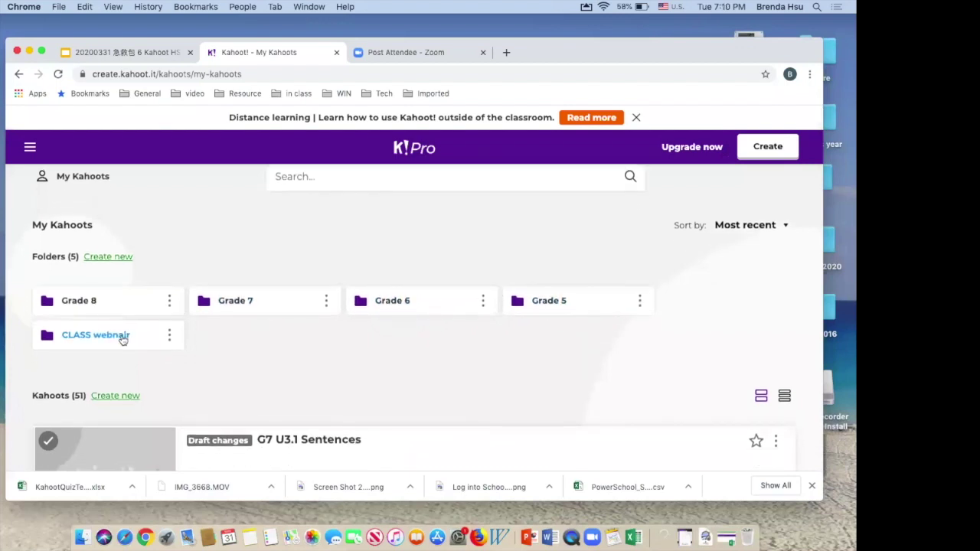
pyautogui.scroll(1, 401, 285)
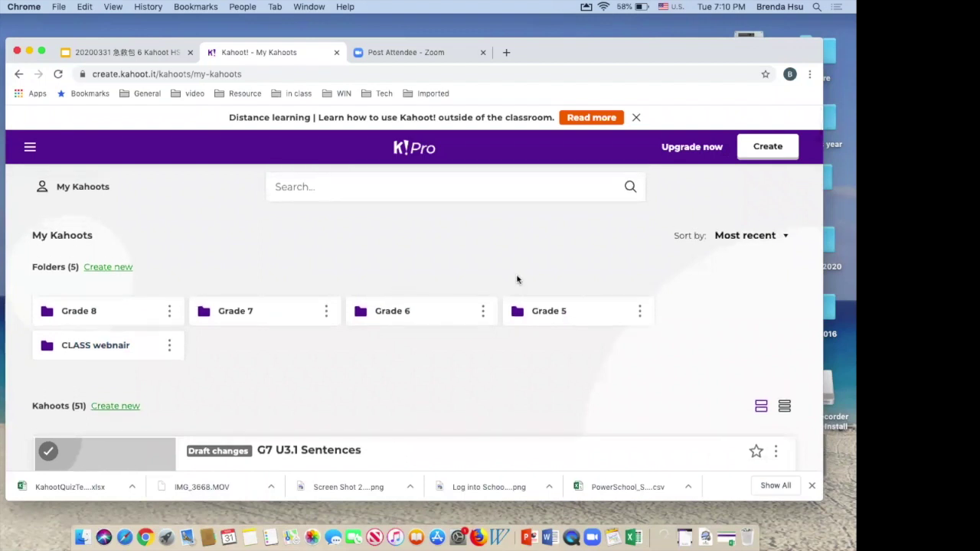
# Create a new blank kahoot and display the question types that can be added
pyautogui.click(774, 151)
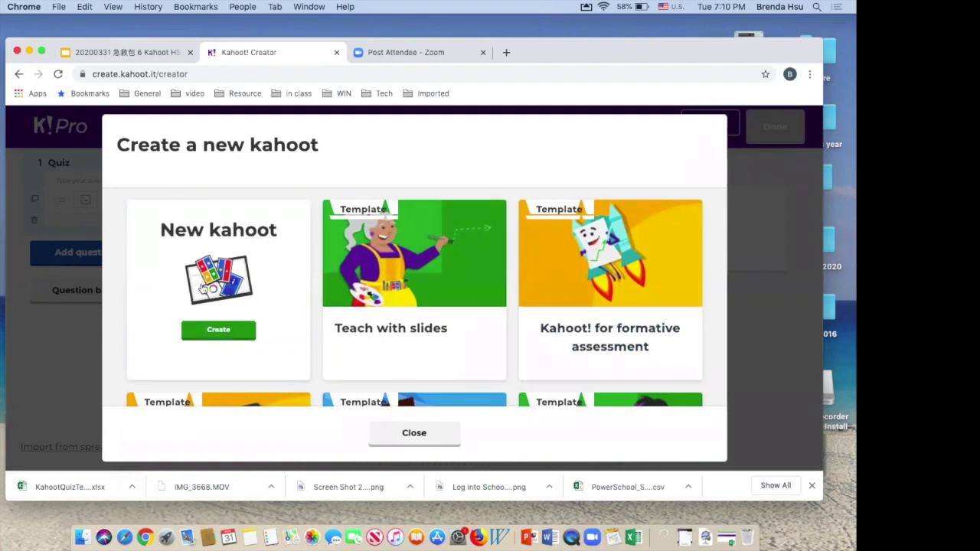
pyautogui.click(218, 330)
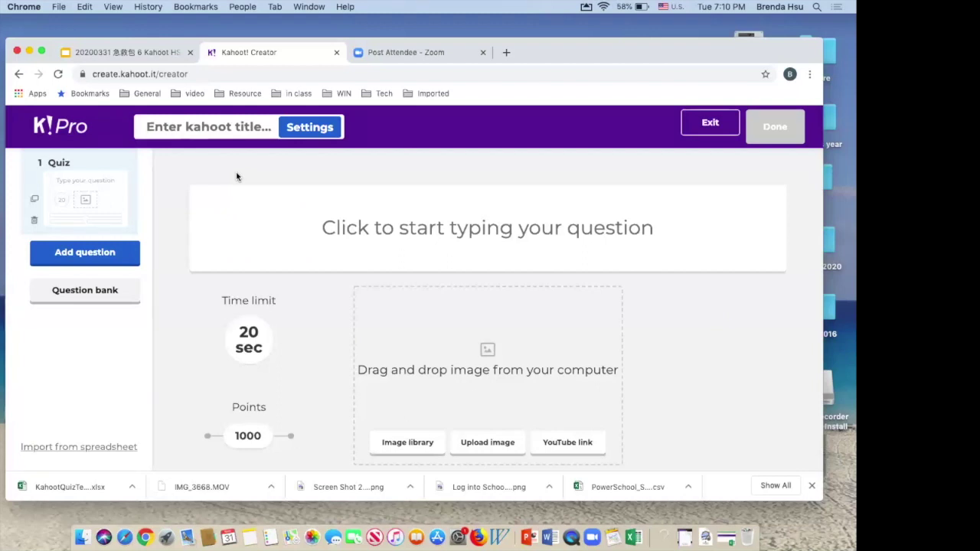
pyautogui.click(108, 255)
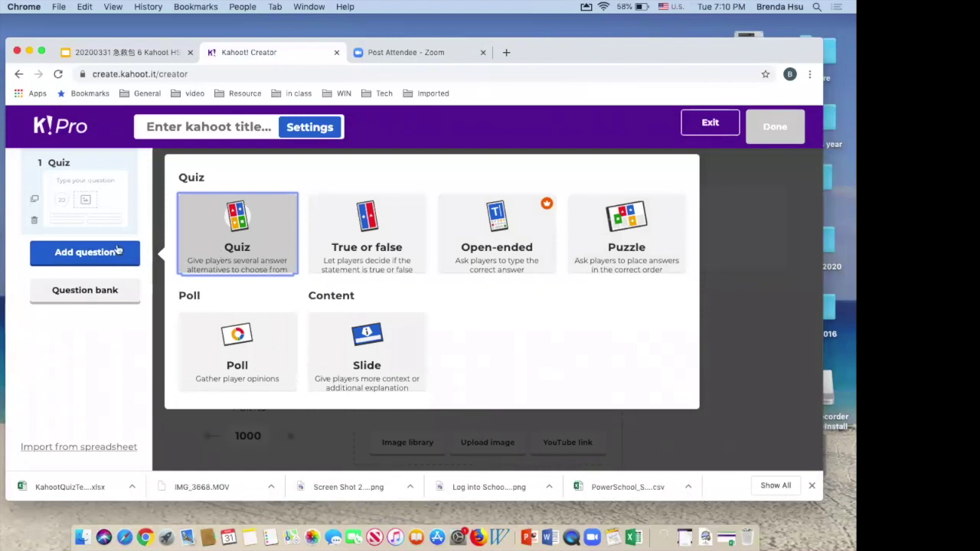
# Title the kahoot "Demo" and enter "Chinese" as its description
pyautogui.click(246, 130)
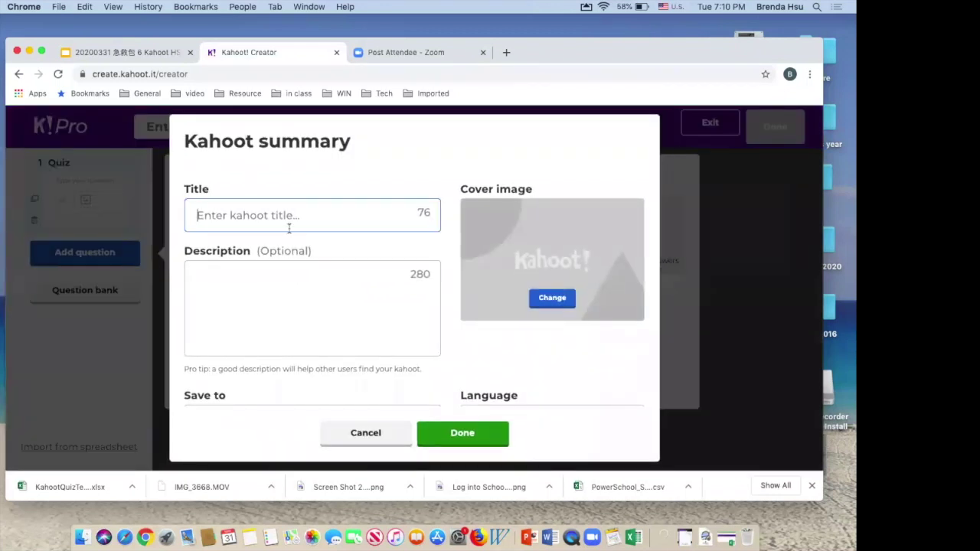
pyautogui.write('Demo')
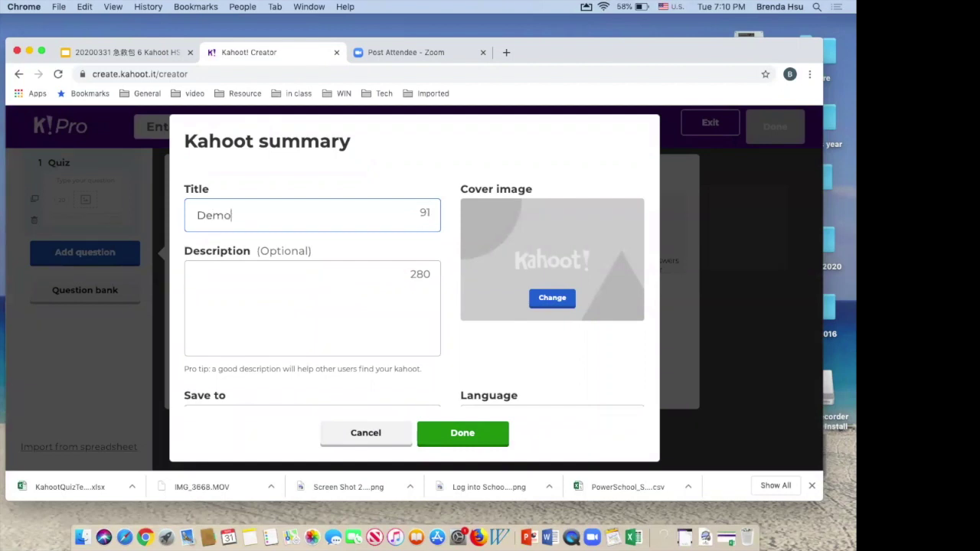
pyautogui.click(343, 308)
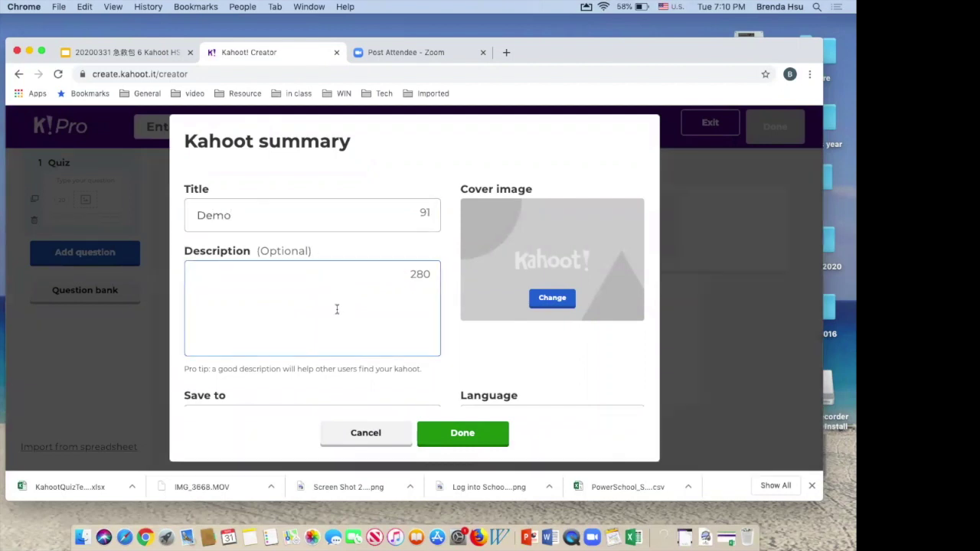
pyautogui.write('Chinese')
# Change the kahoot's save location to the CLASS webnair folder in My Kahoots
pyautogui.scroll(-1, 342, 323)
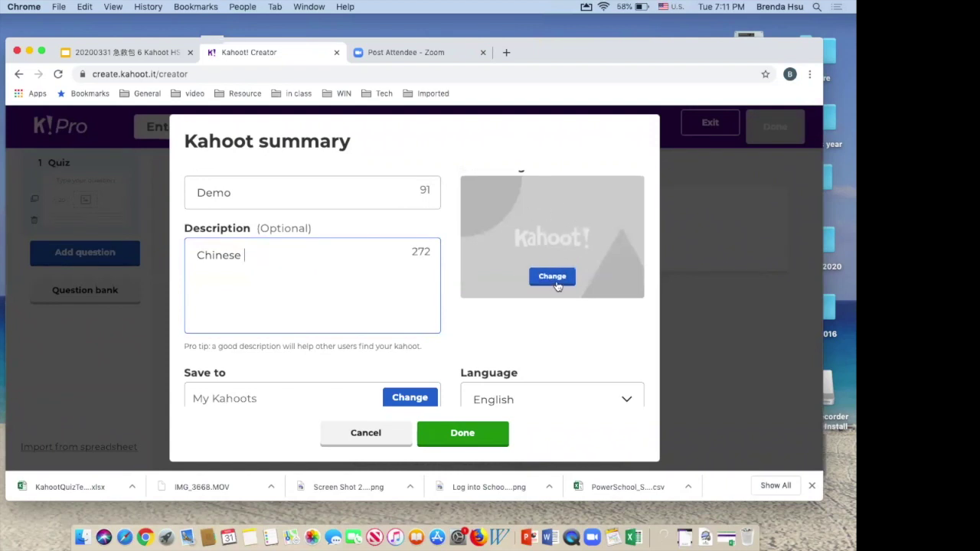
pyautogui.scroll(-3, 557, 285)
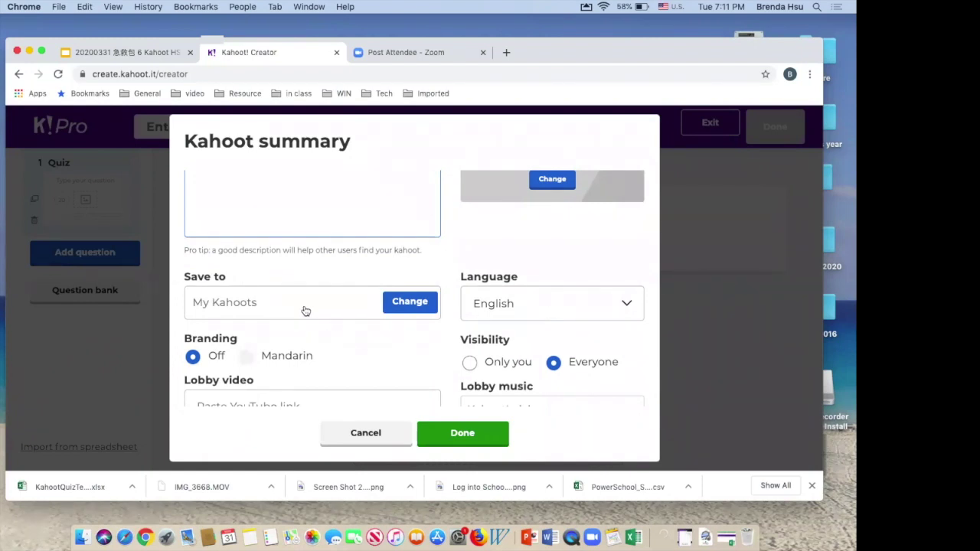
pyautogui.click(408, 306)
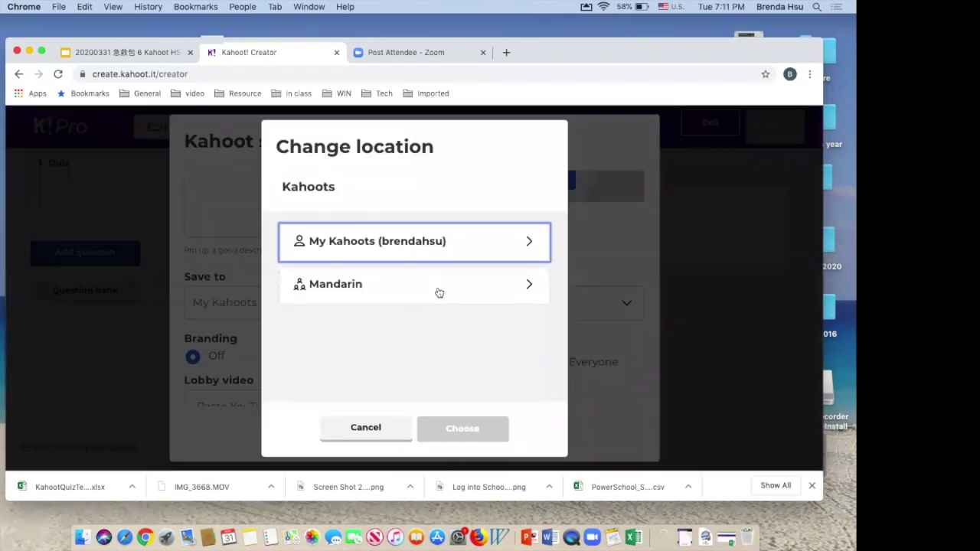
pyautogui.click(442, 251)
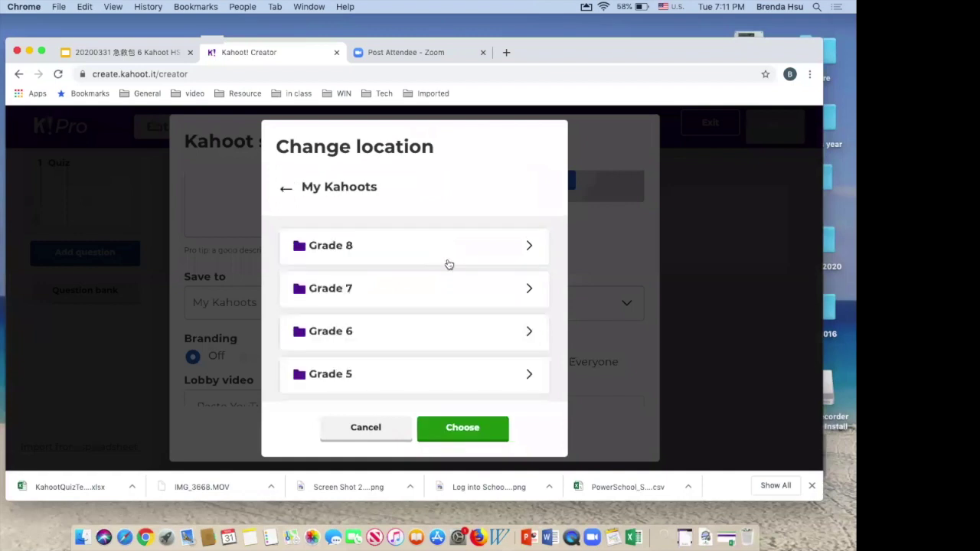
pyautogui.scroll(-1, 444, 263)
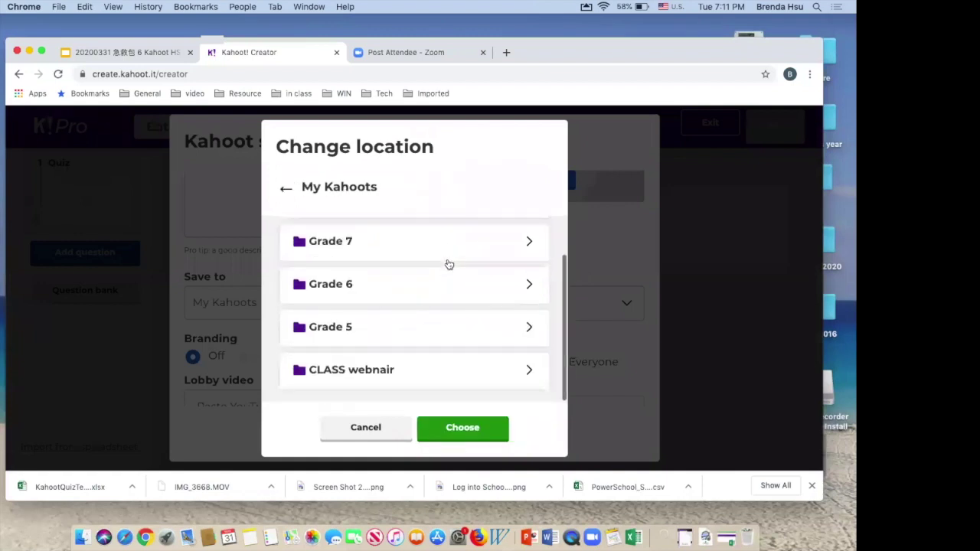
pyautogui.click(395, 379)
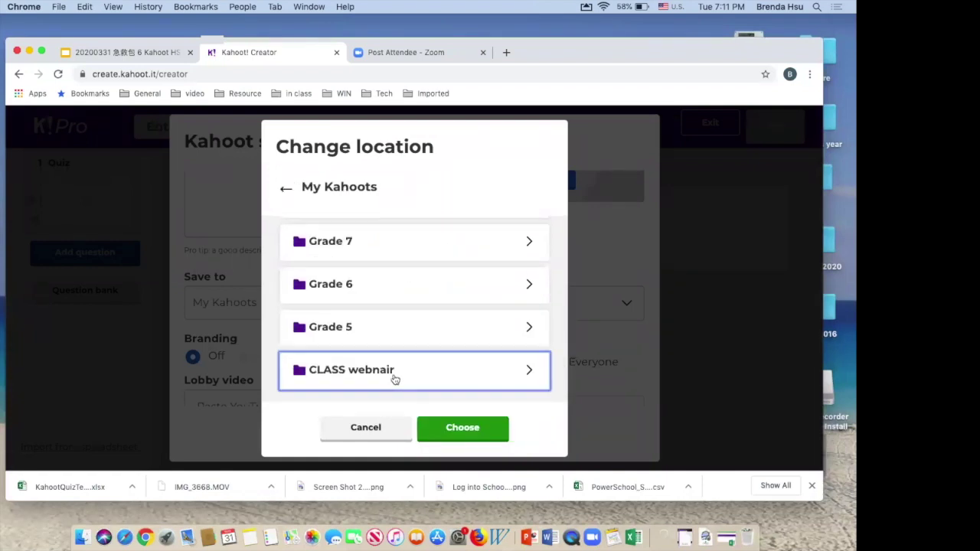
pyautogui.click(463, 429)
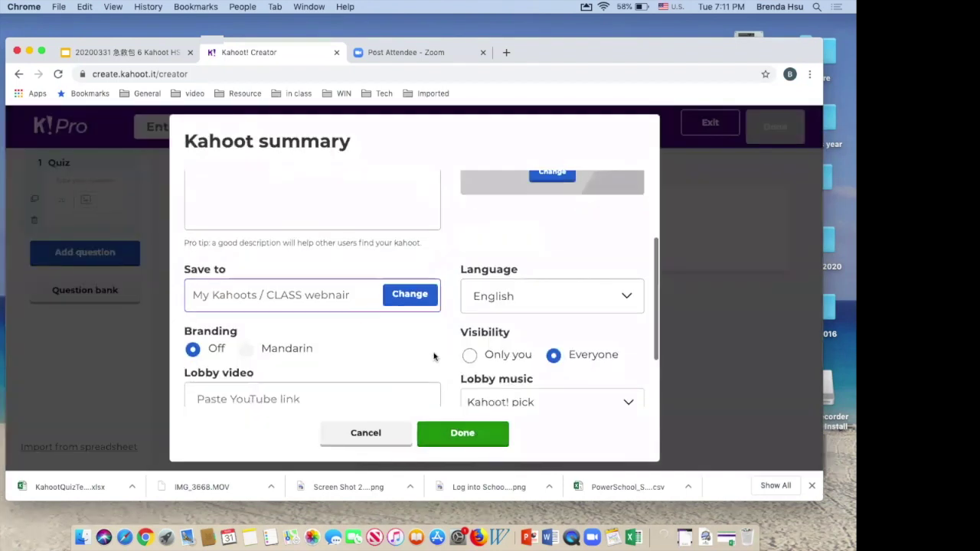
# Set the kahoot's visibility to Only you, check the lobby music options, and save the summary settings
pyautogui.scroll(-2, 433, 354)
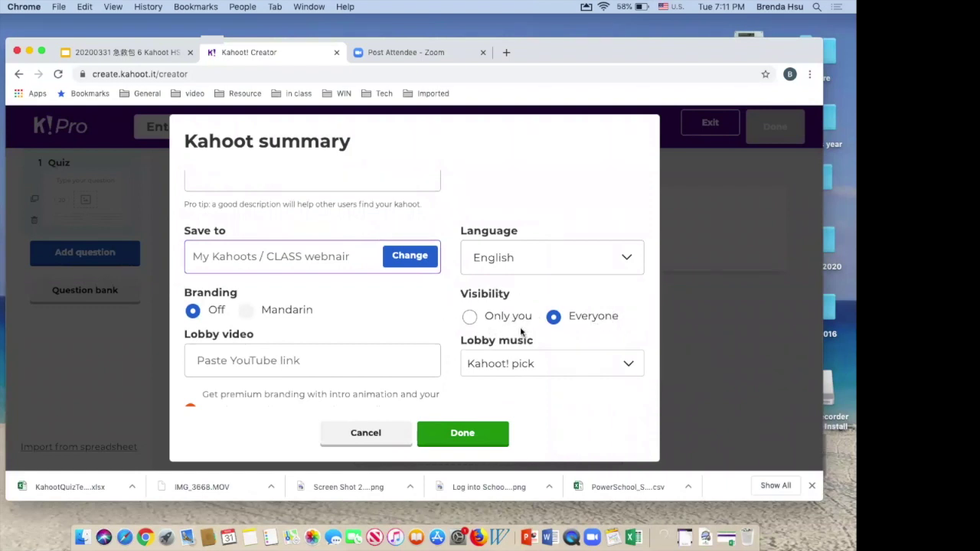
pyautogui.click(471, 322)
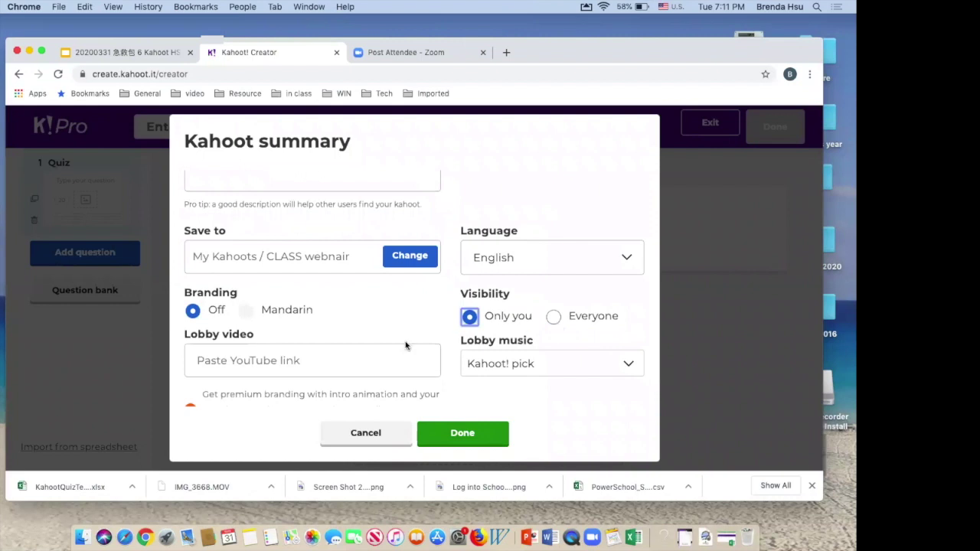
pyautogui.scroll(-2, 406, 346)
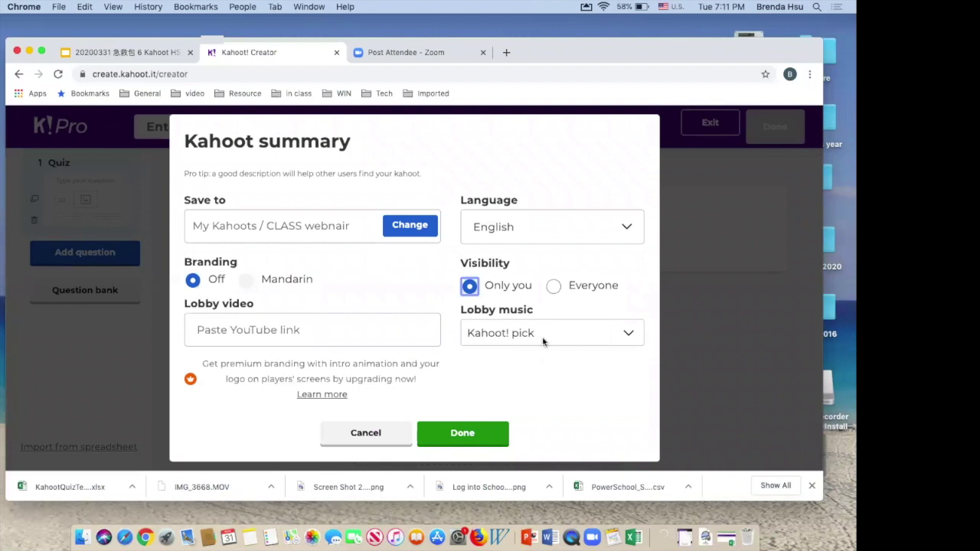
pyautogui.click(630, 338)
pyautogui.click(630, 338)
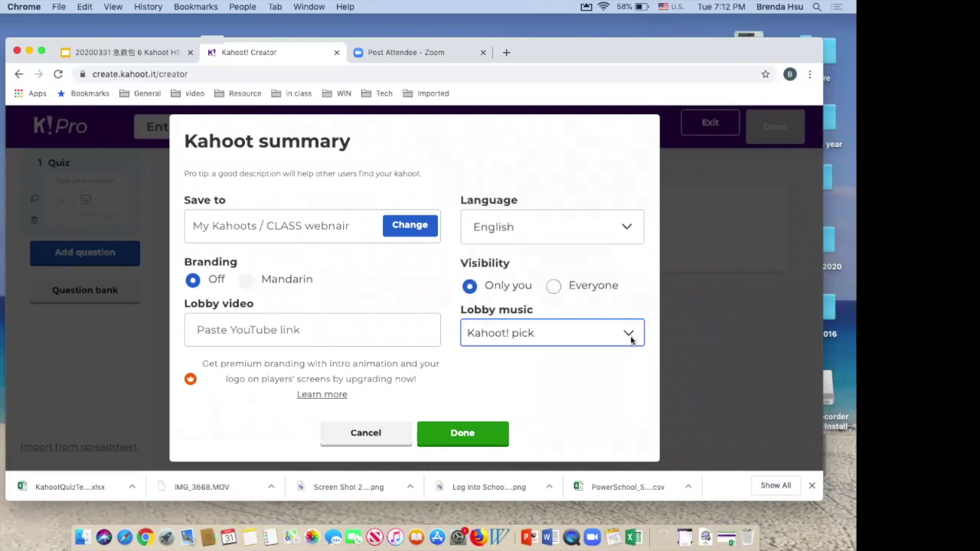
pyautogui.click(502, 435)
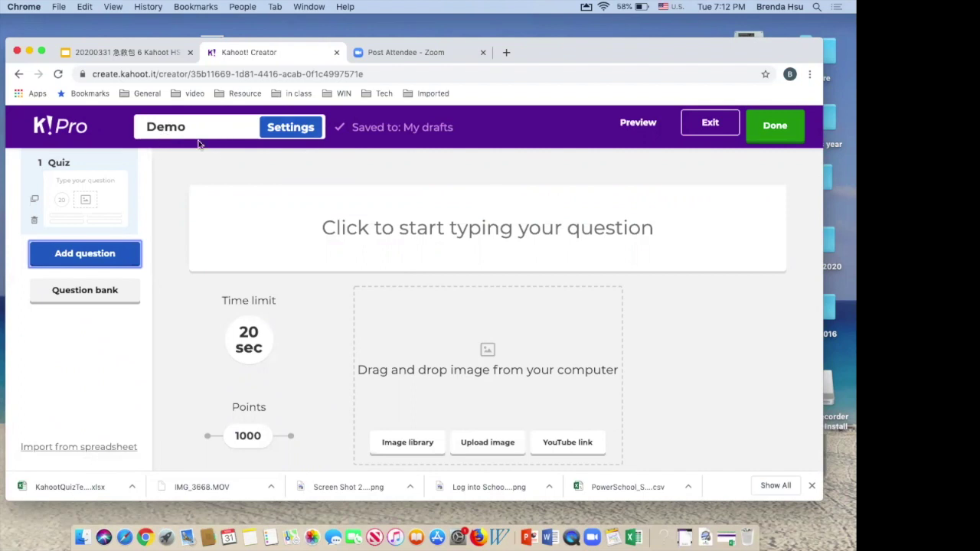
# Add a second Quiz-type question and reopen the first question for editing
pyautogui.click(100, 261)
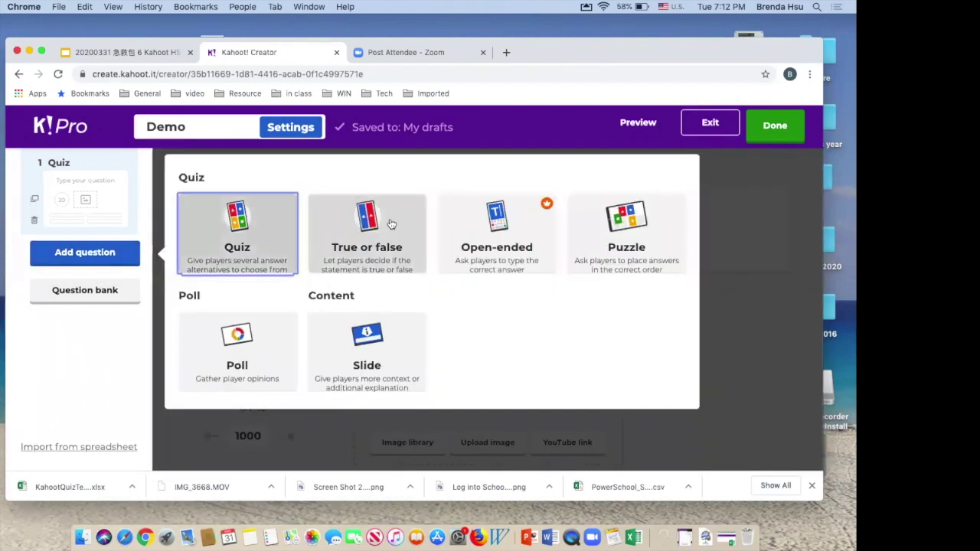
pyautogui.click(252, 259)
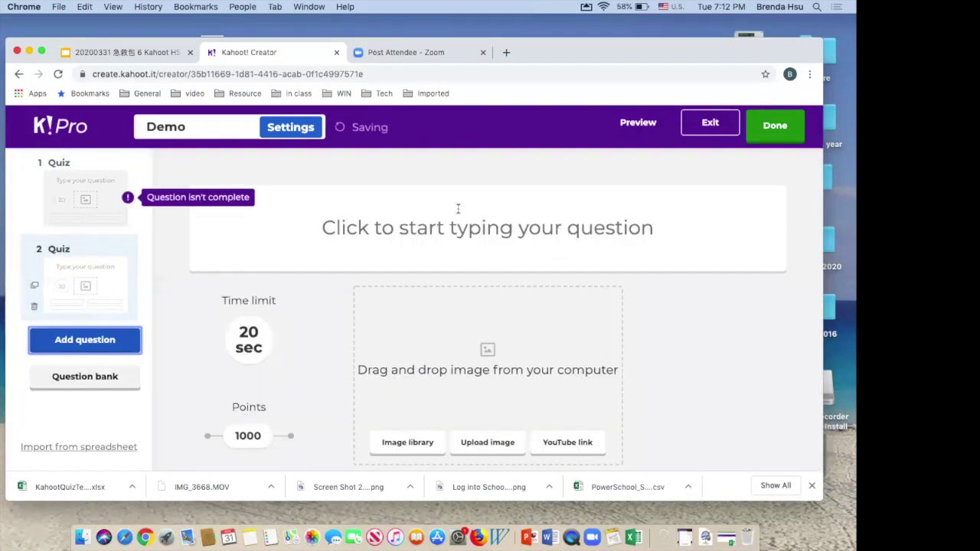
pyautogui.click(103, 200)
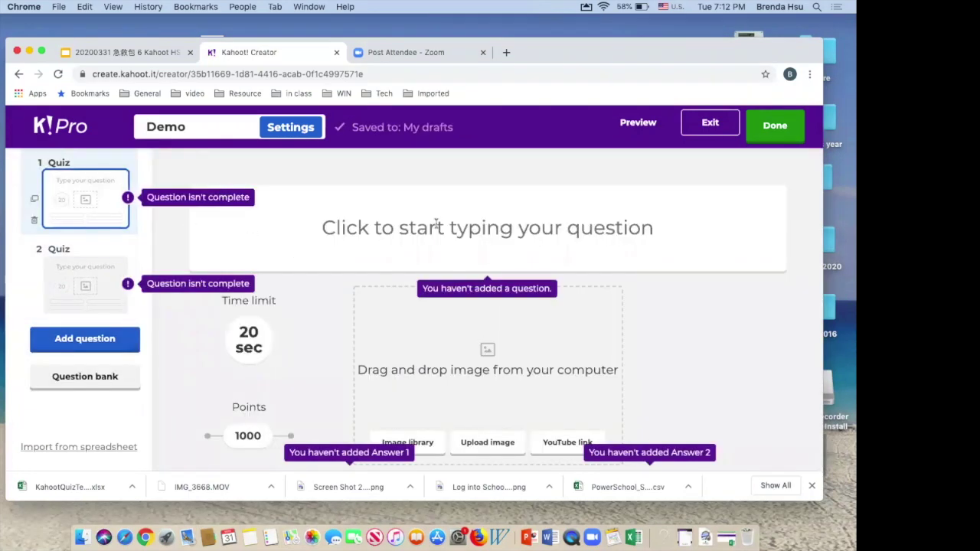
# Enter 篮球 as the first question's text using the Pinyin - Simplified input source
pyautogui.click(478, 228)
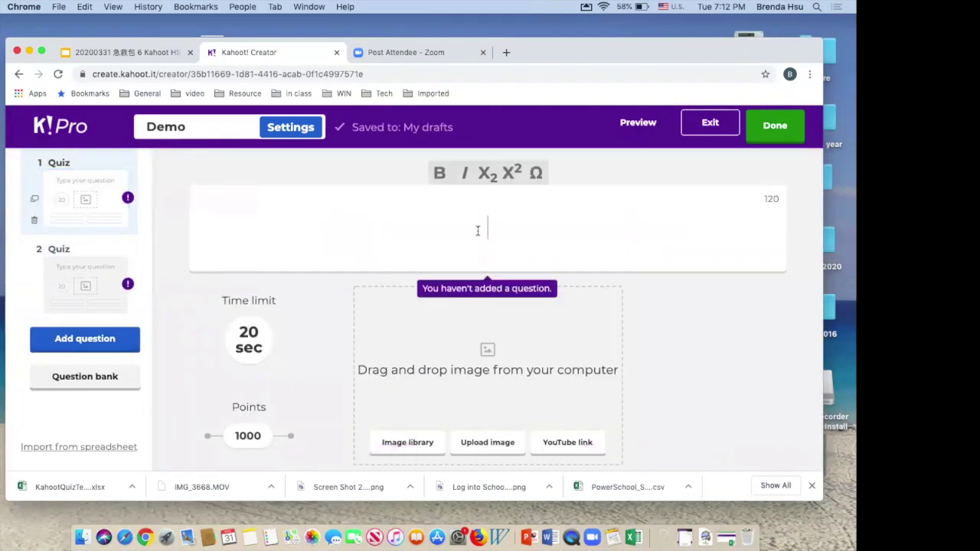
pyautogui.click(675, 7)
pyautogui.click(673, 22)
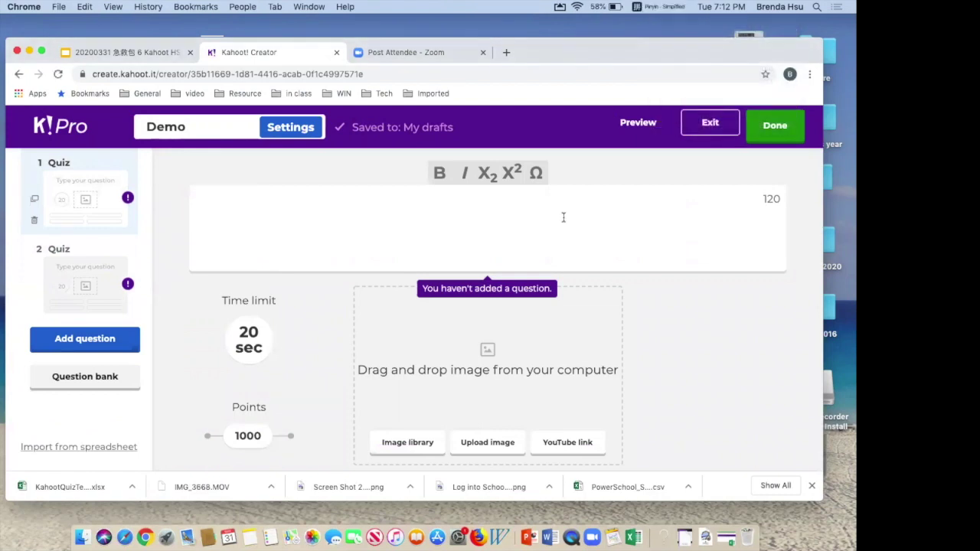
pyautogui.write('lanqiu')
pyautogui.press('space')
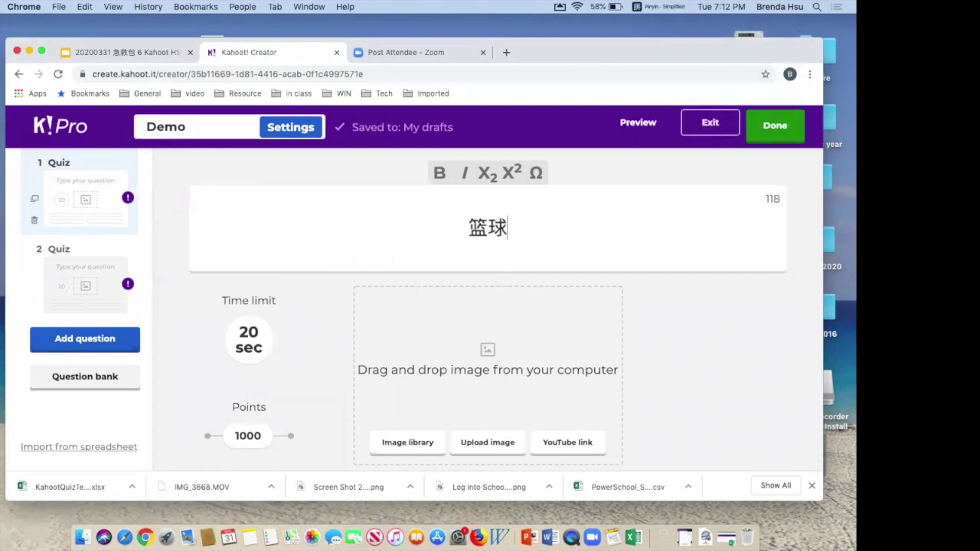
# Switch the input source back to U.S. and enter "basketball" as answer 1, marked as the correct answer
pyautogui.click(641, 16)
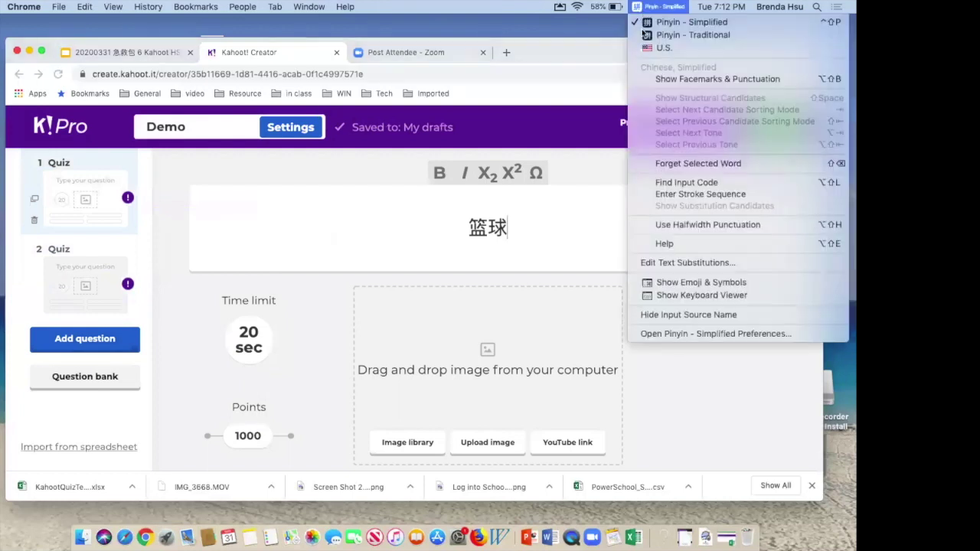
pyautogui.click(663, 45)
pyautogui.scroll(-3, 606, 269)
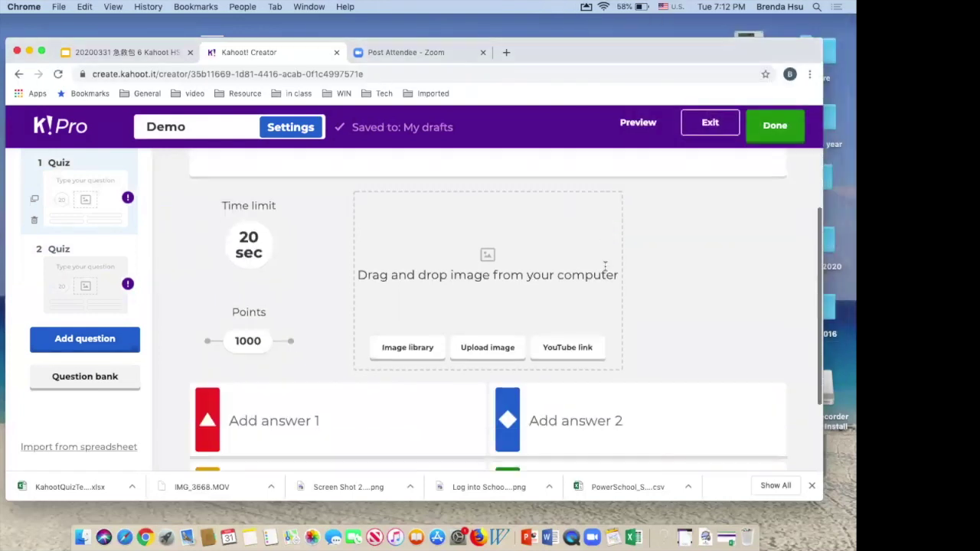
pyautogui.scroll(-2, 437, 365)
pyautogui.click(337, 377)
pyautogui.write('b')
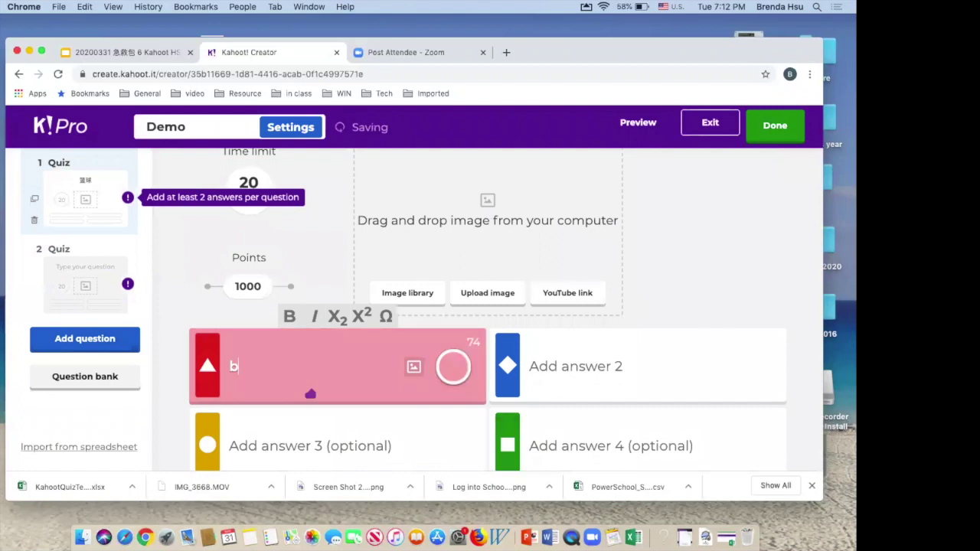
pyautogui.write('asketball')
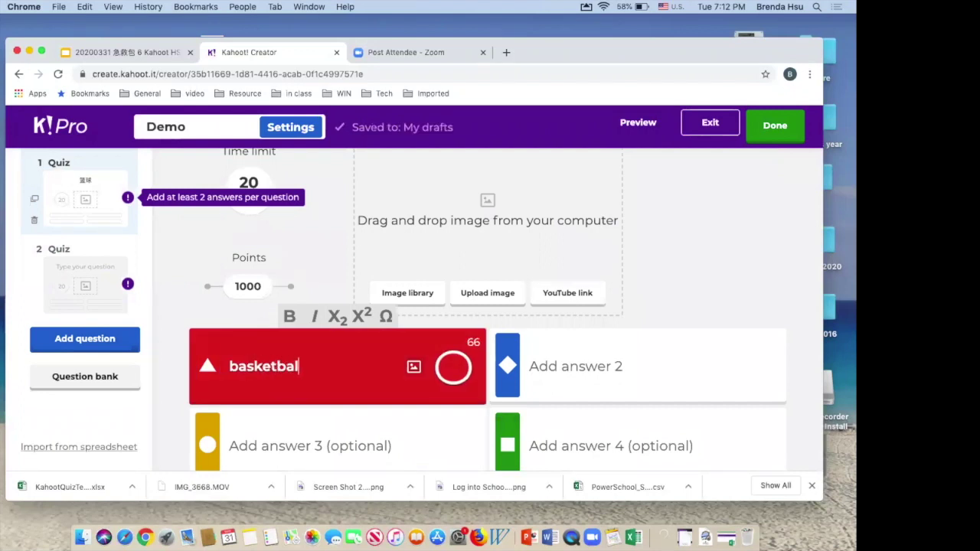
pyautogui.click(453, 368)
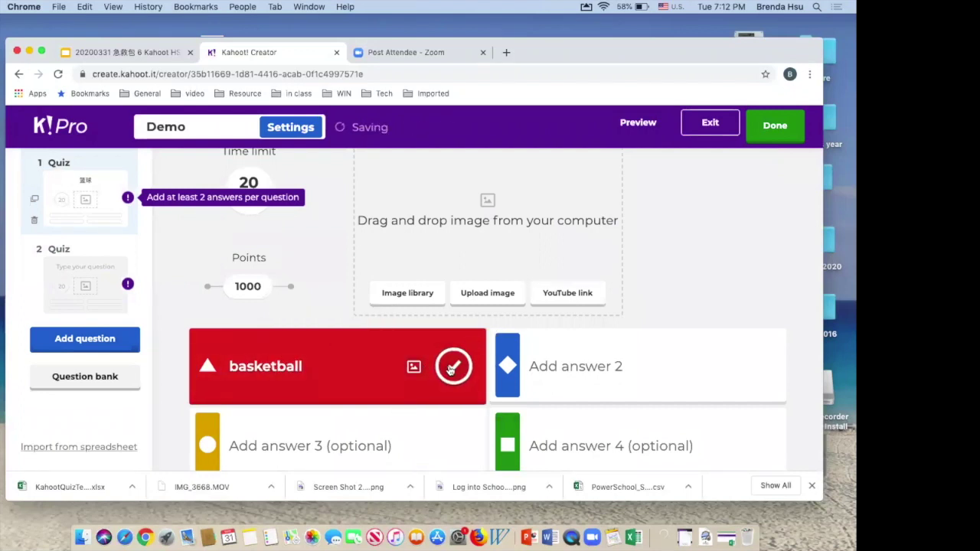
# Fill in the first question's remaining answers with "baseball", "tennis" and "hockey", keeping "basketball" as the correct one
pyautogui.press('Tab')
pyautogui.write('baseball')
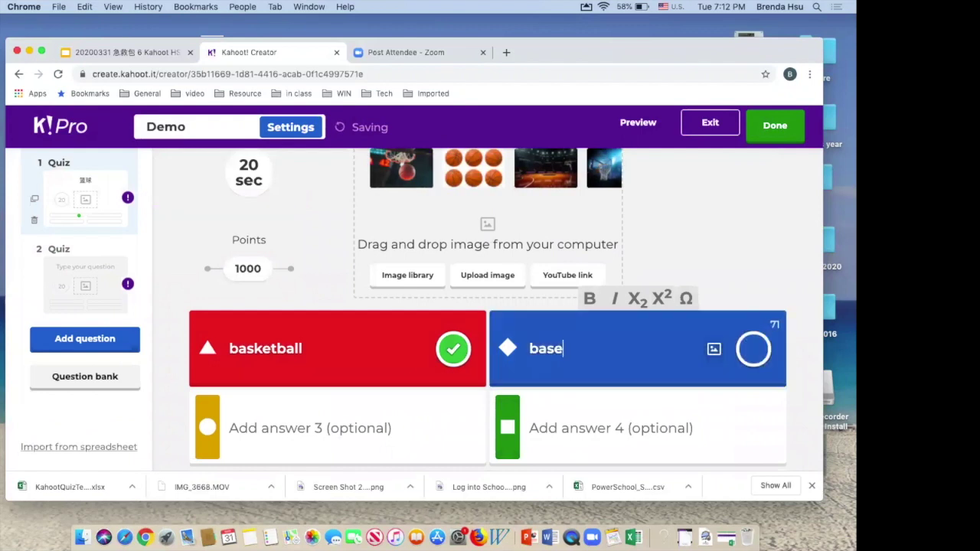
pyautogui.click(392, 431)
pyautogui.write('n')
pyautogui.press('BackSpace')
pyautogui.write('tennis')
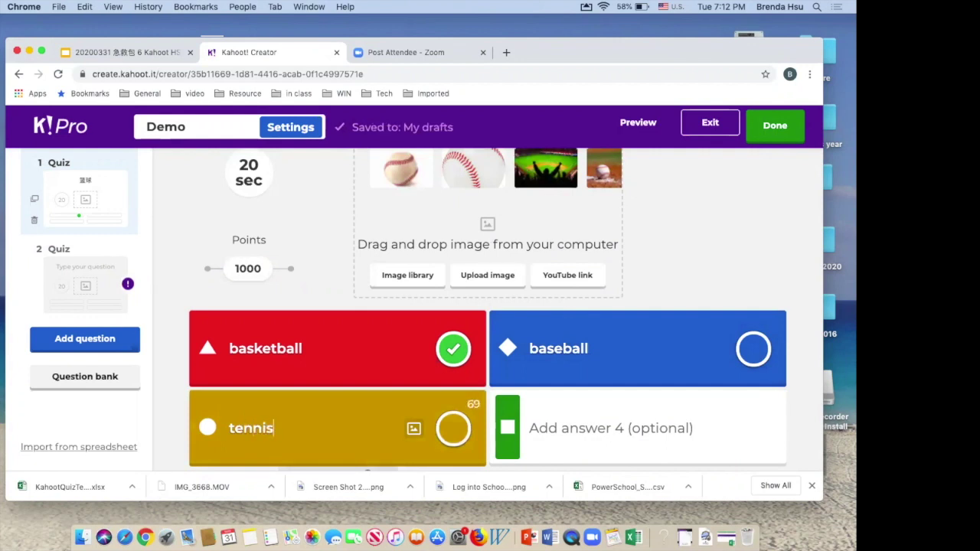
pyautogui.click(599, 441)
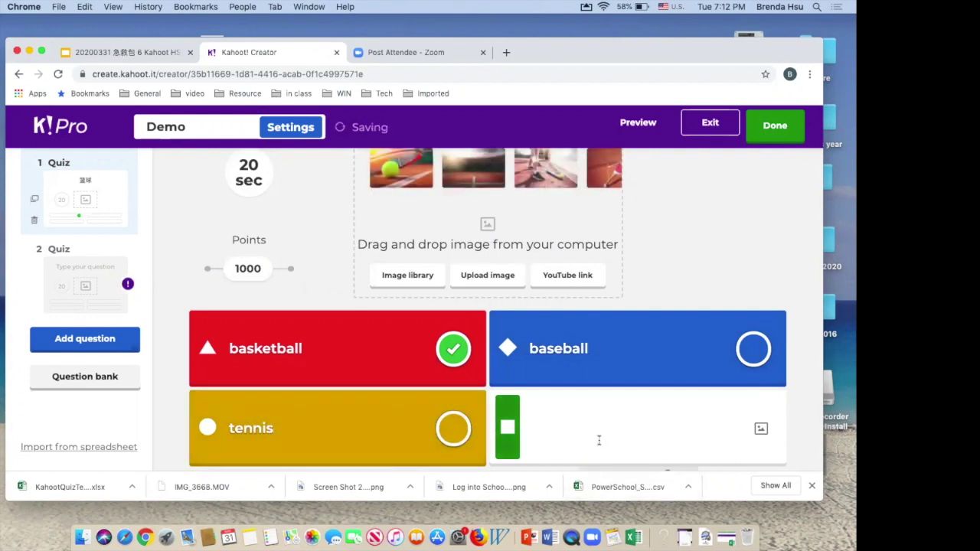
pyautogui.write('hock')
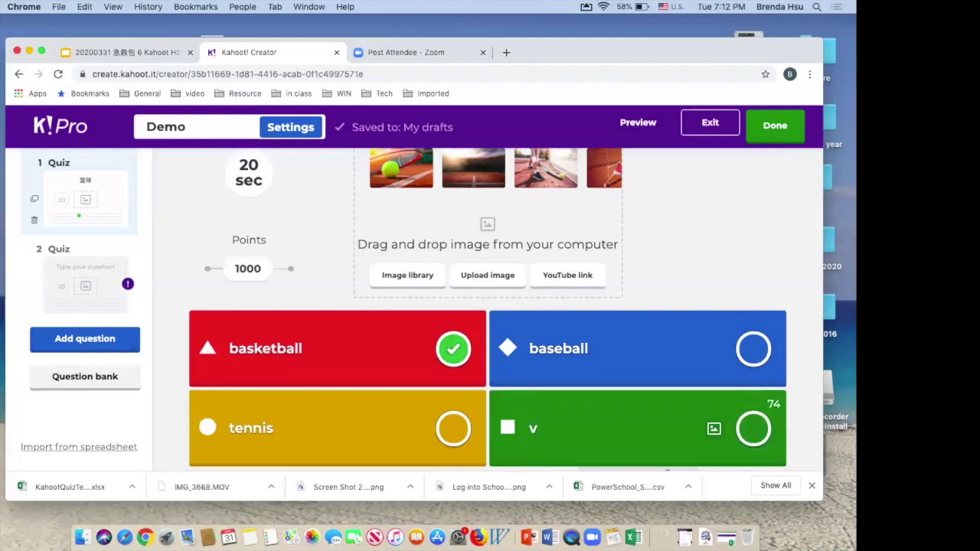
pyautogui.write('ey')
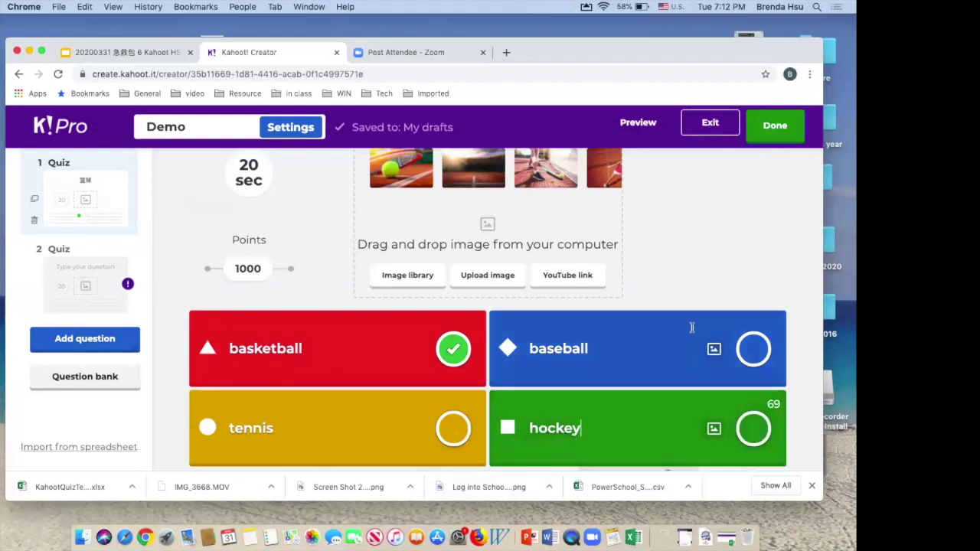
pyautogui.click(709, 264)
pyautogui.click(452, 348)
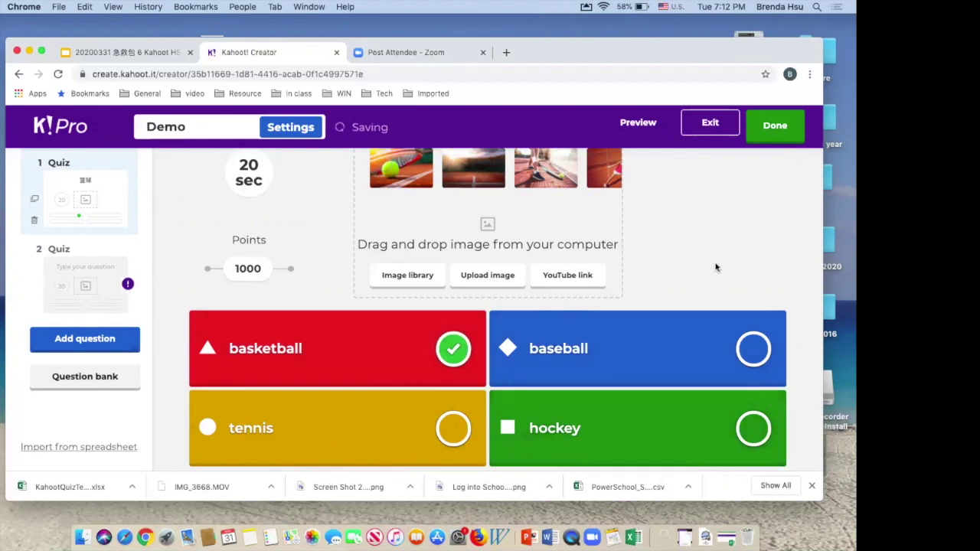
# Duplicate the completed 篮球 question and open the copy for editing
pyautogui.scroll(2, 716, 268)
pyautogui.scroll(1, 716, 267)
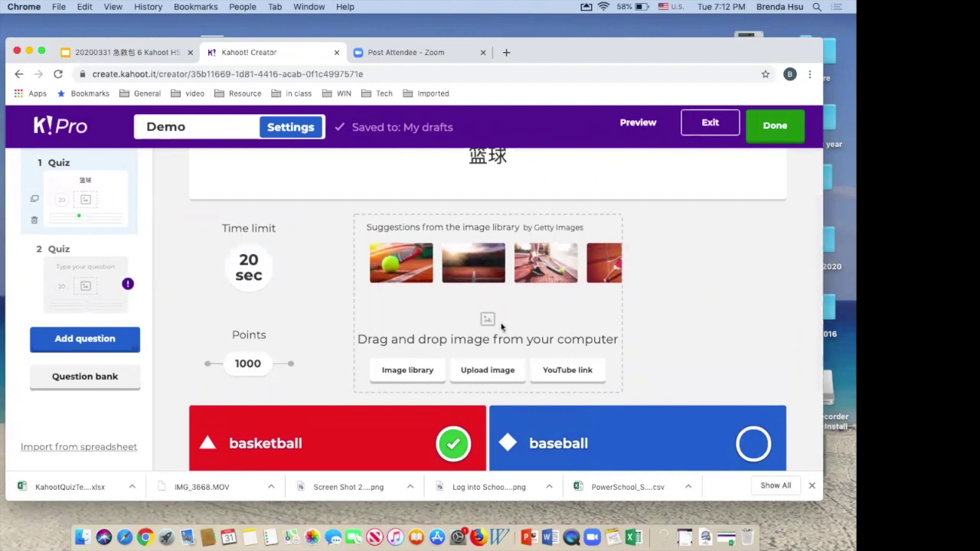
pyautogui.scroll(-3, 689, 245)
pyautogui.scroll(2, 703, 232)
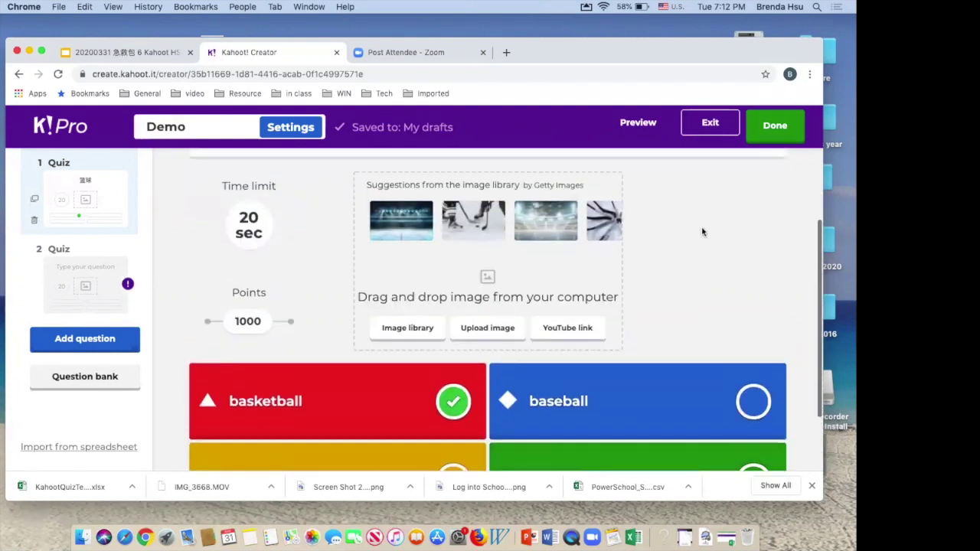
pyautogui.scroll(2, 703, 232)
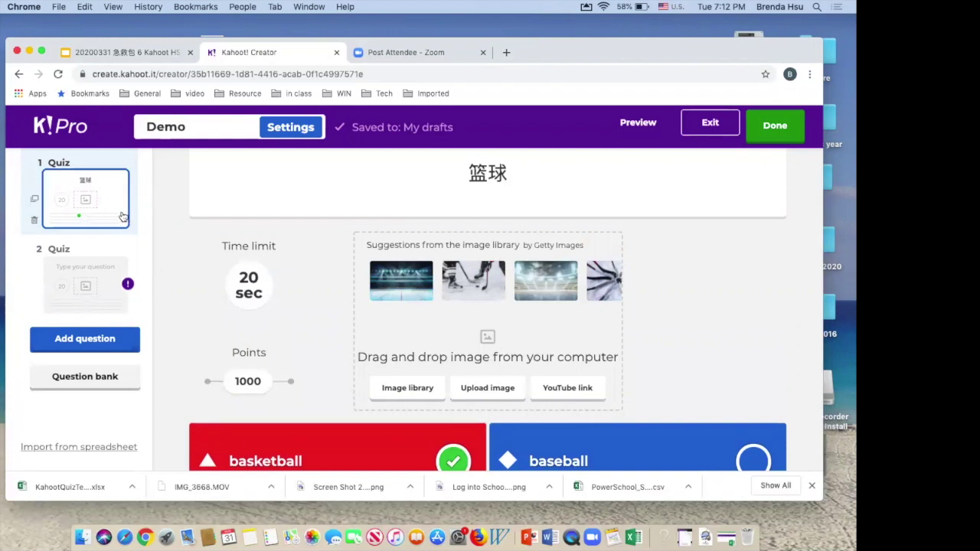
pyautogui.click(34, 199)
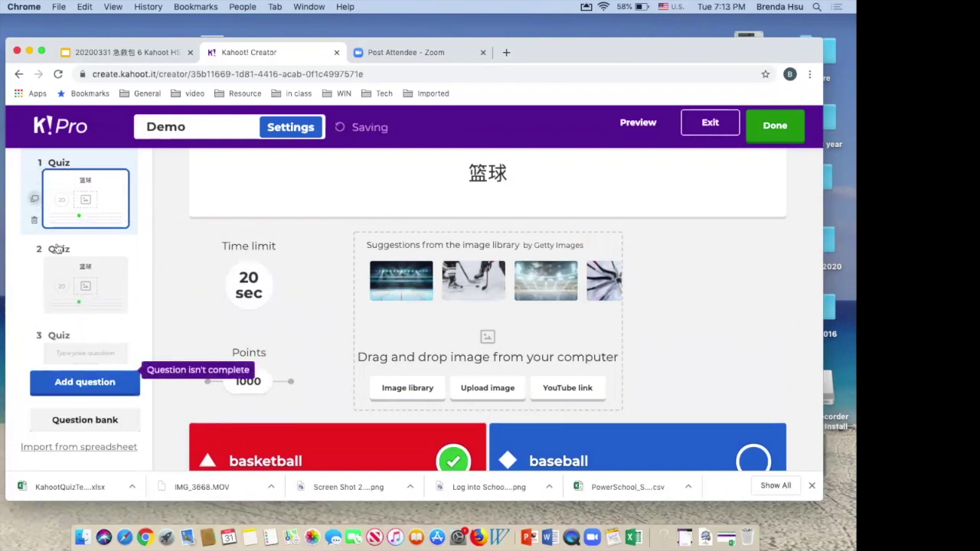
pyautogui.click(76, 278)
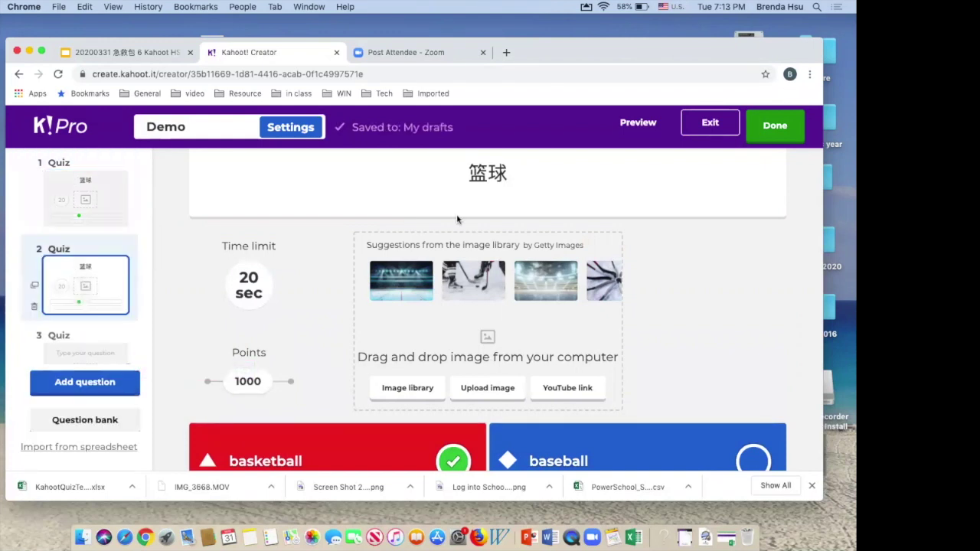
# Change the duplicated question's text to 棒球 using the Pinyin - Simplified input source
pyautogui.click(486, 179)
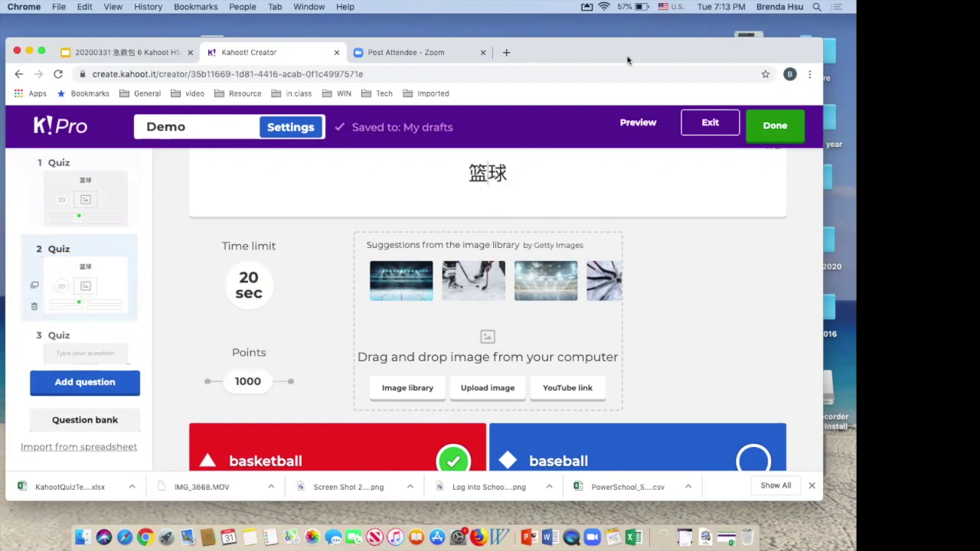
pyautogui.click(661, 8)
pyautogui.click(711, 20)
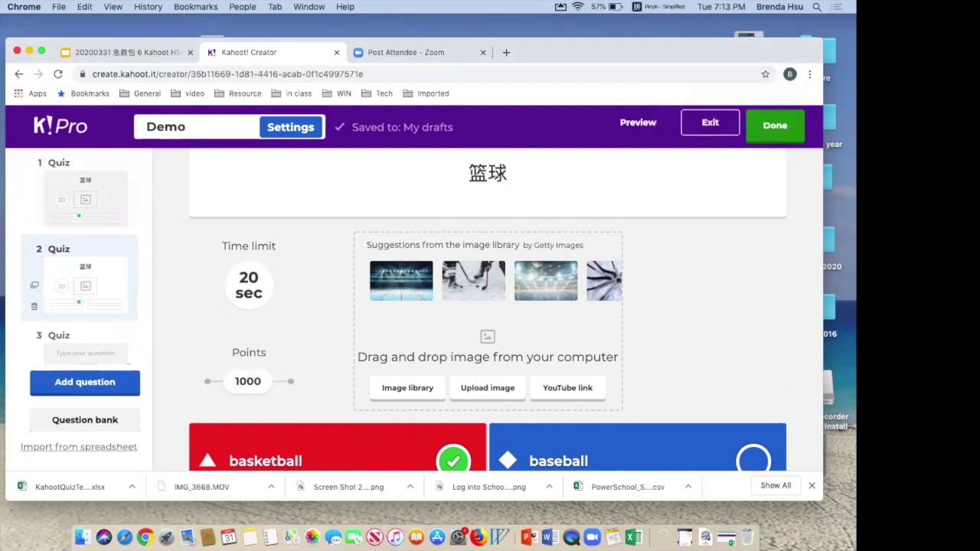
pyautogui.press('BackSpace')
pyautogui.write('bang')
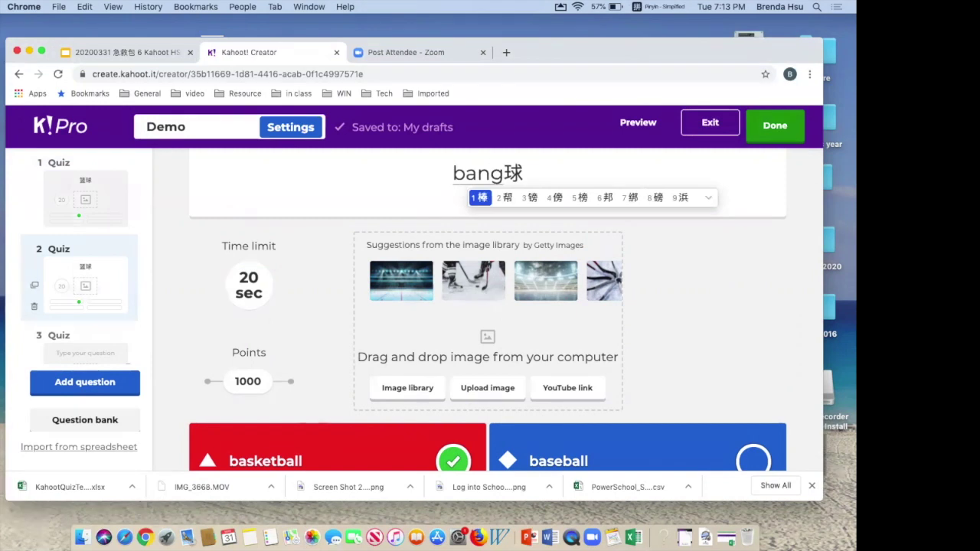
pyautogui.press('space')
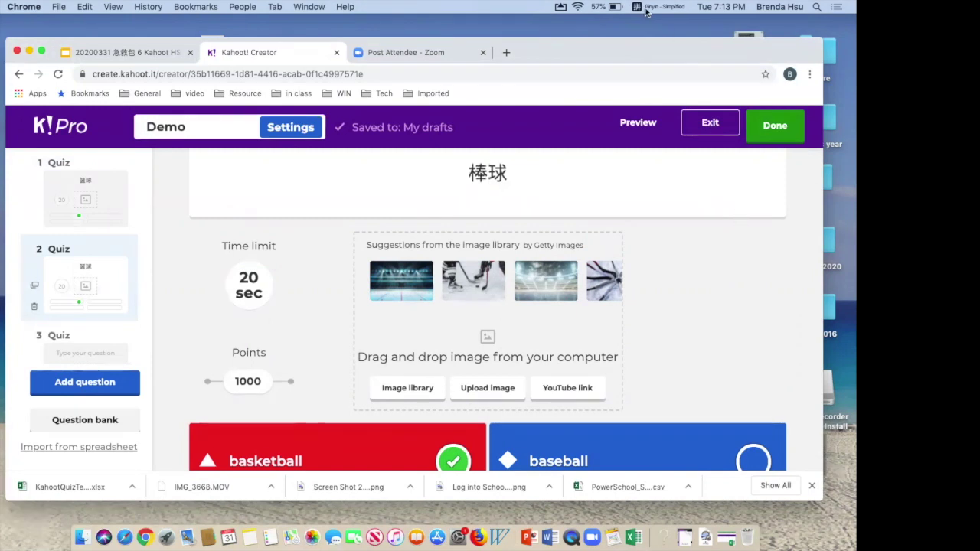
# Switch the input source back to U.S. and change the 棒球 question's correct answer from "basketball" to "baseball"
pyautogui.click(646, 11)
pyautogui.click(658, 48)
pyautogui.scroll(-1, 701, 226)
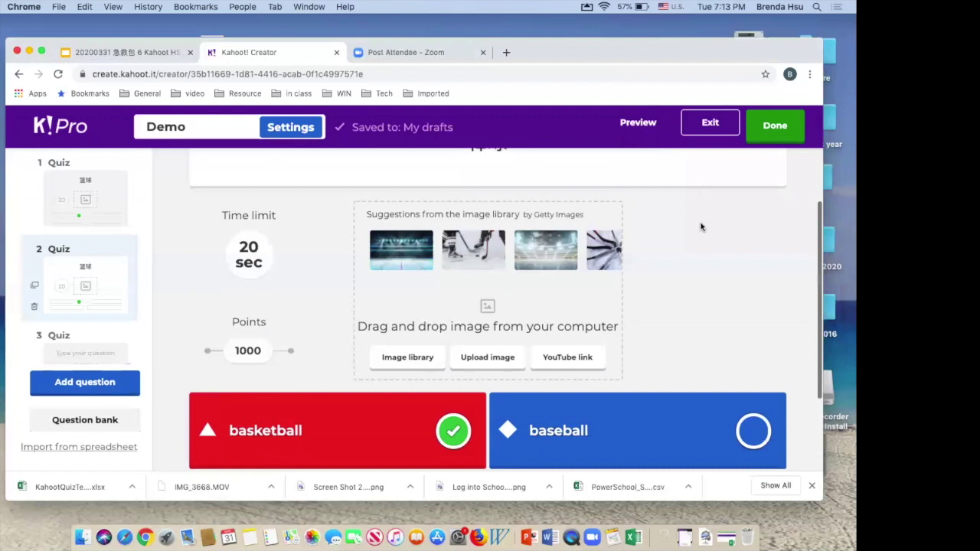
pyautogui.scroll(-3, 678, 363)
pyautogui.click(454, 338)
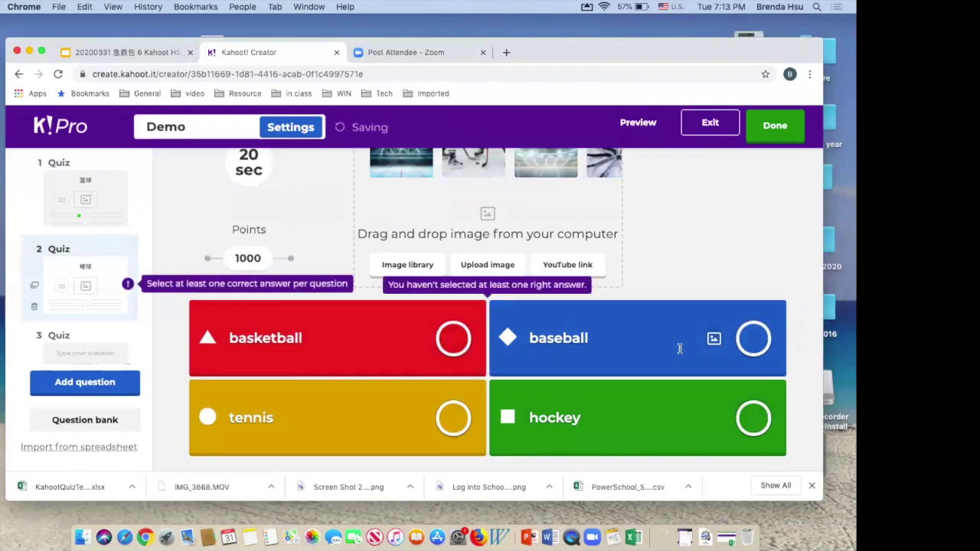
pyautogui.click(753, 338)
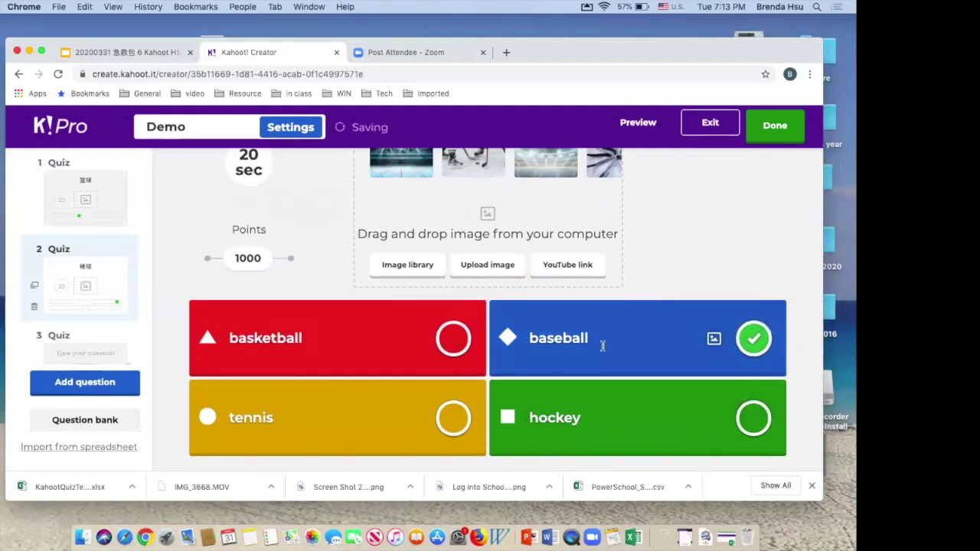
pyautogui.scroll(1, 600, 345)
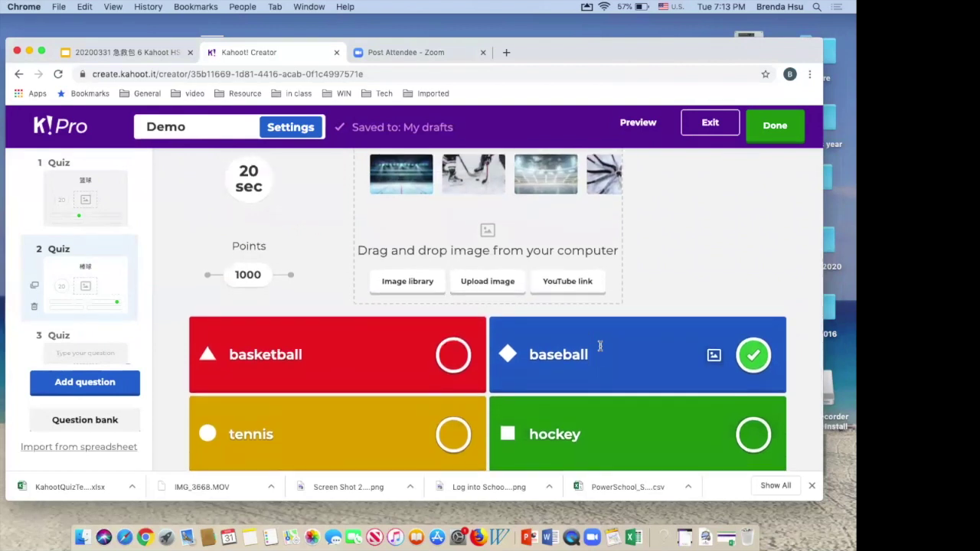
pyautogui.scroll(-1, 599, 345)
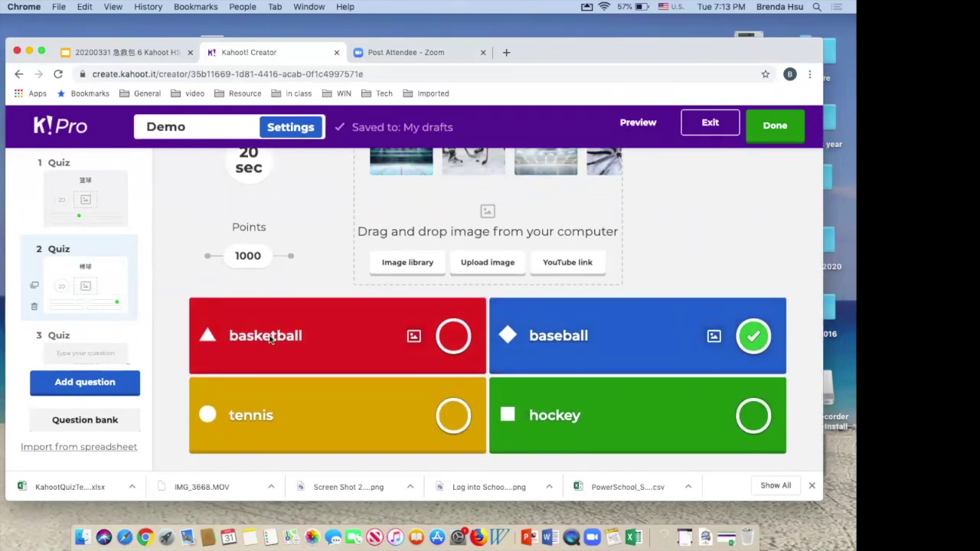
# Search the question bank for 篮球 using the Pinyin - Simplified input source
pyautogui.click(115, 422)
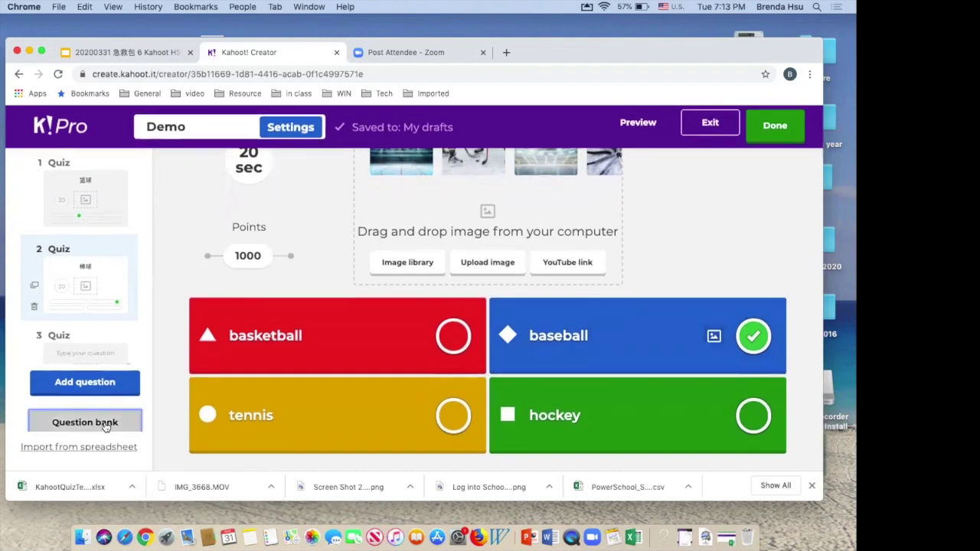
pyautogui.write('Famous composer Wolgang Amadeus Mozart was born in which count')
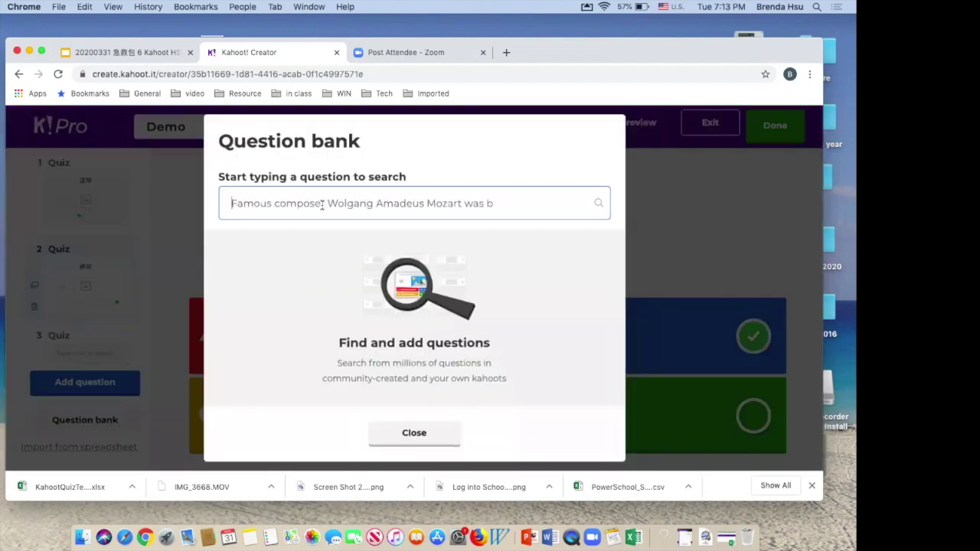
pyautogui.click(668, 9)
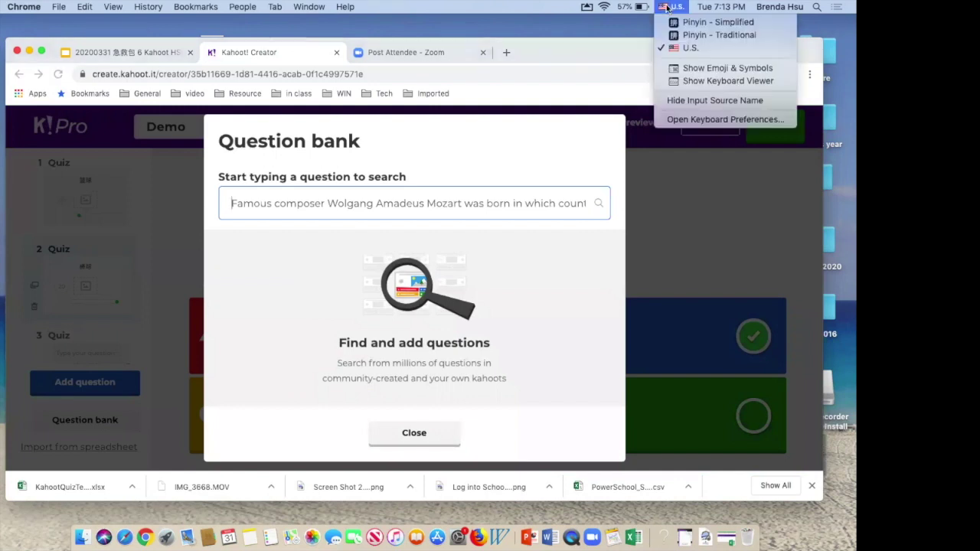
pyautogui.click(711, 17)
pyautogui.write('lanqiu')
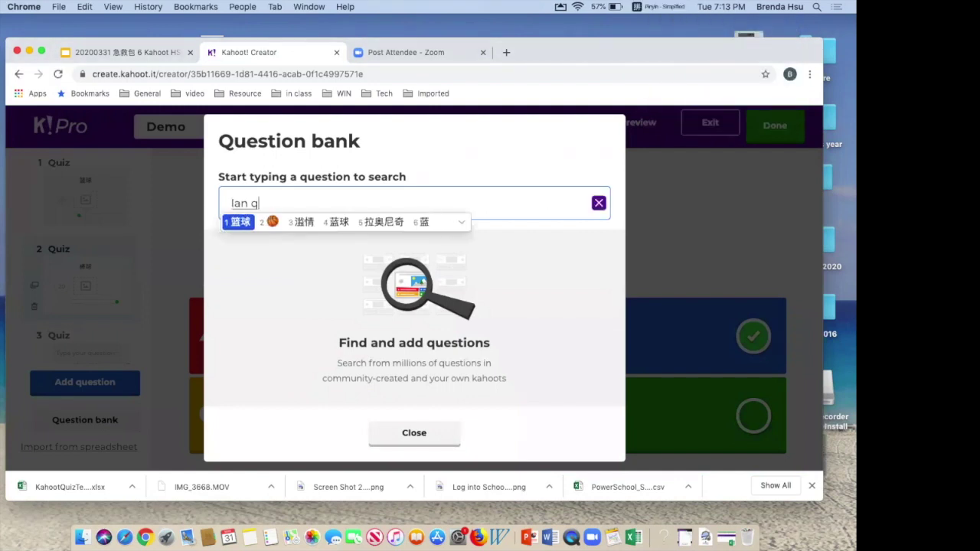
pyautogui.press('space')
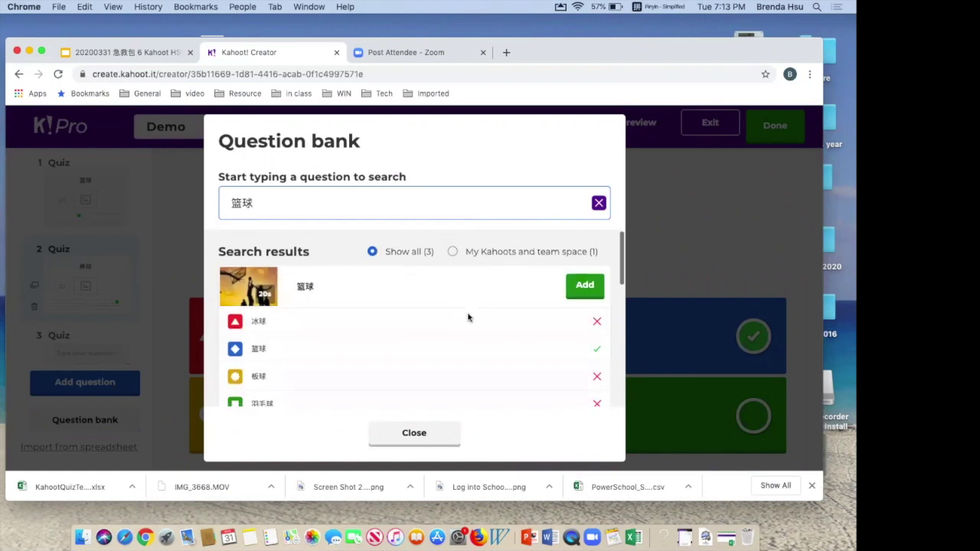
# Add the 篮球 question with the basketball picture and pinyin answers from the search results, then close the question bank
pyautogui.scroll(-5, 469, 318)
pyautogui.scroll(-5, 469, 318)
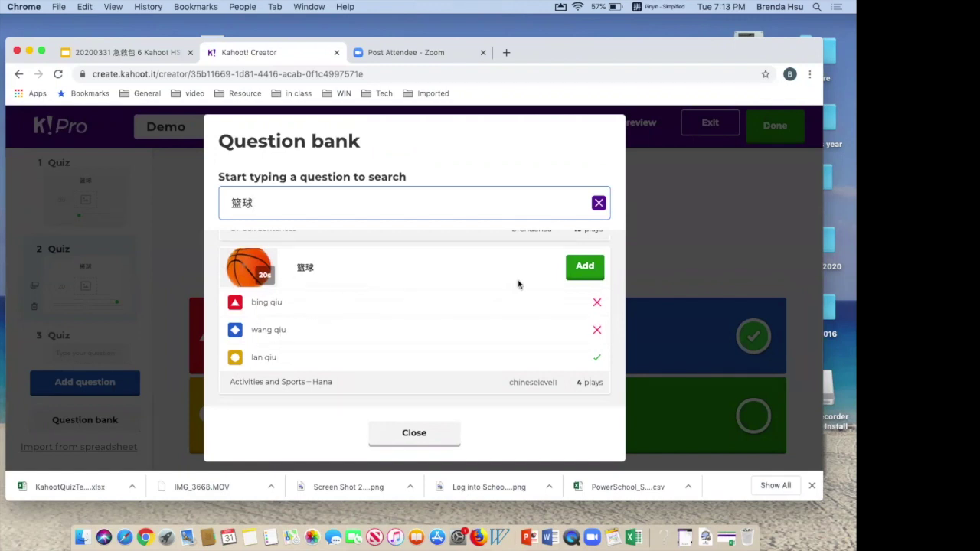
pyautogui.click(584, 276)
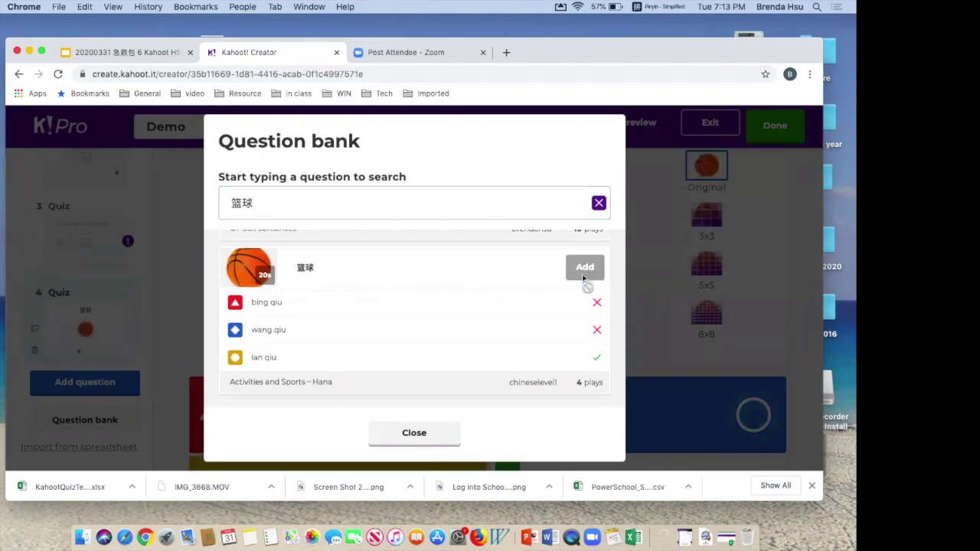
pyautogui.click(414, 433)
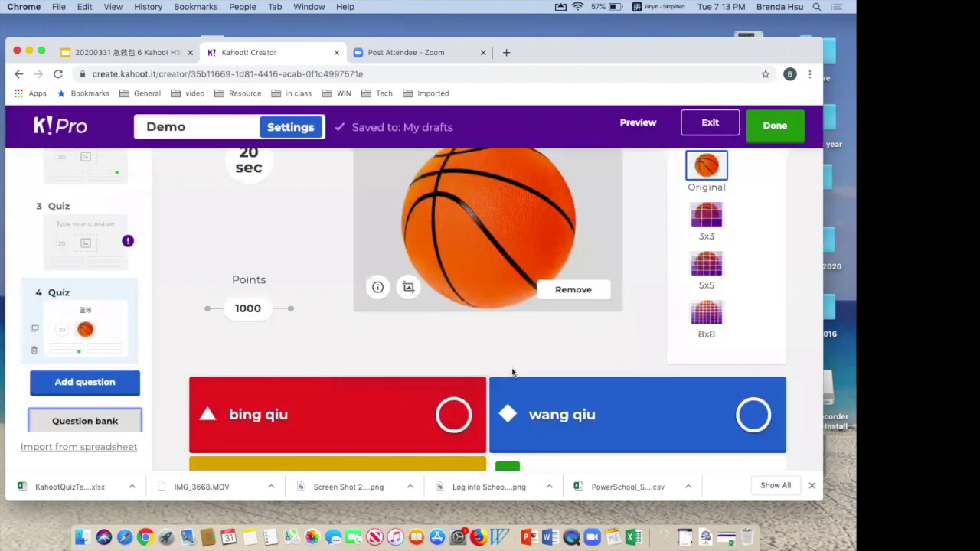
# Delete the blank, incomplete question 3 from the kahoot
pyautogui.scroll(2, 131, 306)
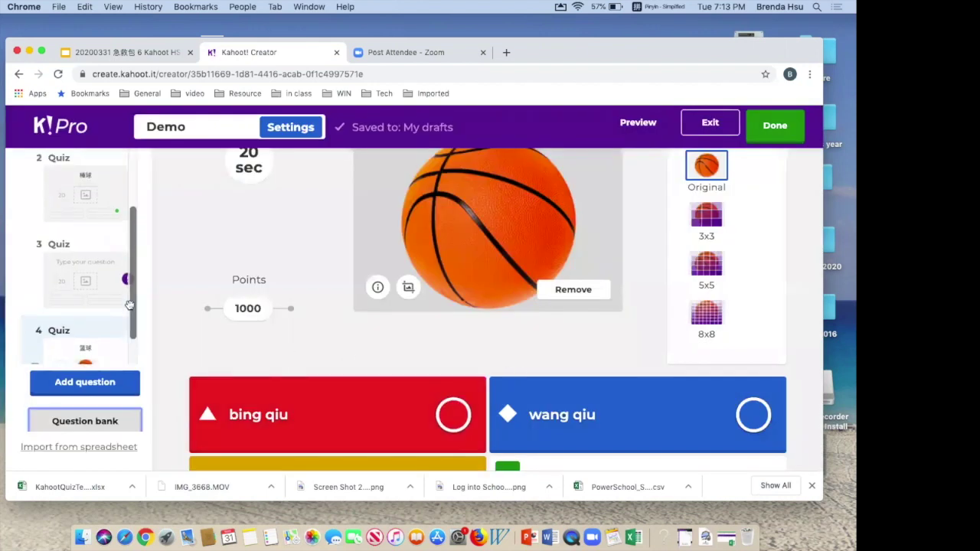
pyautogui.scroll(1, 103, 287)
pyautogui.scroll(2, 103, 287)
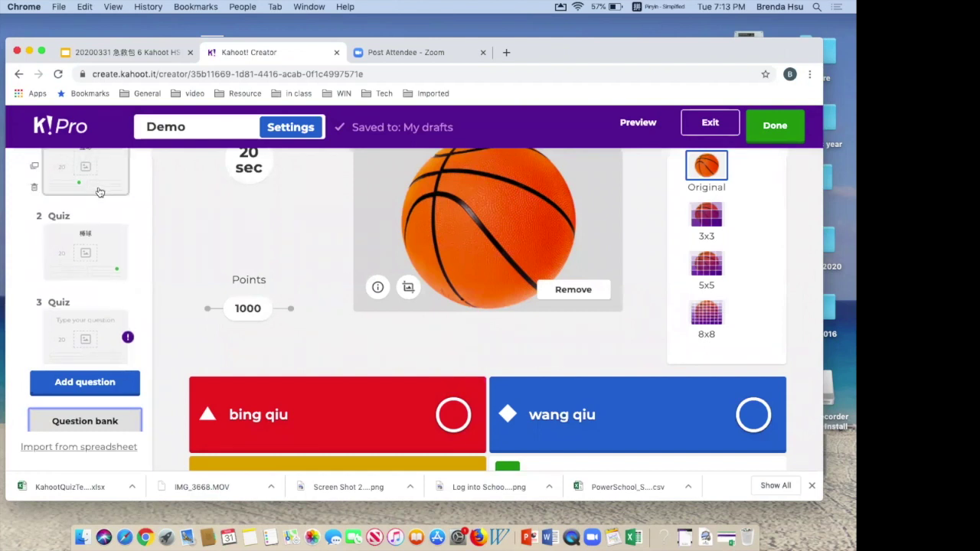
pyautogui.scroll(-3, 103, 240)
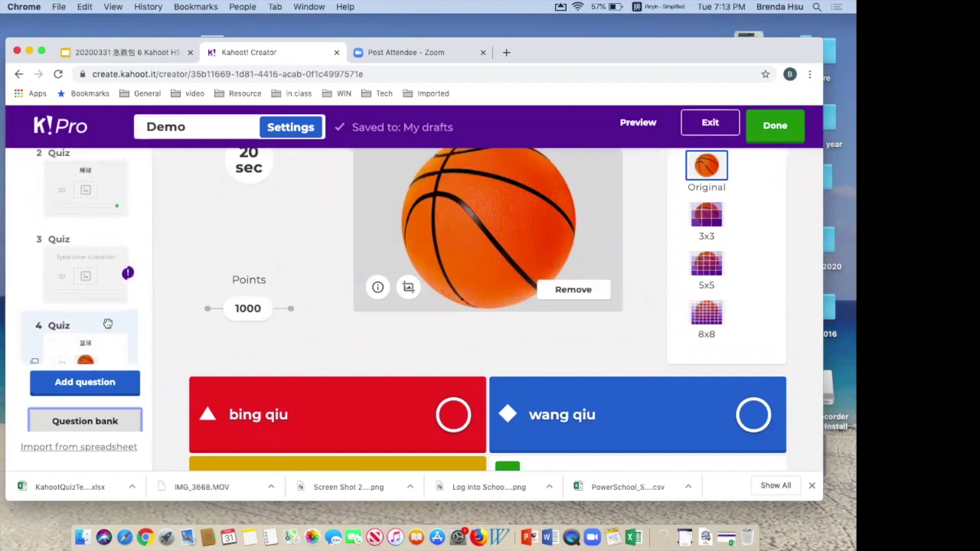
pyautogui.scroll(-2, 108, 324)
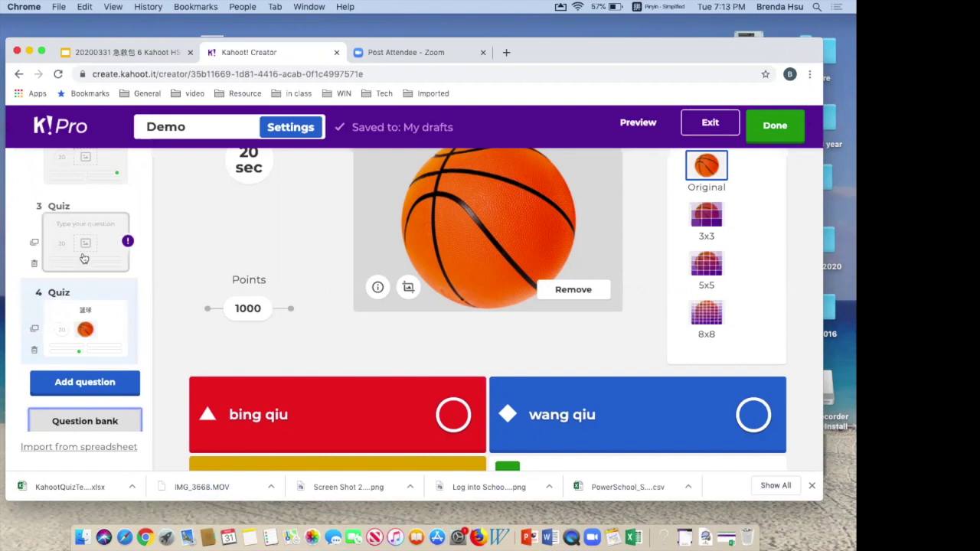
pyautogui.click(66, 231)
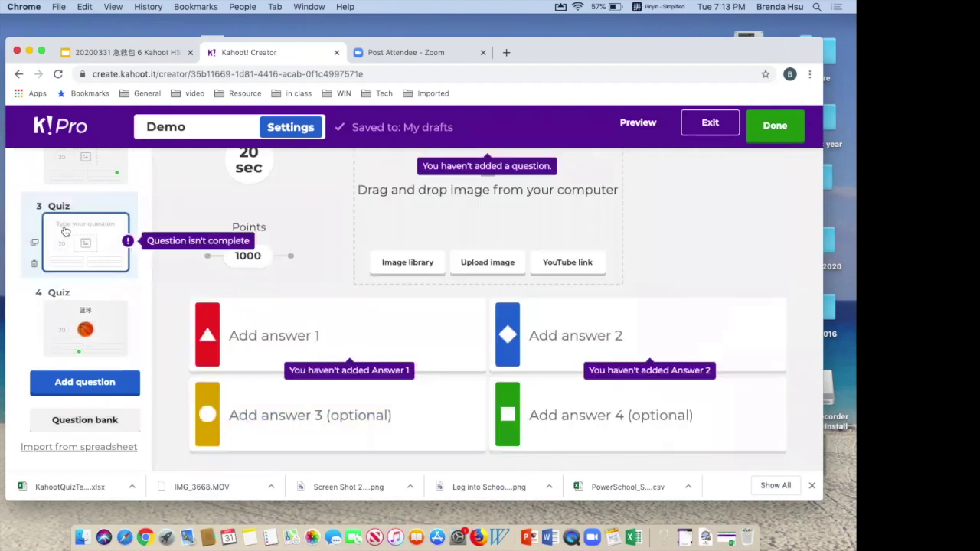
pyautogui.click(34, 265)
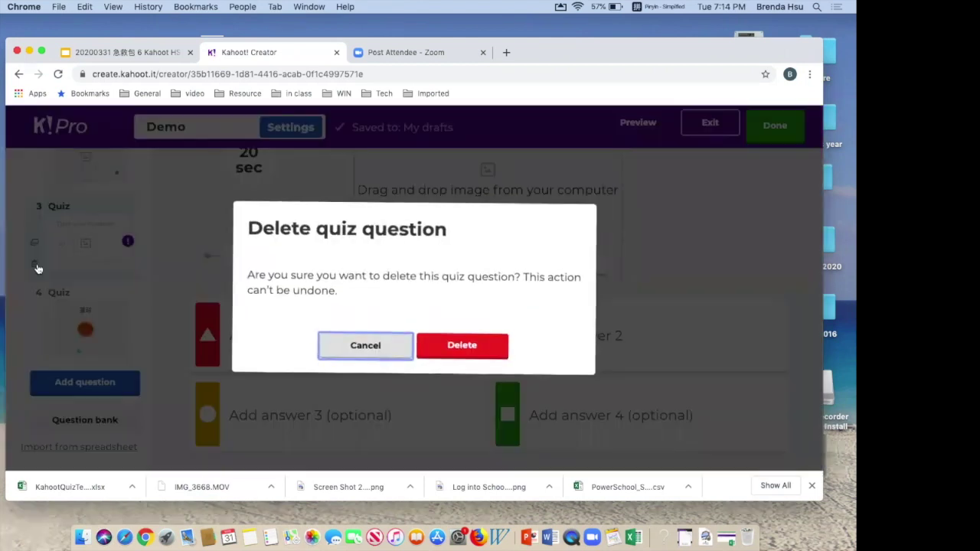
pyautogui.click(462, 347)
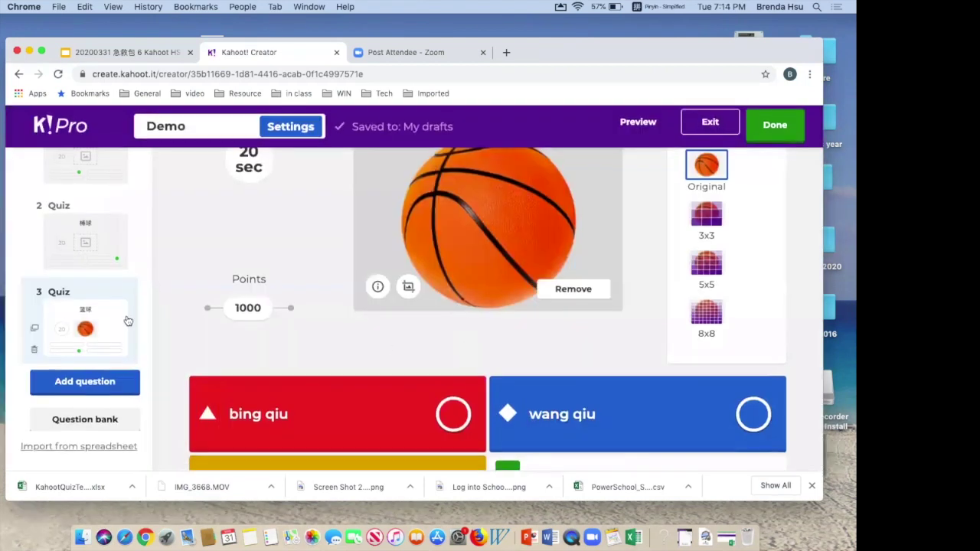
# Download the template for importing a kahoot from a spreadsheet and open the downloaded file in Excel
pyautogui.moveTo(567, 50); pyautogui.dragTo(563, 42)
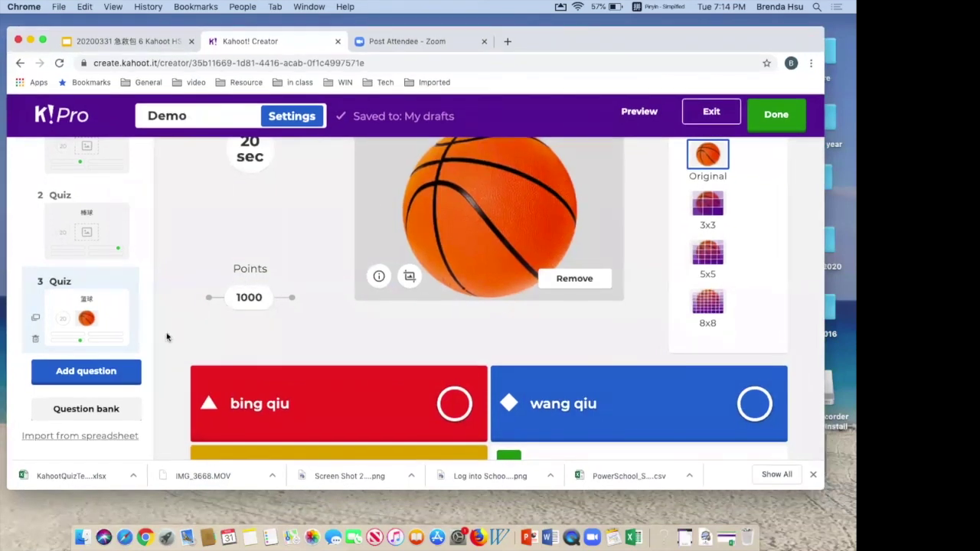
pyautogui.scroll(-3, 166, 337)
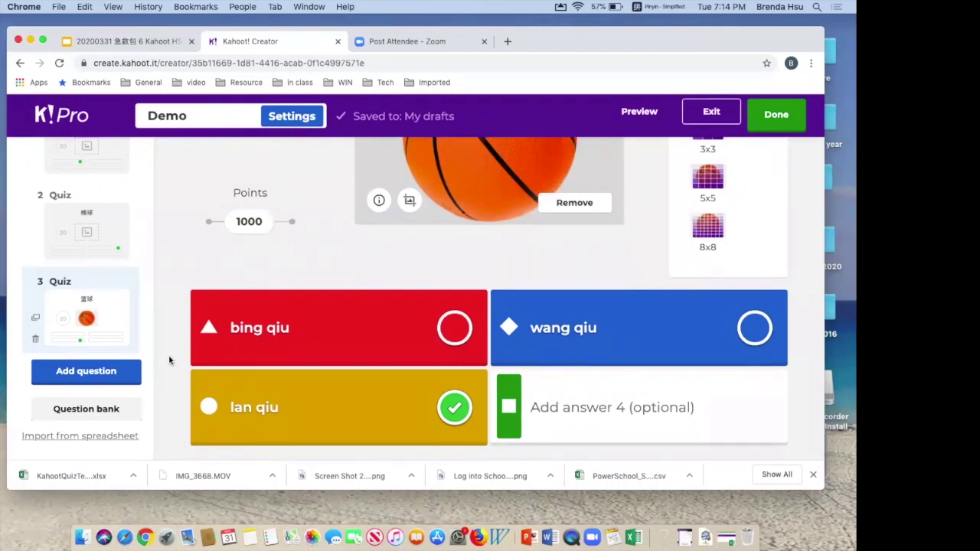
pyautogui.click(115, 436)
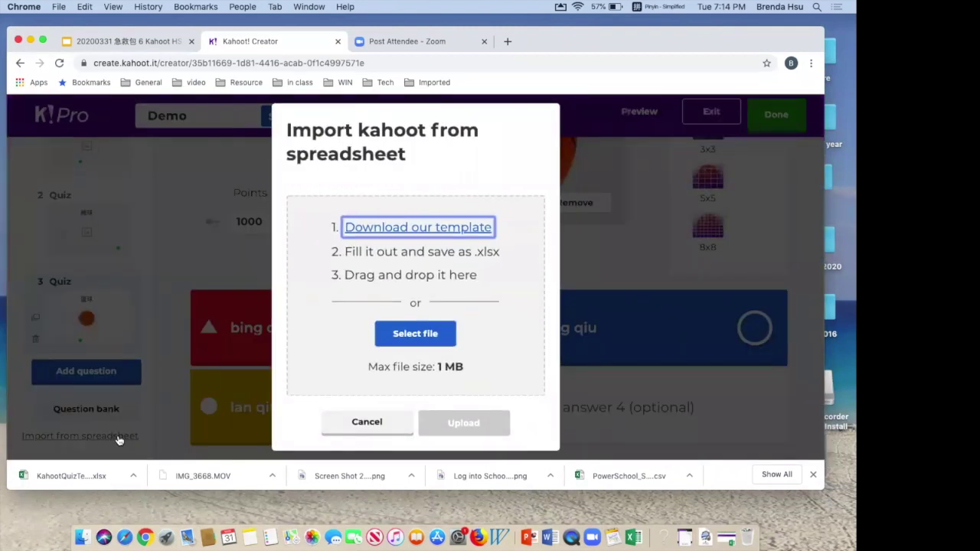
pyautogui.click(421, 229)
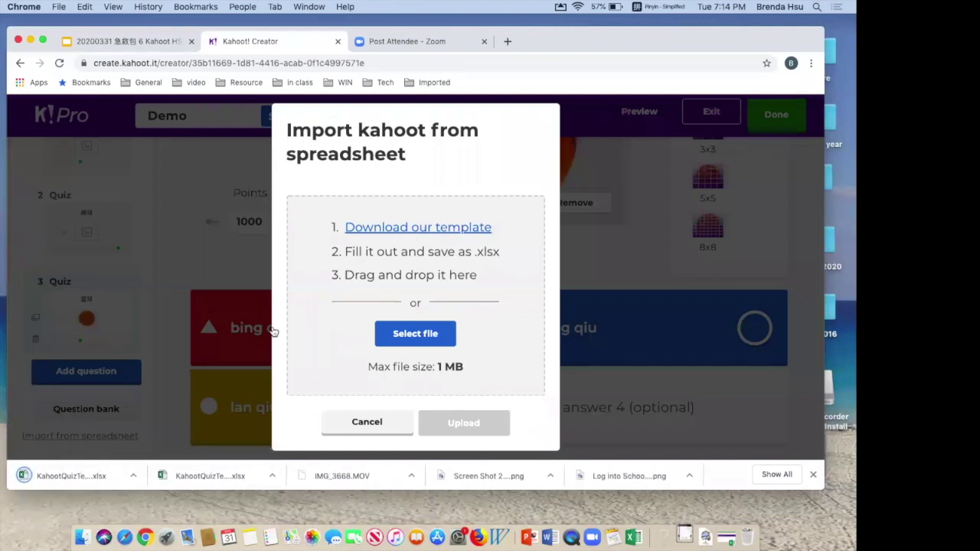
pyautogui.click(136, 476)
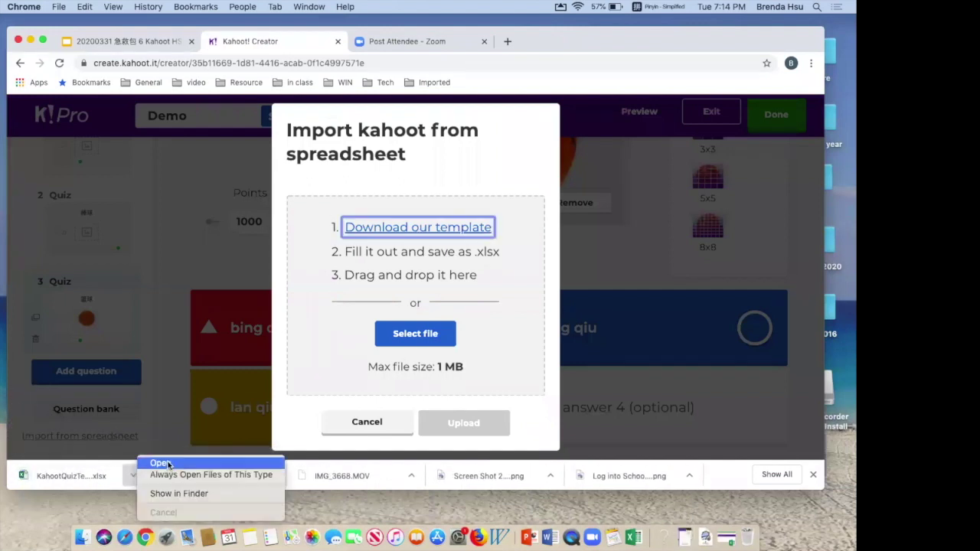
pyautogui.click(161, 464)
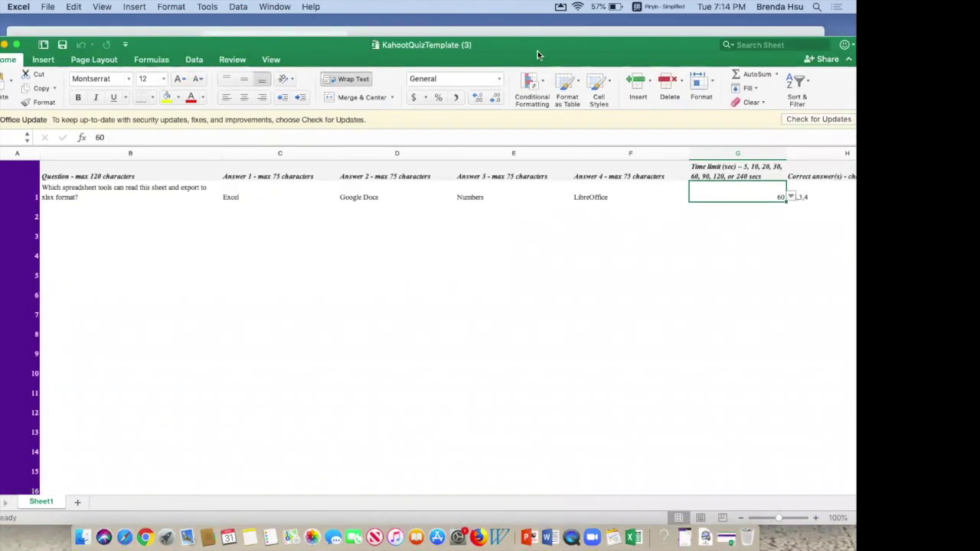
# Try out the template's example row by setting its time limit to 10 seconds and selecting its correct-answers cell
pyautogui.click(134, 205)
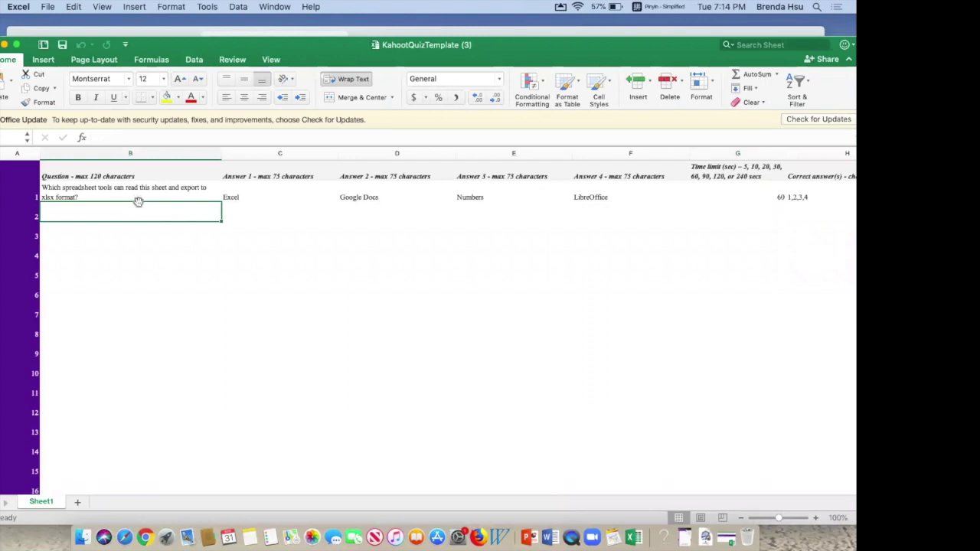
pyautogui.click(146, 197)
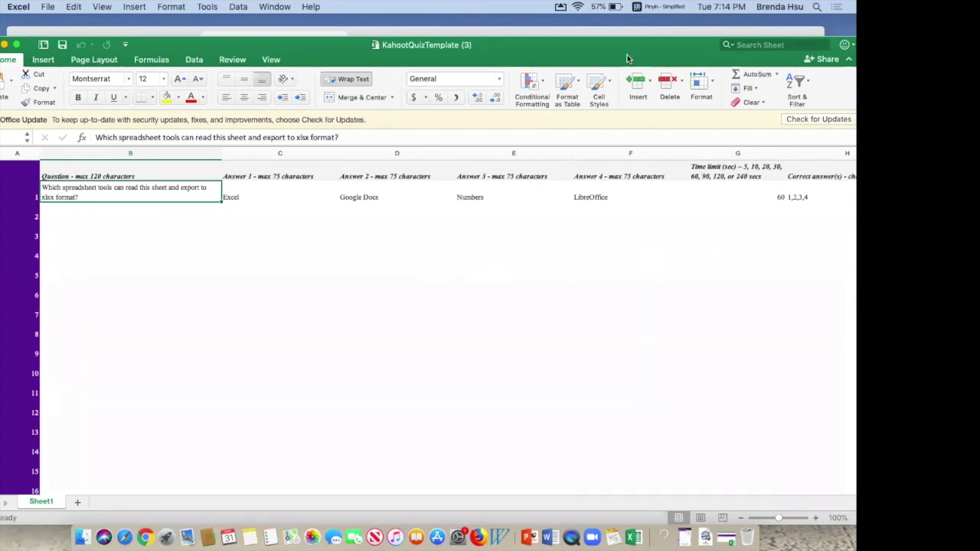
pyautogui.moveTo(627, 54); pyautogui.dragTo(573, 54)
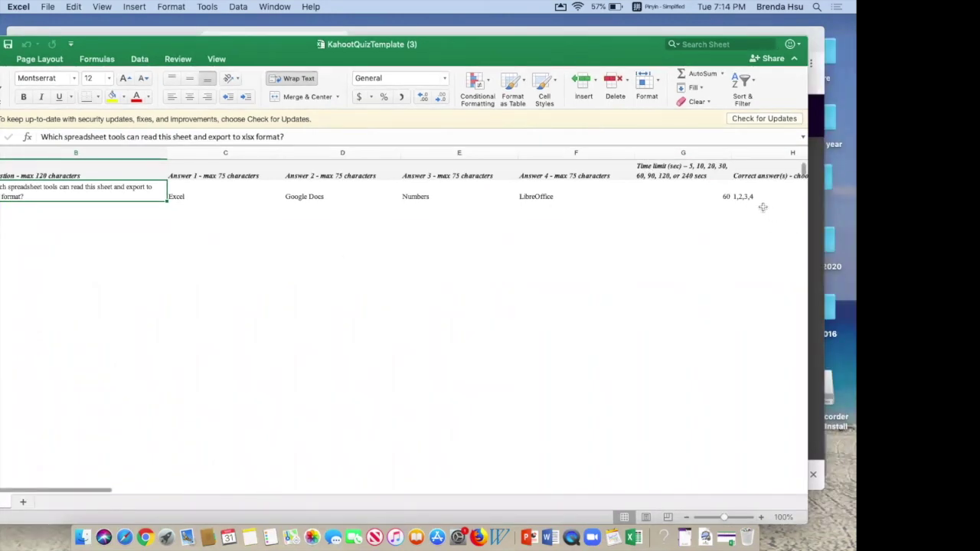
pyautogui.click(693, 199)
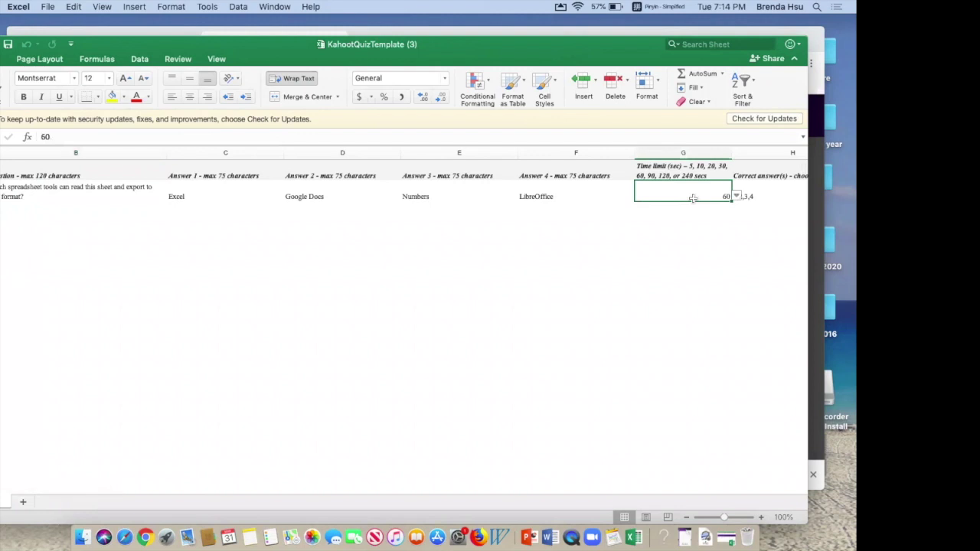
pyautogui.write('10')
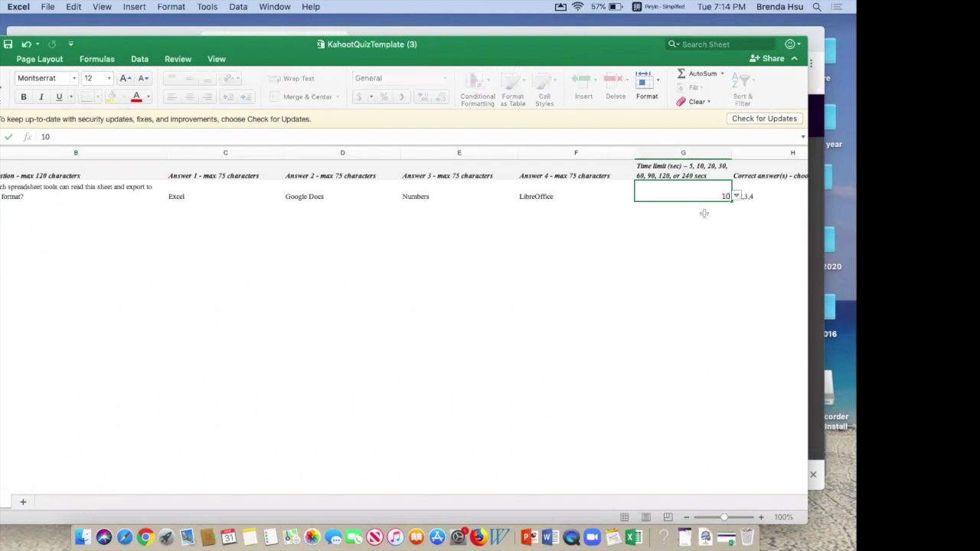
pyautogui.click(785, 193)
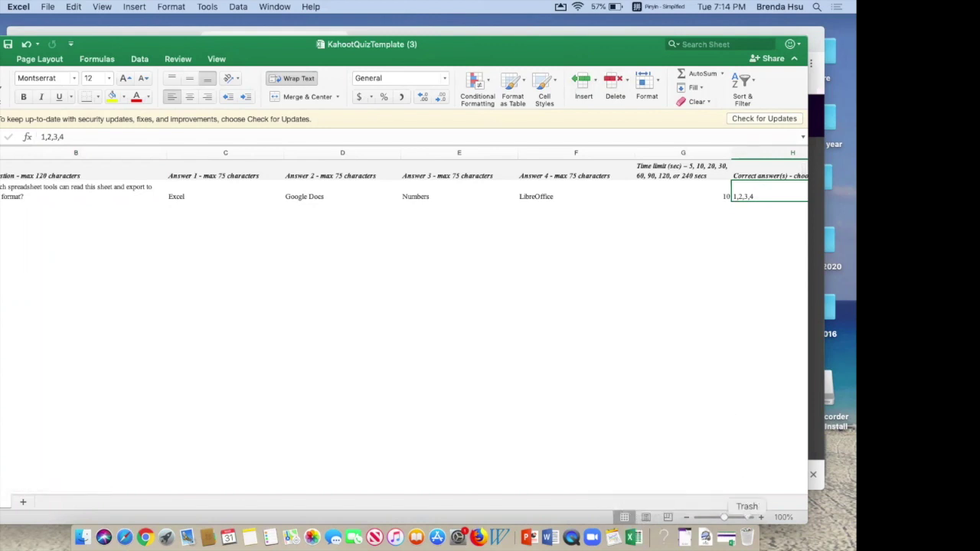
# View the filled-in KahootQuiz_sport workbook, then close it and discard the changes to the template
pyautogui.click(726, 538)
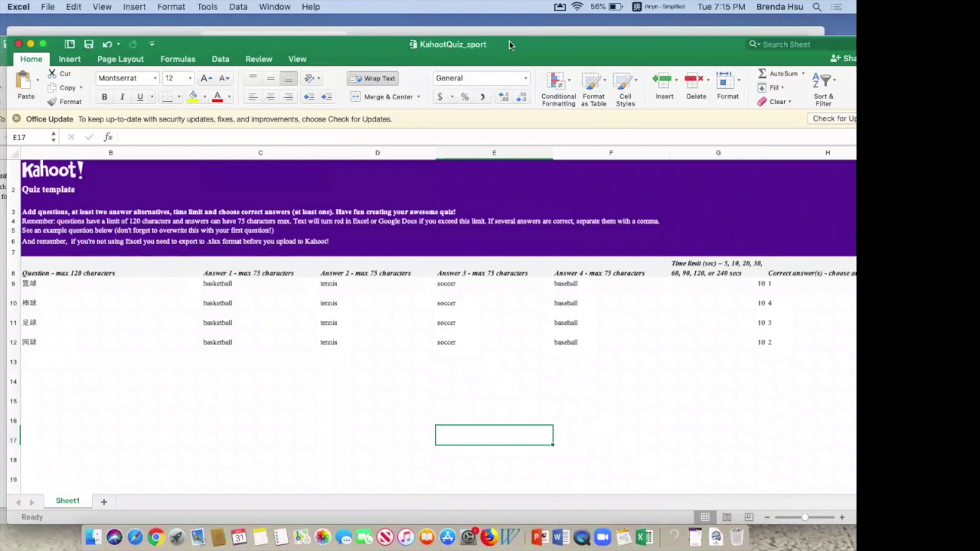
pyautogui.click(18, 44)
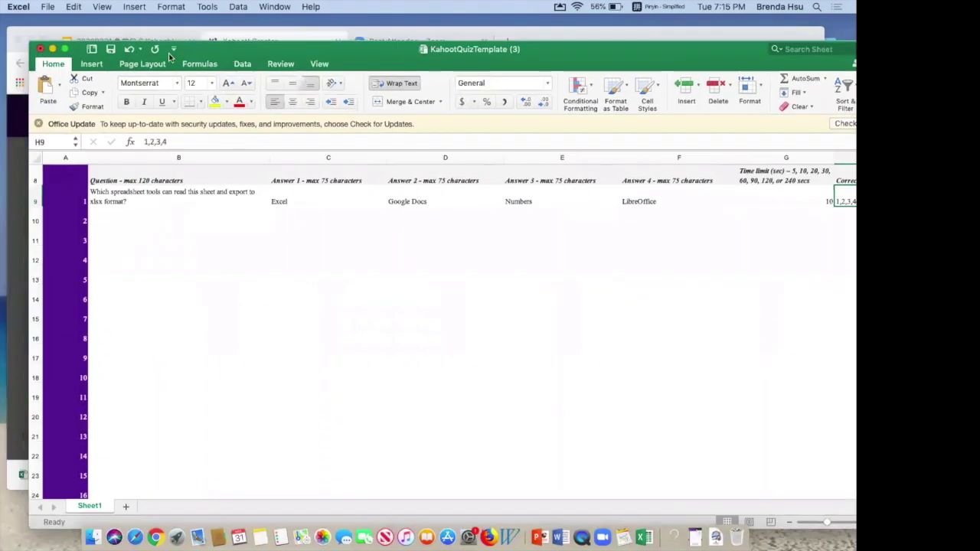
pyautogui.click(41, 49)
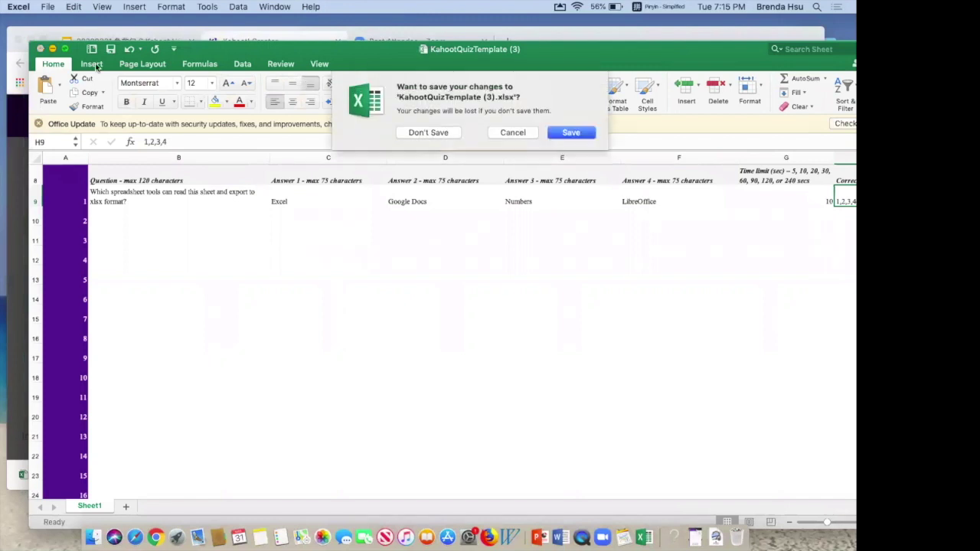
pyautogui.click(447, 135)
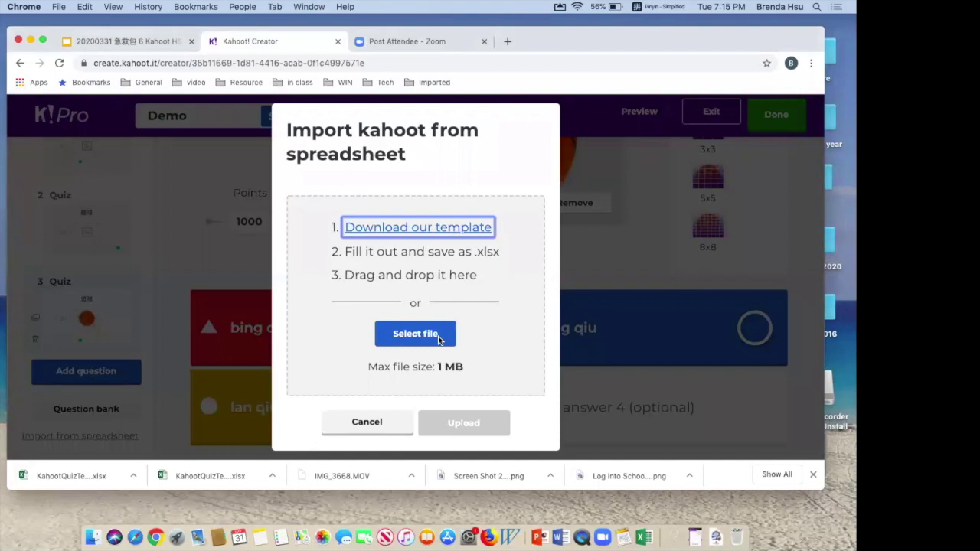
# Choose KahootQuiz_sport.xlsx from the webinar folder on the Desktop as the spreadsheet to import
pyautogui.click(438, 337)
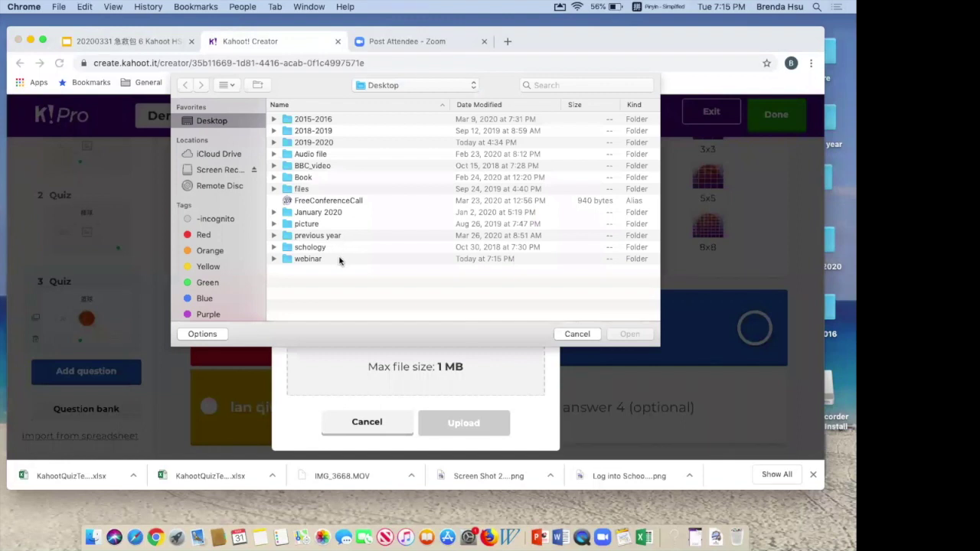
pyautogui.click(339, 259)
pyautogui.doubleClick(340, 260)
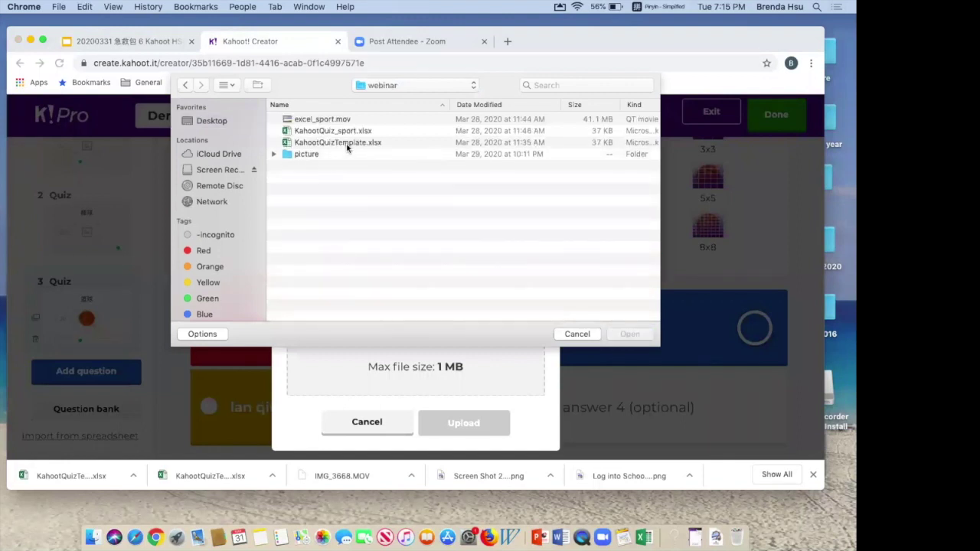
pyautogui.click(347, 131)
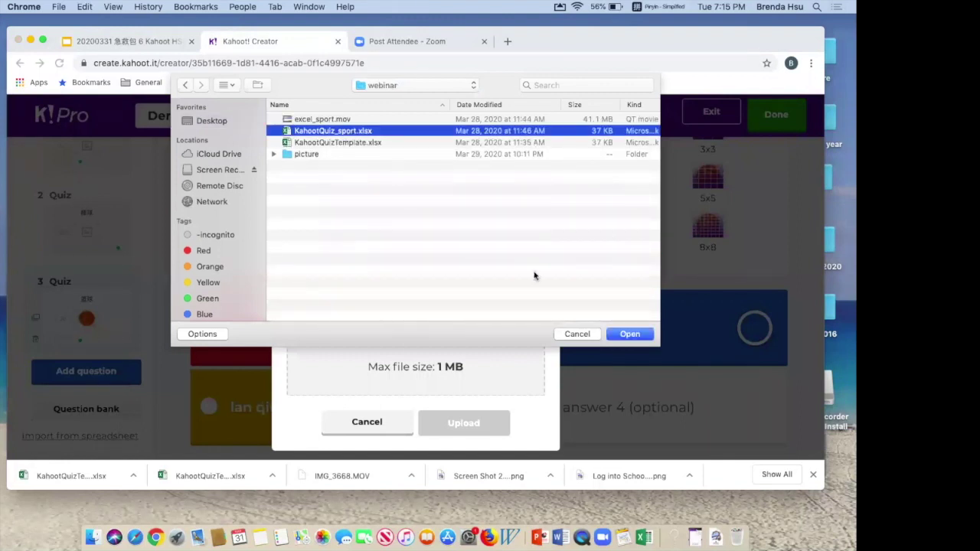
pyautogui.click(630, 335)
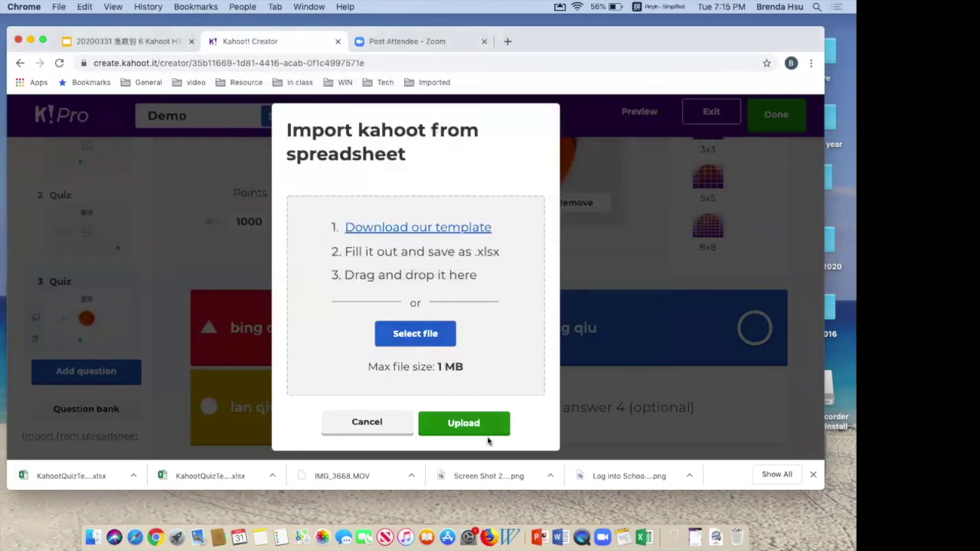
# Upload the chosen spreadsheet and add its imported questions to the Demo kahoot
pyautogui.click(484, 434)
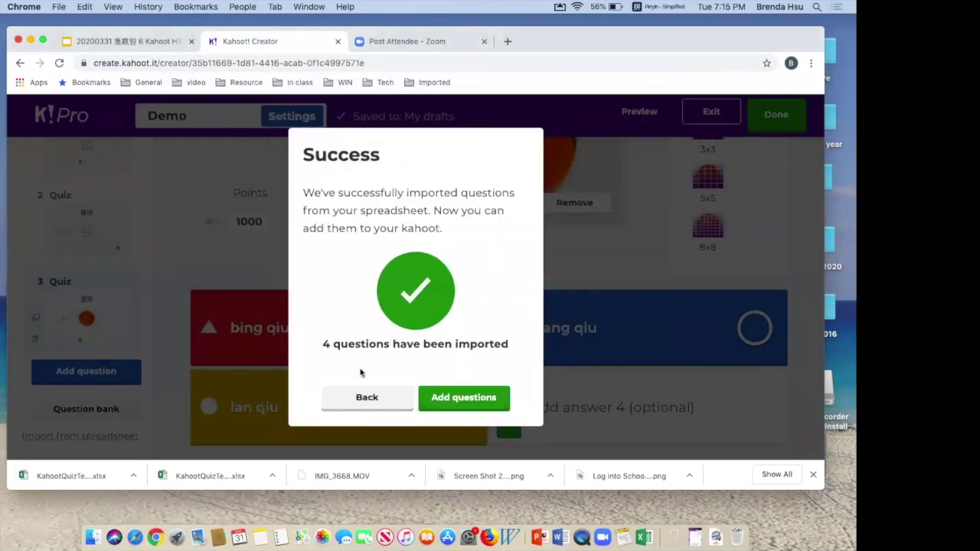
pyautogui.click(493, 399)
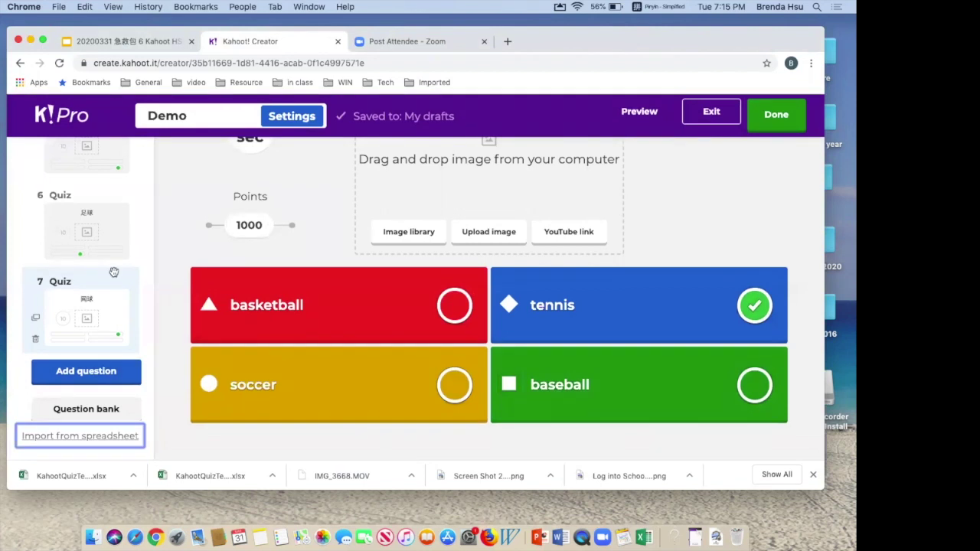
# Enlarge the browser window and review the imported questions 4 to 7, checking their answers, time limits and points
pyautogui.scroll(5, 114, 273)
pyautogui.click(104, 211)
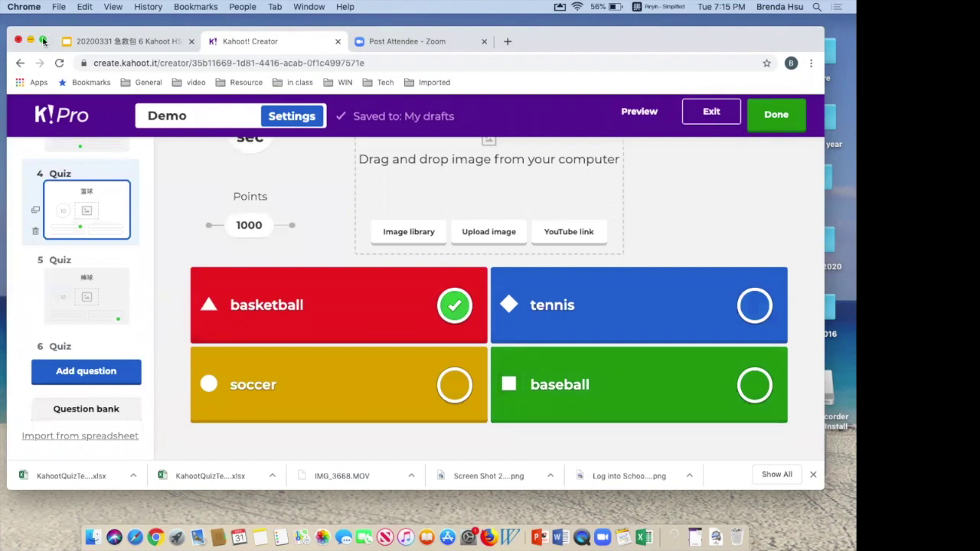
pyautogui.click(45, 41)
pyautogui.scroll(3, 636, 269)
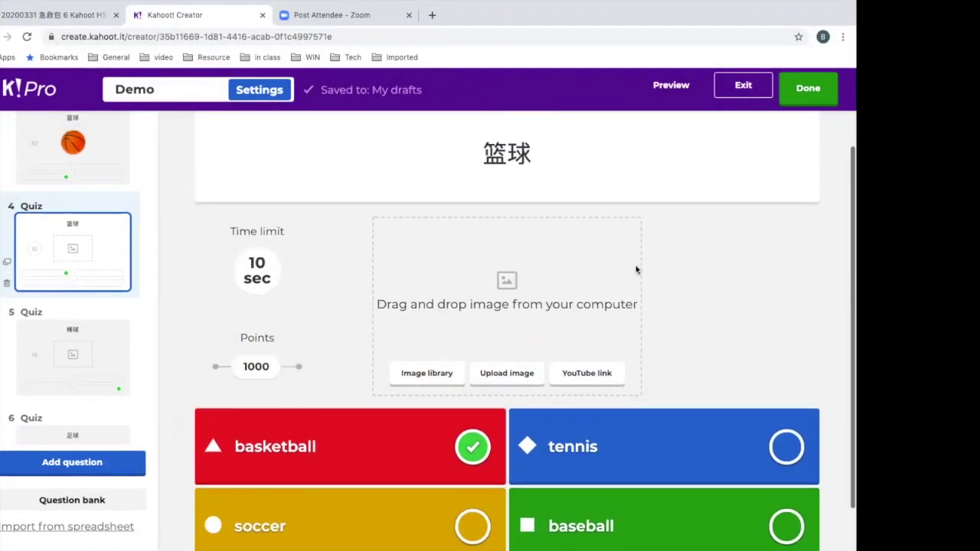
pyautogui.click(109, 357)
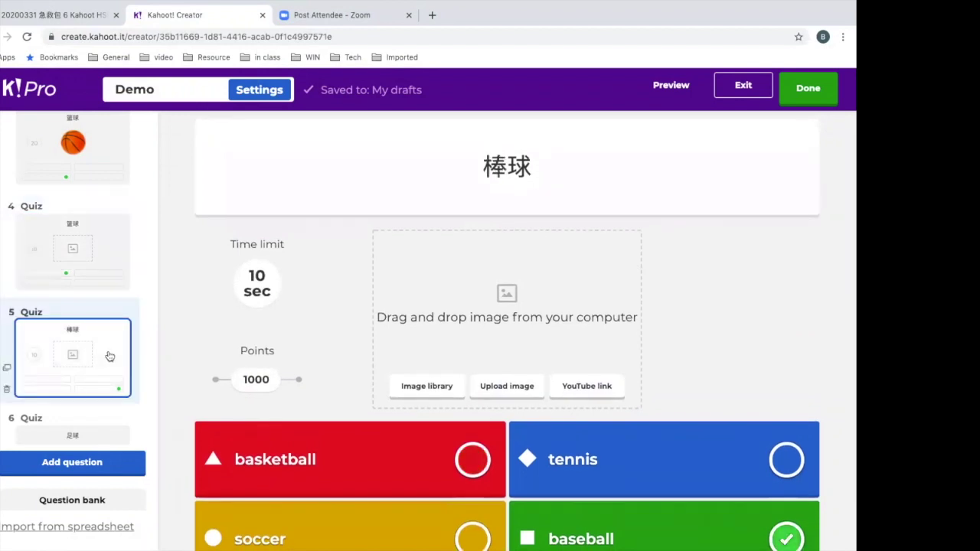
pyautogui.click(110, 357)
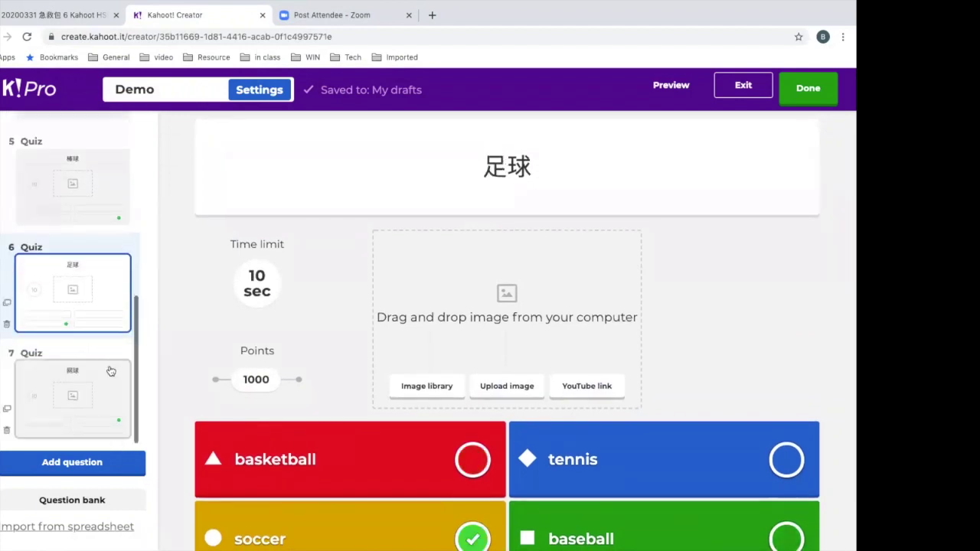
pyautogui.click(109, 383)
pyautogui.scroll(1, 110, 383)
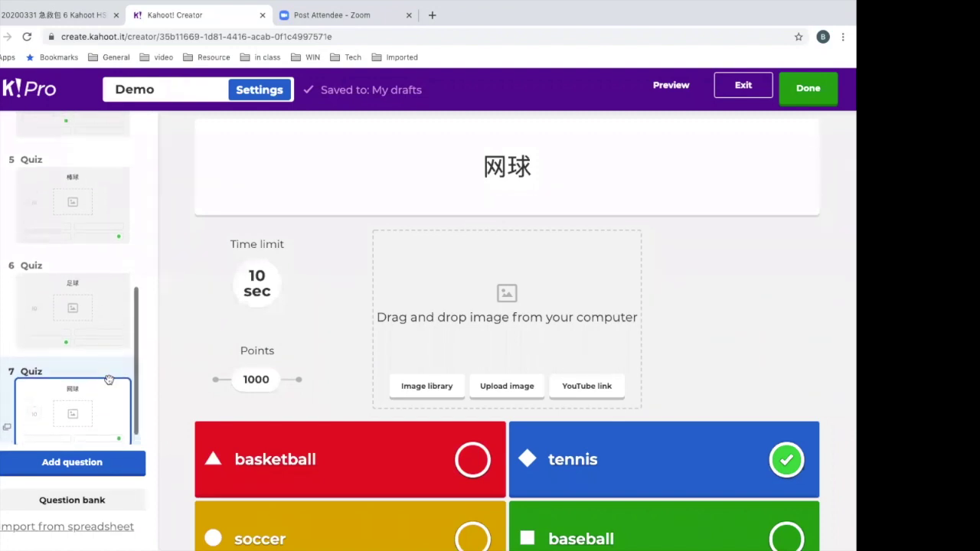
pyautogui.scroll(2, 109, 263)
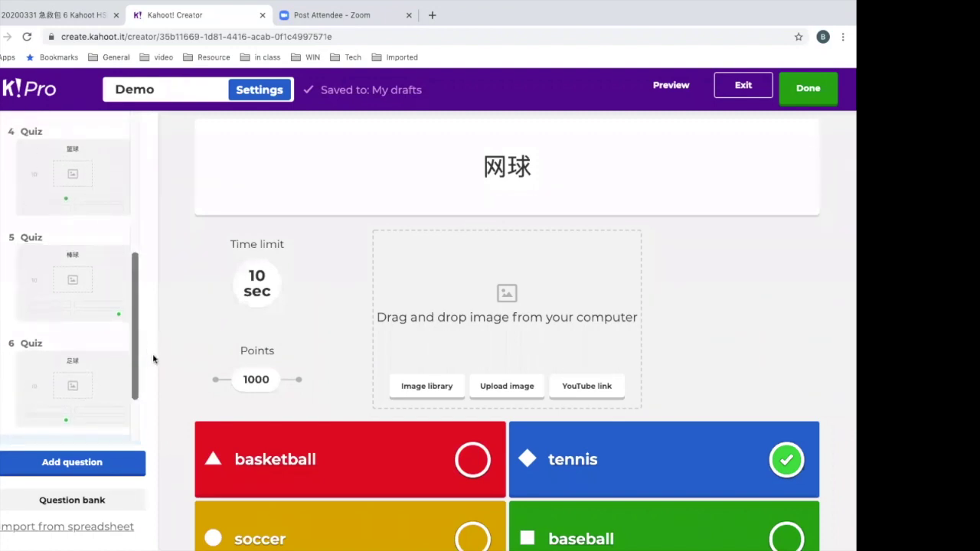
pyautogui.scroll(1, 169, 379)
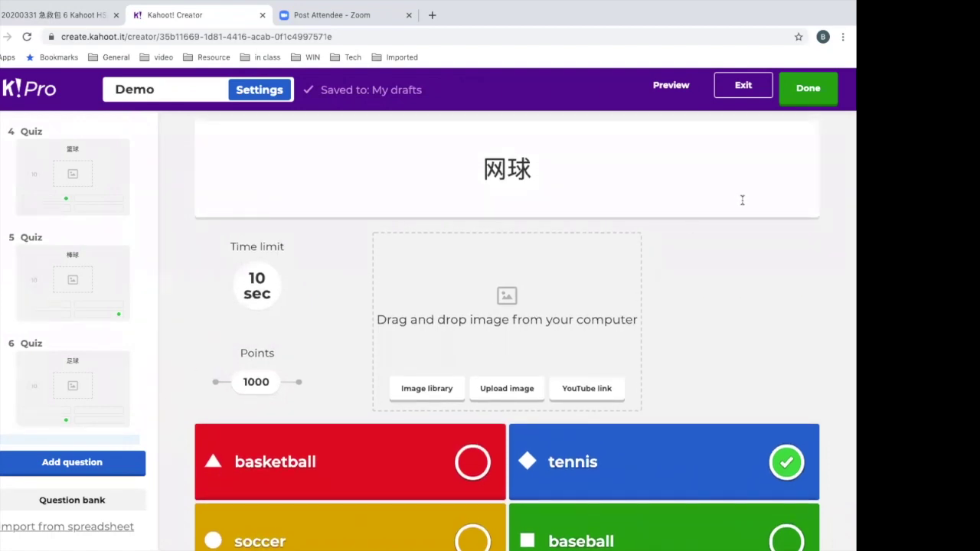
pyautogui.scroll(1, 744, 209)
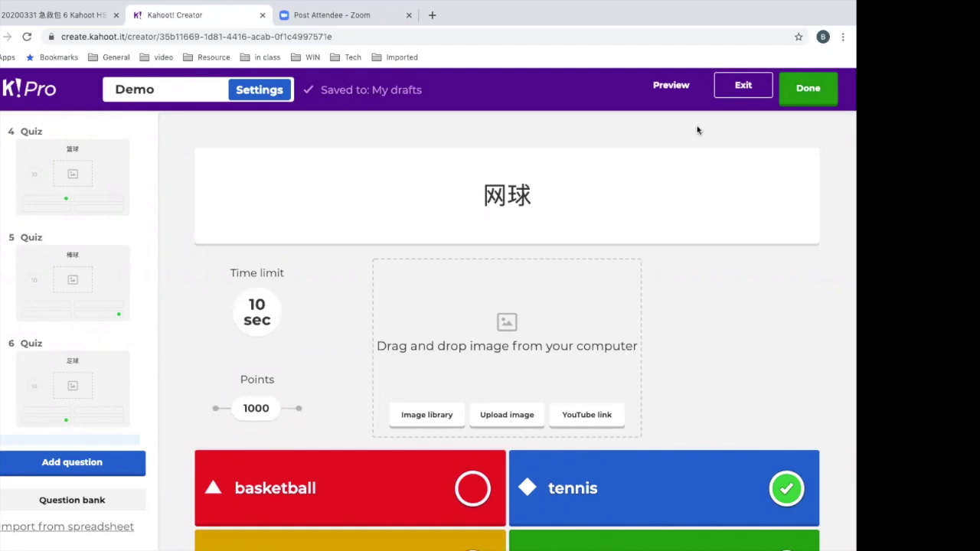
# Finish editing the Demo kahoot and save it without adding a cover image
pyautogui.click(808, 95)
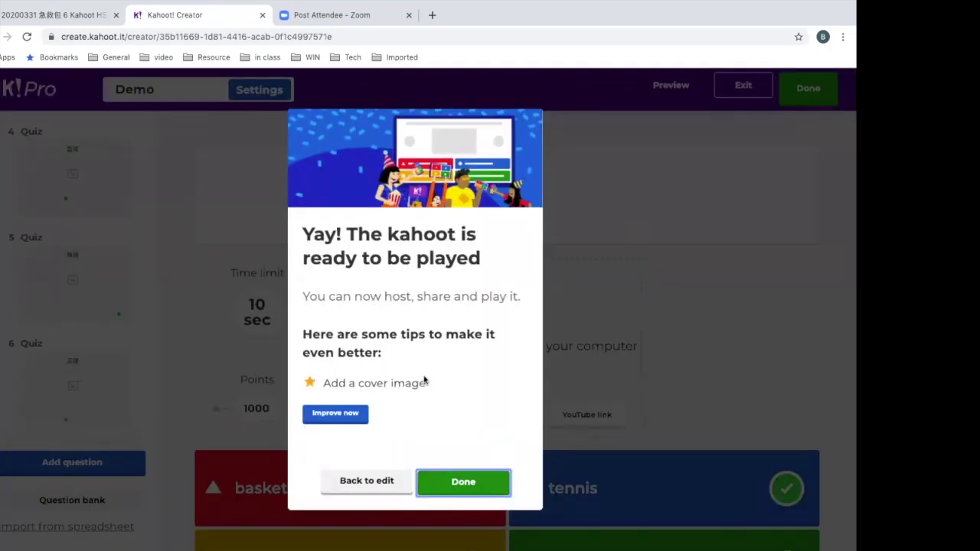
pyautogui.click(484, 488)
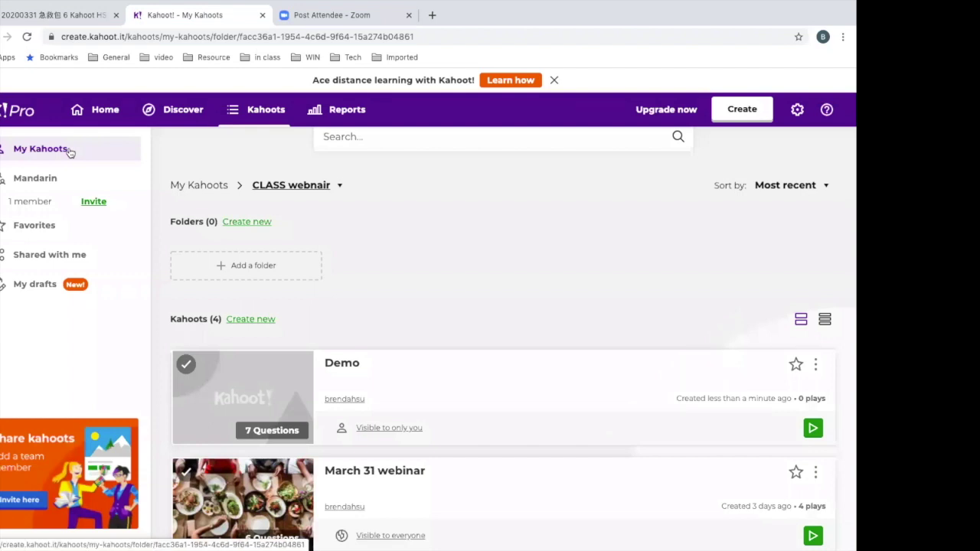
# Switch the keyboard input source to U.S., search the public kahoots for "chinese moon festival" and browse the results
pyautogui.click(182, 112)
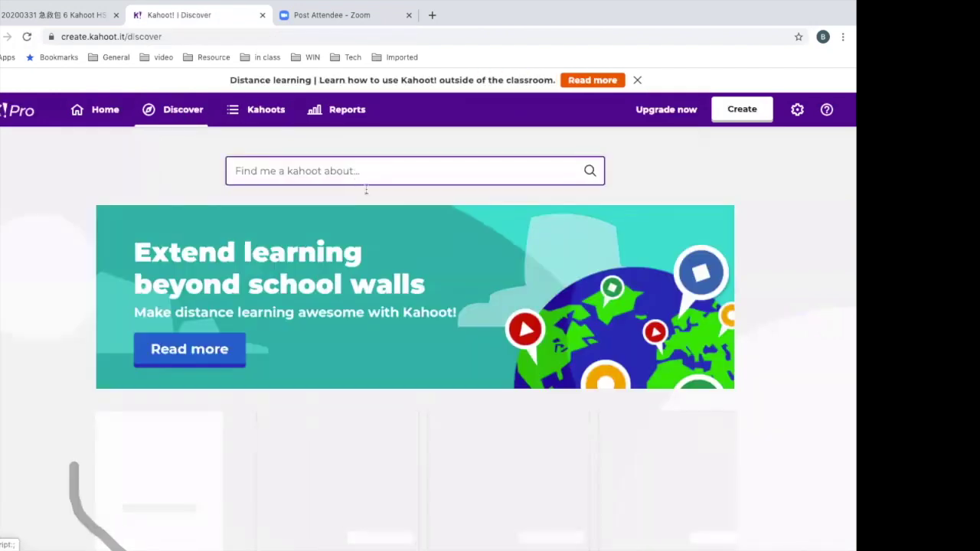
pyautogui.write('chine')
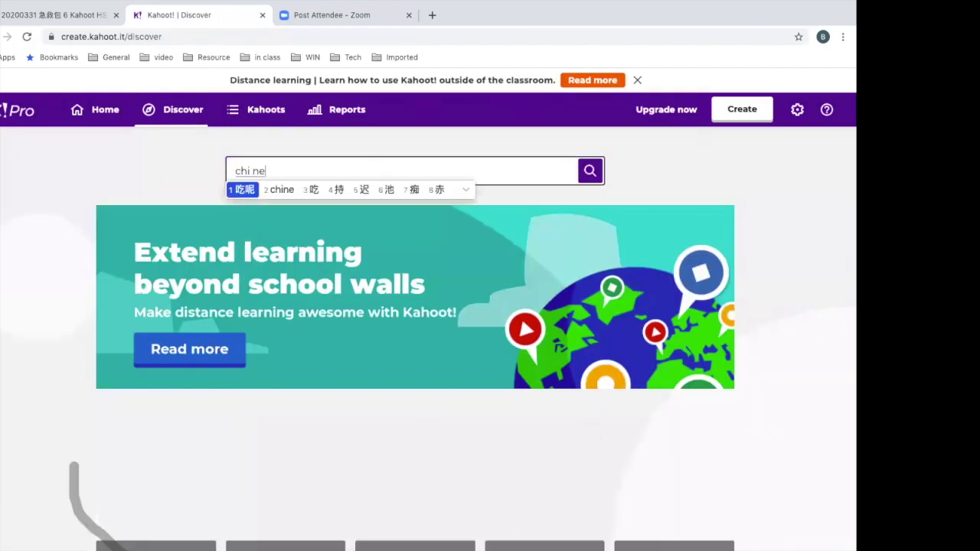
pyautogui.moveTo(738, 9)
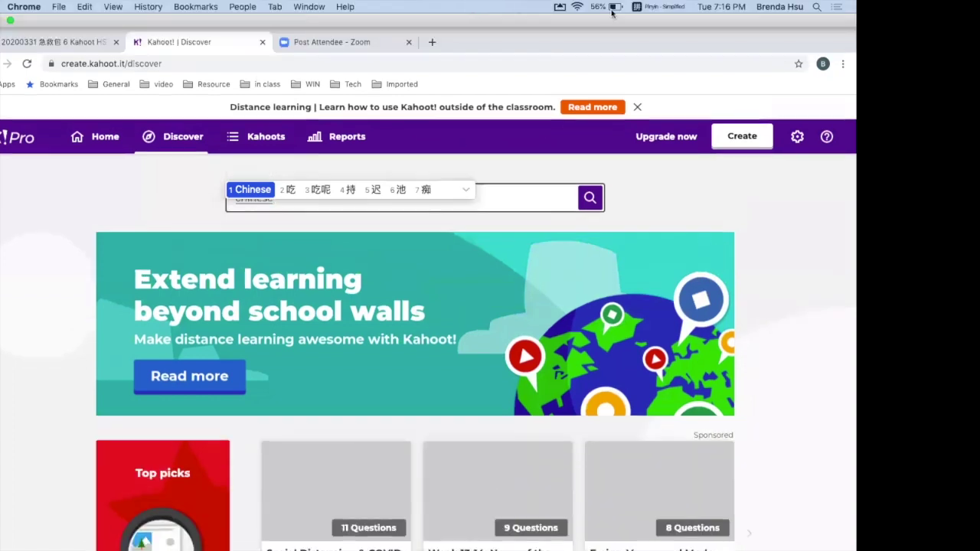
pyautogui.click(640, 6)
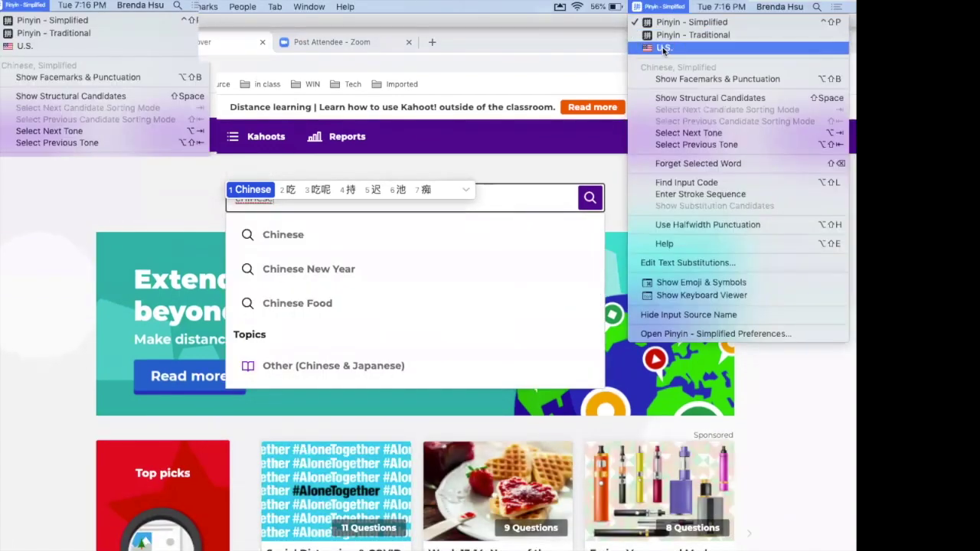
pyautogui.click(662, 35)
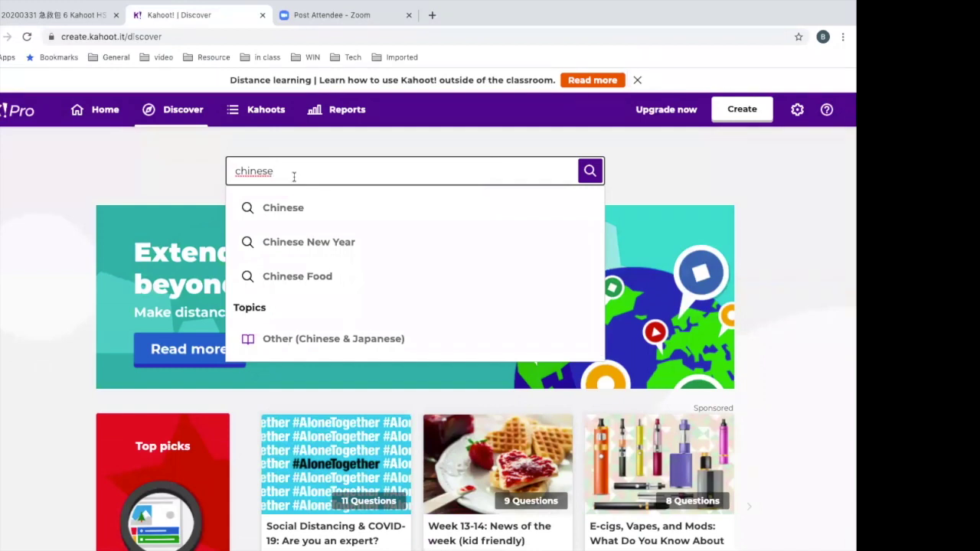
pyautogui.write('moon festival')
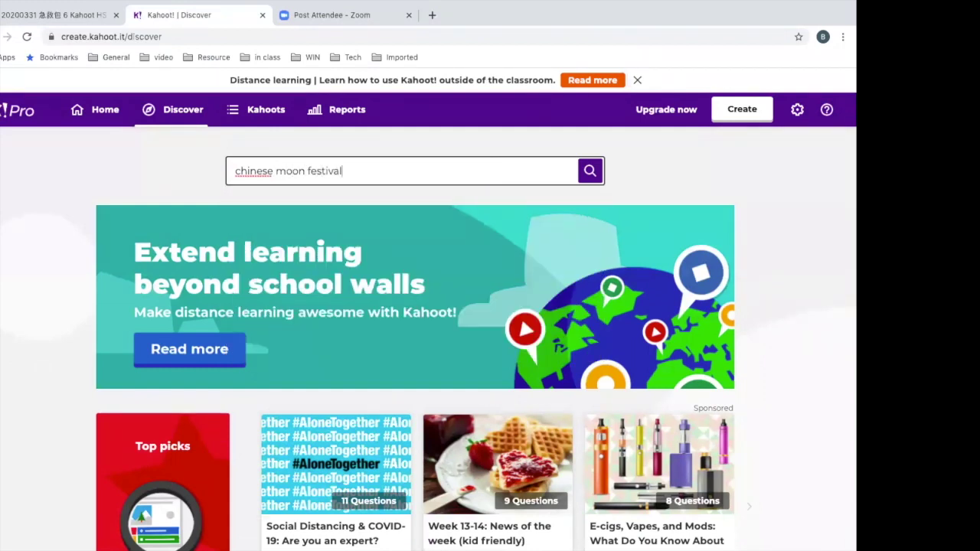
pyautogui.press('Return')
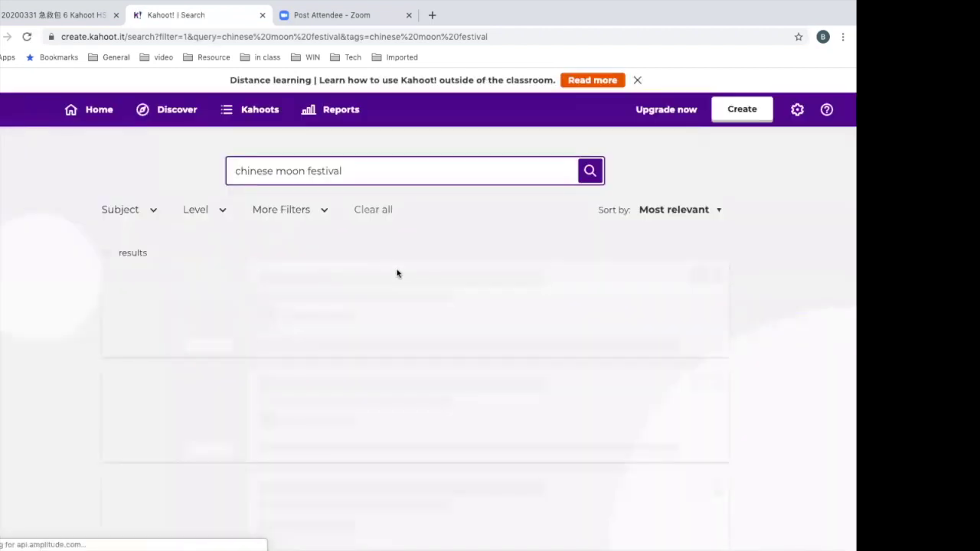
pyautogui.scroll(-3, 406, 296)
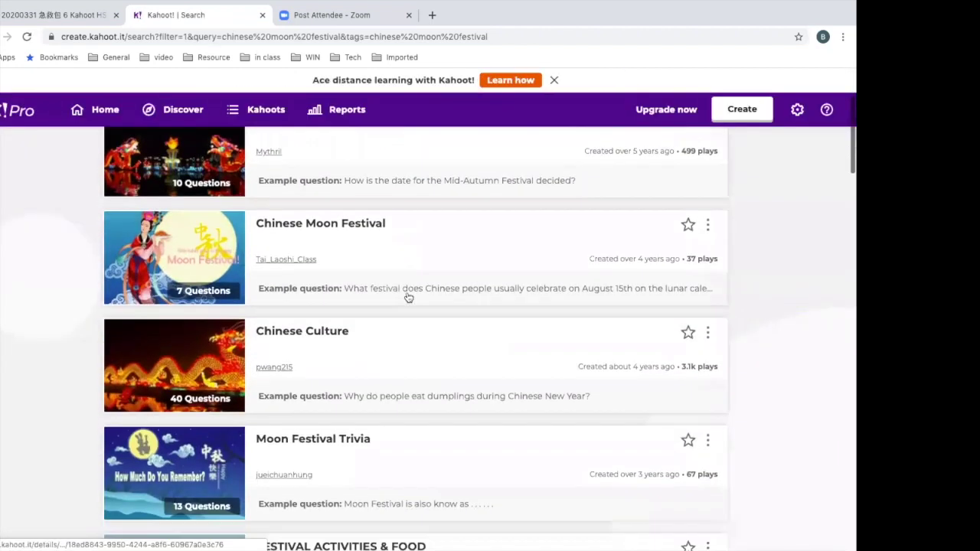
pyautogui.scroll(-7, 409, 297)
pyautogui.scroll(3, 409, 297)
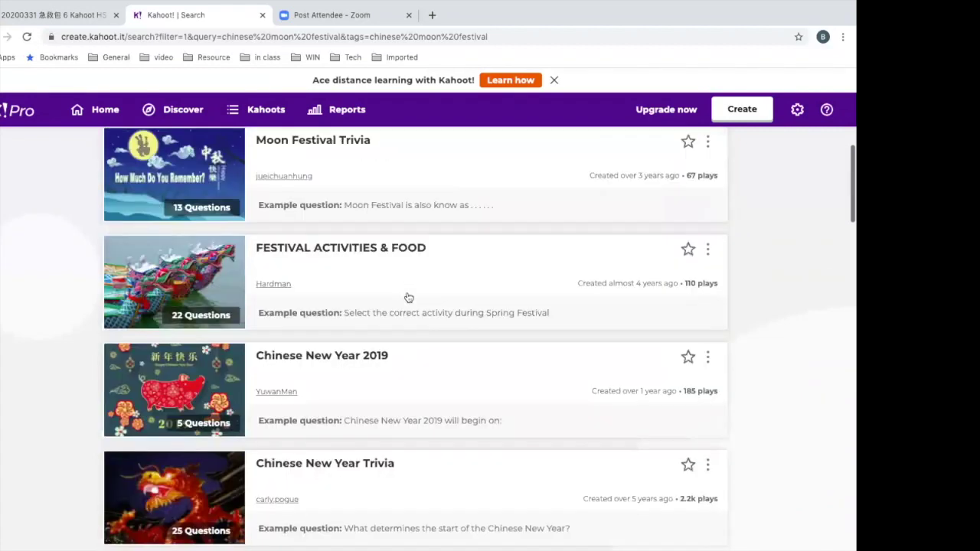
pyautogui.scroll(6, 409, 297)
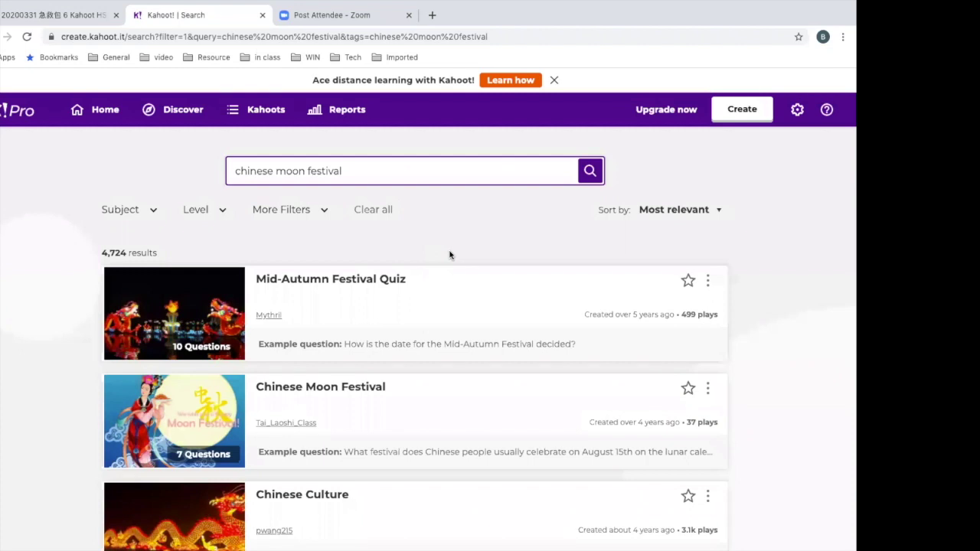
# Search the public kahoots for "chinese link", view the questions of Chinese Link 1.1.4 Grammar and return to the results
pyautogui.click(369, 168)
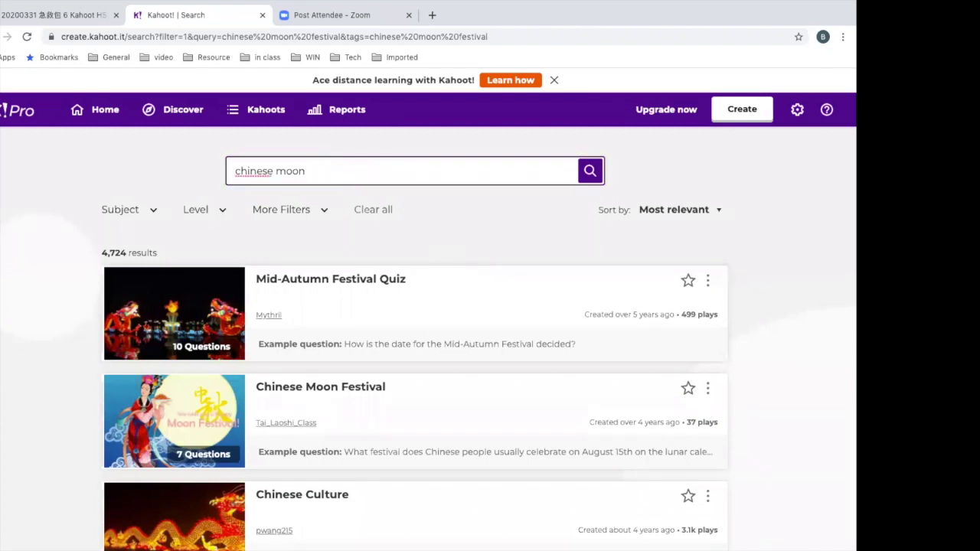
pyautogui.write('ink')
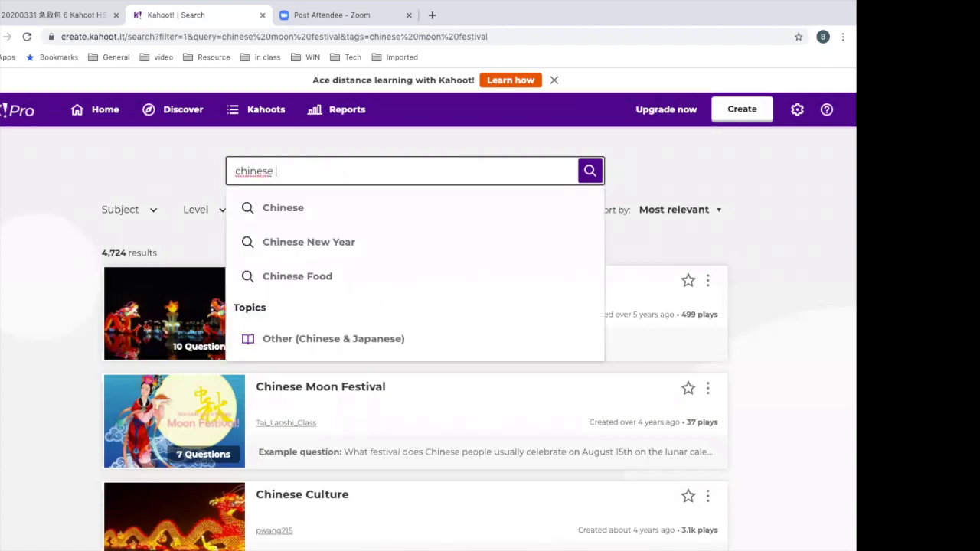
pyautogui.press('Return')
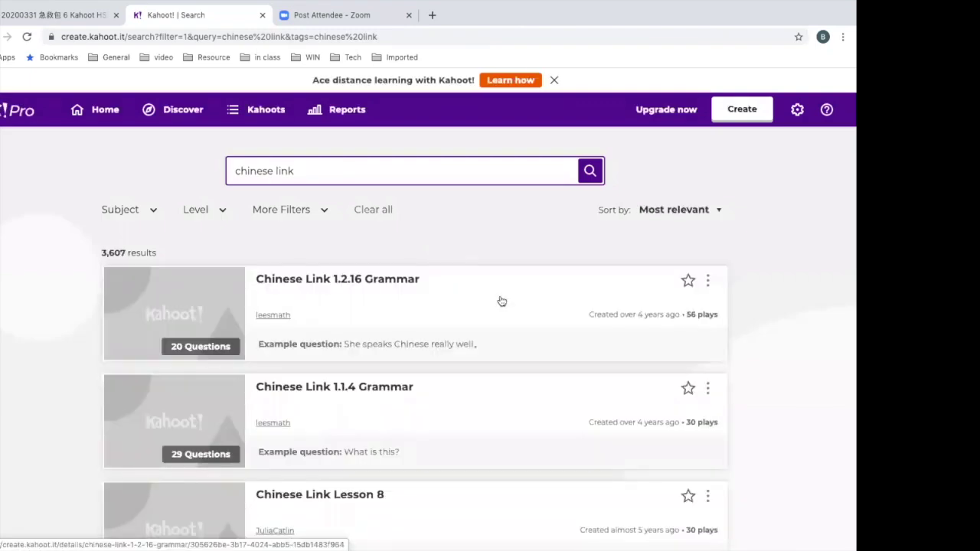
pyautogui.click(398, 388)
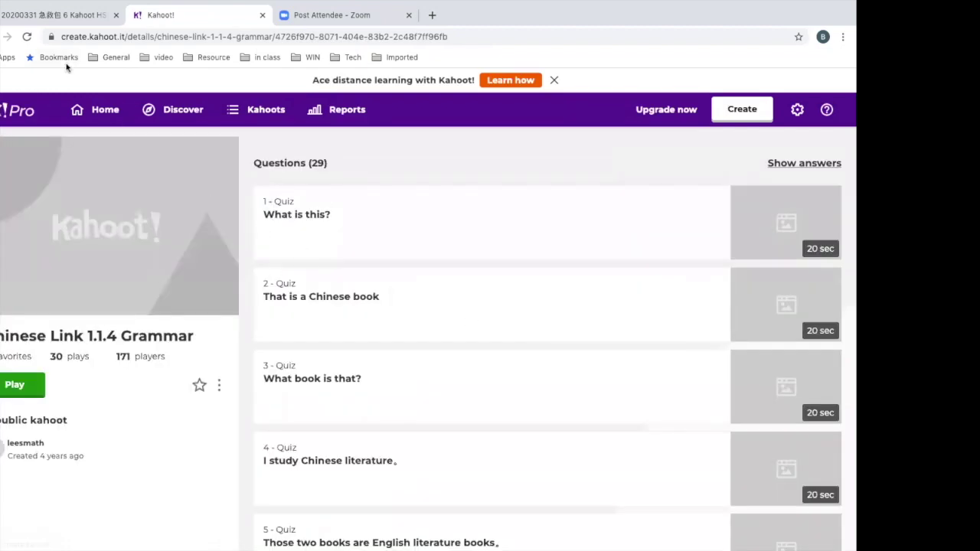
pyautogui.hotkey('alt', 'Left')
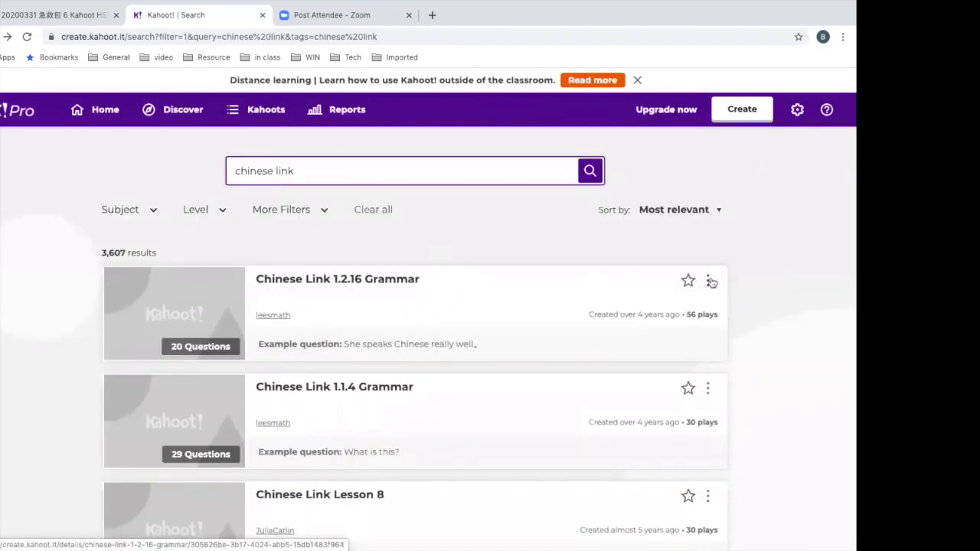
# Duplicate the Chinese Link 1.2.16 Grammar kahoot into My Kahoots and open the copy for editing
pyautogui.click(709, 281)
pyautogui.click(670, 371)
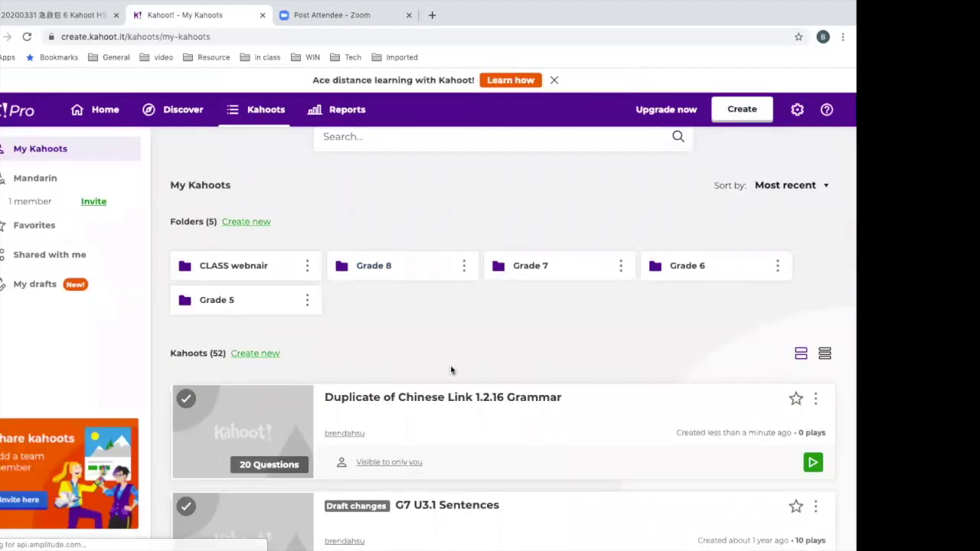
pyautogui.click(494, 398)
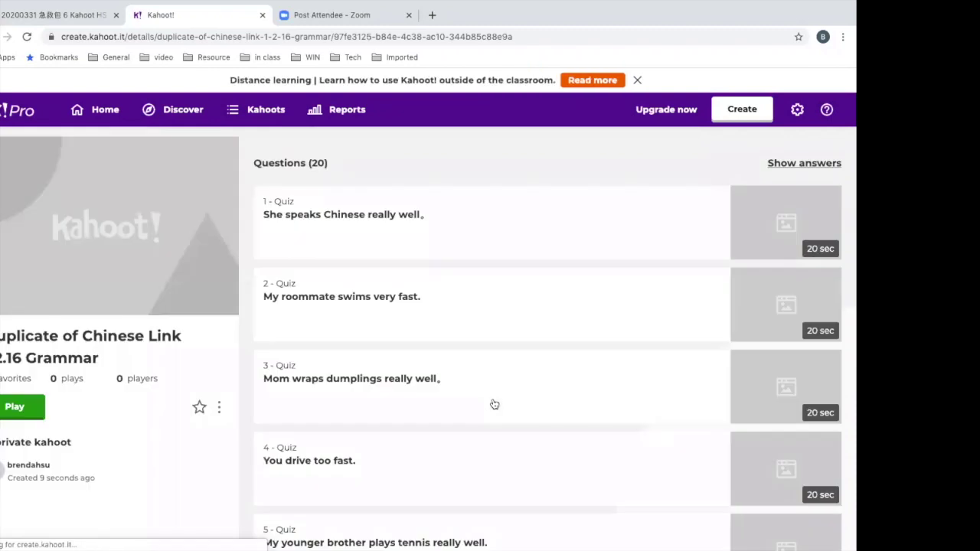
pyautogui.click(220, 409)
pyautogui.click(185, 238)
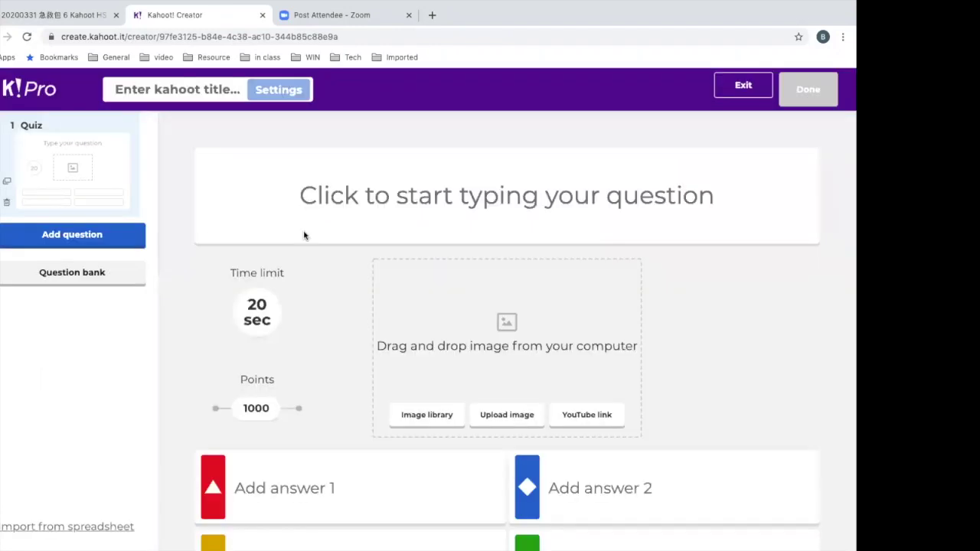
# Retitle the duplicated kahoot "Chinese Link U3.2" in its summary and save the settings
pyautogui.click(198, 92)
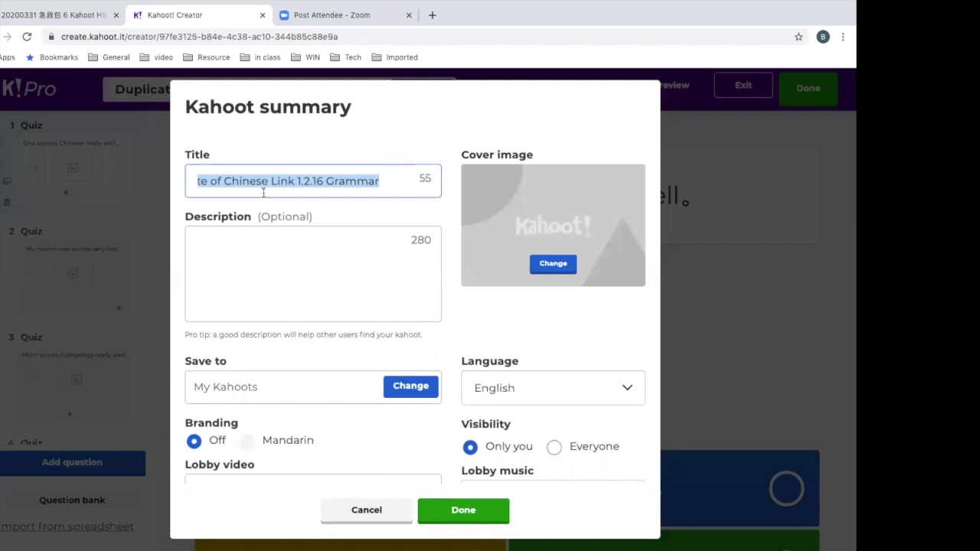
pyautogui.click(226, 184)
pyautogui.press('BackSpace')
pyautogui.press('BackSpace')
pyautogui.press('BackSpace')
pyautogui.press('BackSpace')
pyautogui.press('BackSpace')
pyautogui.press('BackSpace')
pyautogui.press('BackSpace')
pyautogui.press('BackSpace')
pyautogui.press('BackSpace')
pyautogui.press('BackSpace')
pyautogui.press('BackSpace')
pyautogui.press('BackSpace')
pyautogui.press('BackSpace')
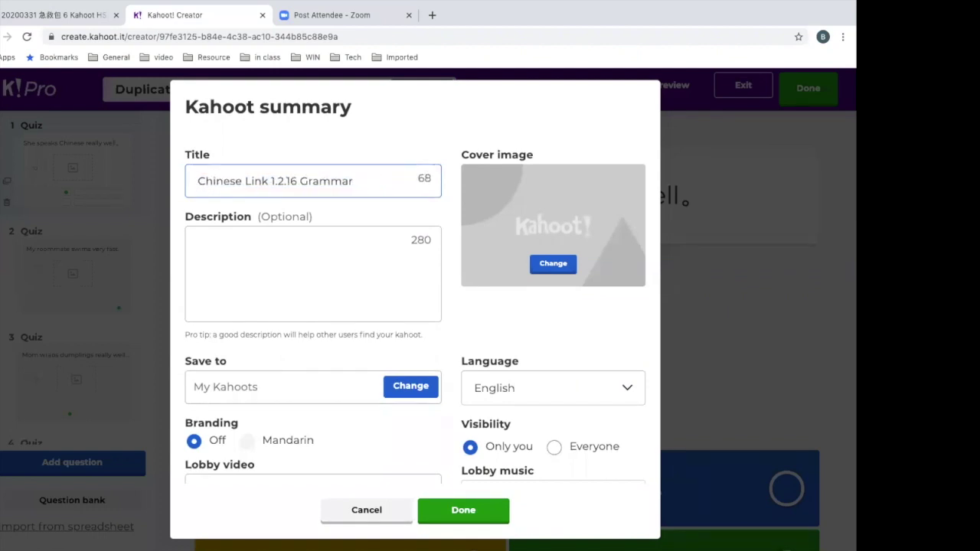
pyautogui.press('BackSpace')
pyautogui.press('BackSpace')
pyautogui.press('BackSpace')
pyautogui.press('BackSpace')
pyautogui.press('BackSpace')
pyautogui.write('U3.')
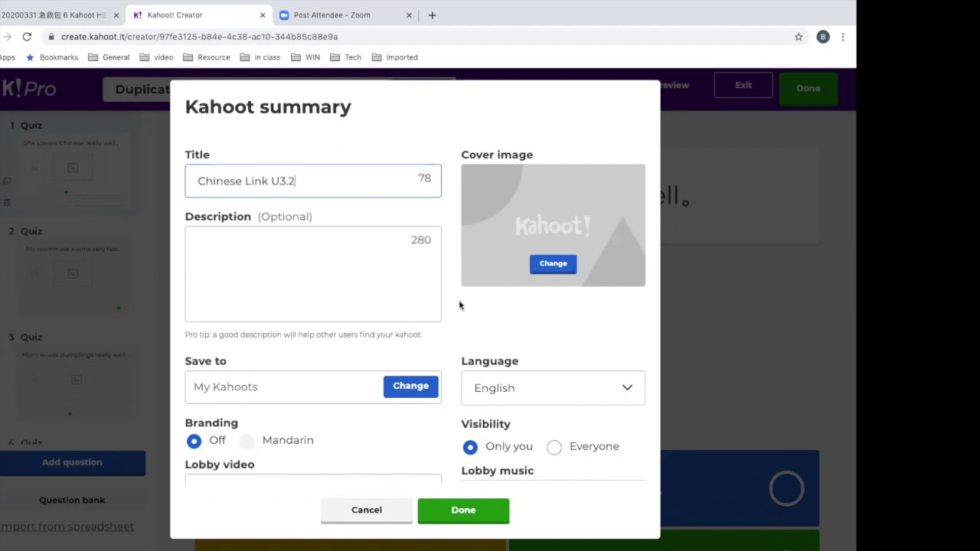
pyautogui.scroll(-1, 595, 437)
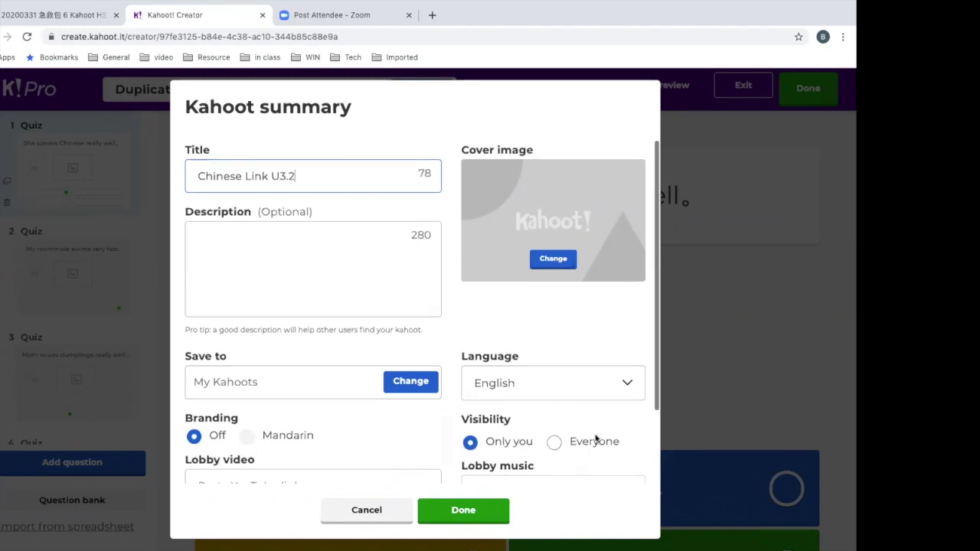
pyautogui.click(483, 510)
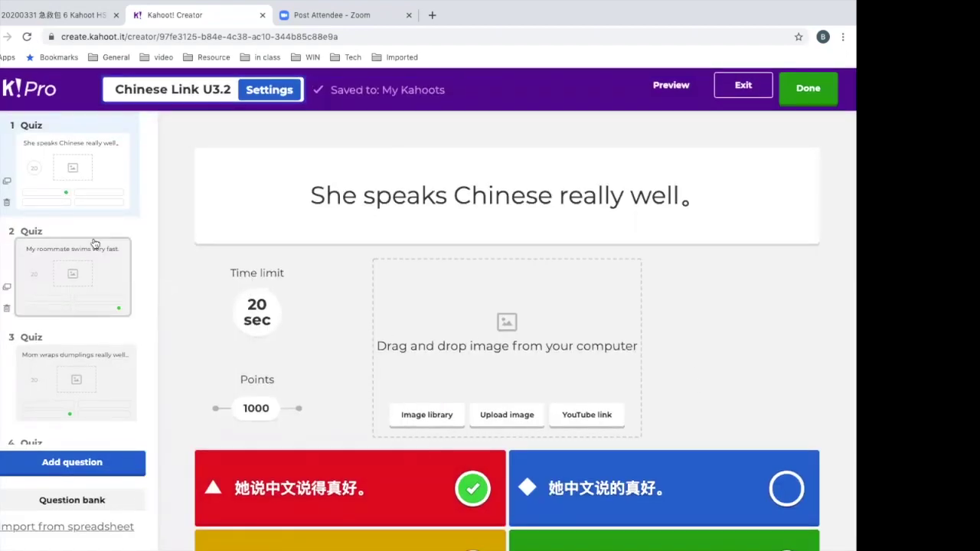
# Delete the first quiz question, "She speaks Chinese really well。", from the Chinese Link U3.2 kahoot
pyautogui.scroll(-3, 101, 215)
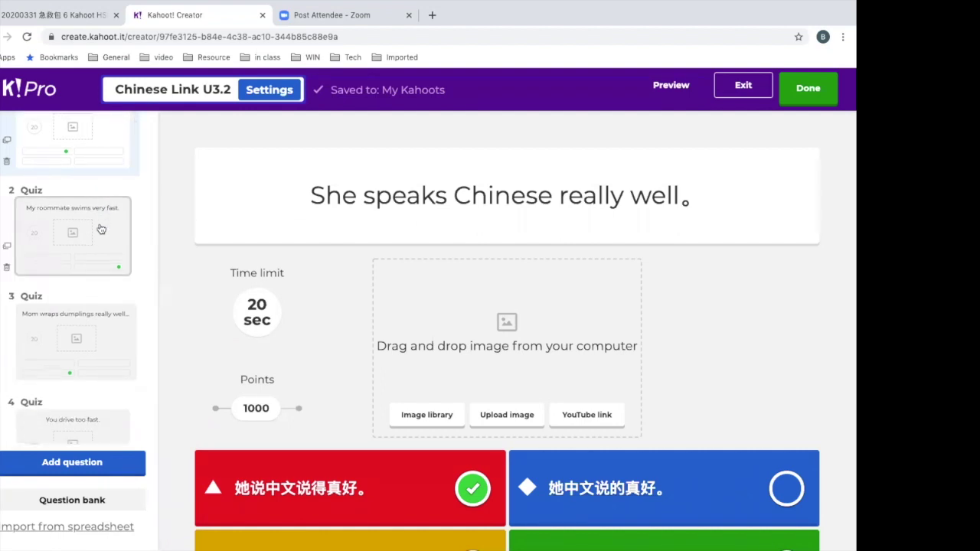
pyautogui.scroll(3, 100, 226)
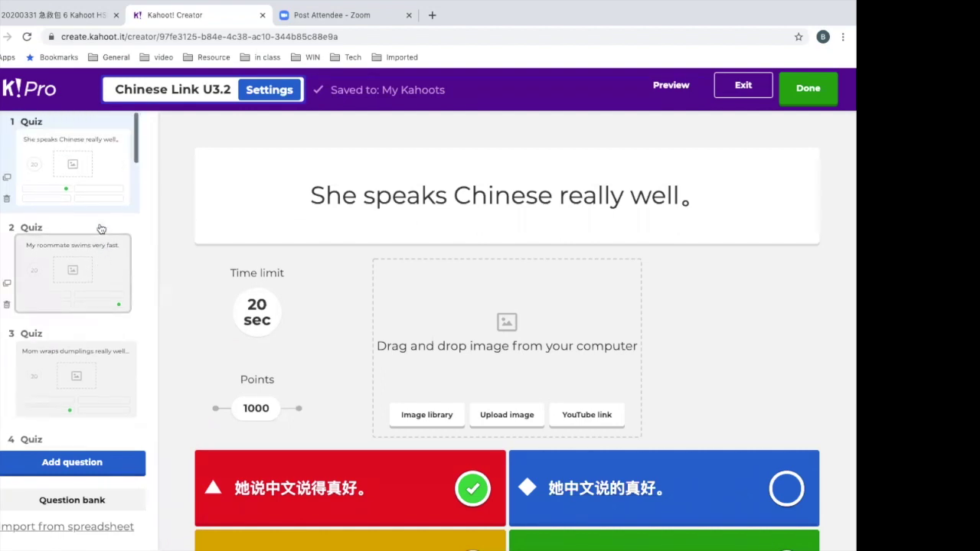
pyautogui.rightClick(394, 238)
pyautogui.press('Escape')
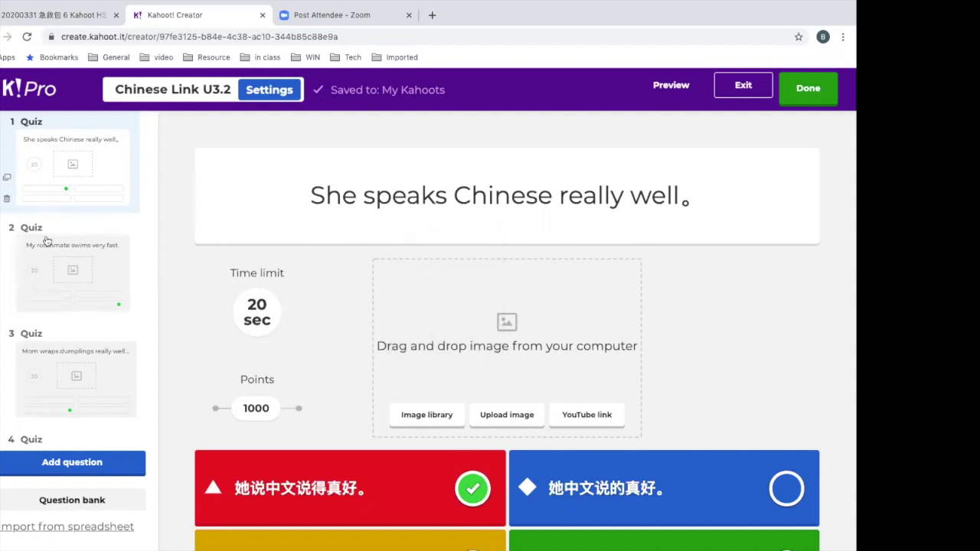
pyautogui.click(7, 199)
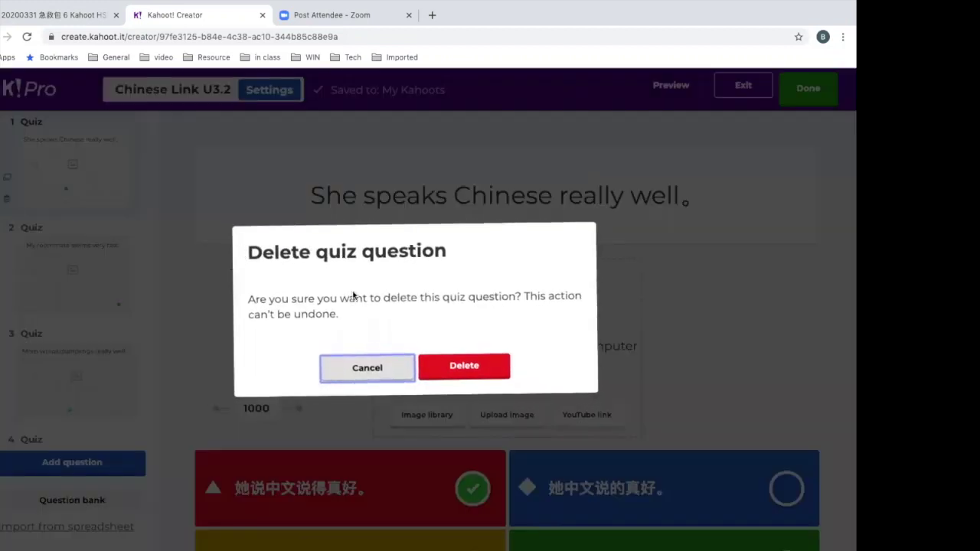
pyautogui.click(474, 371)
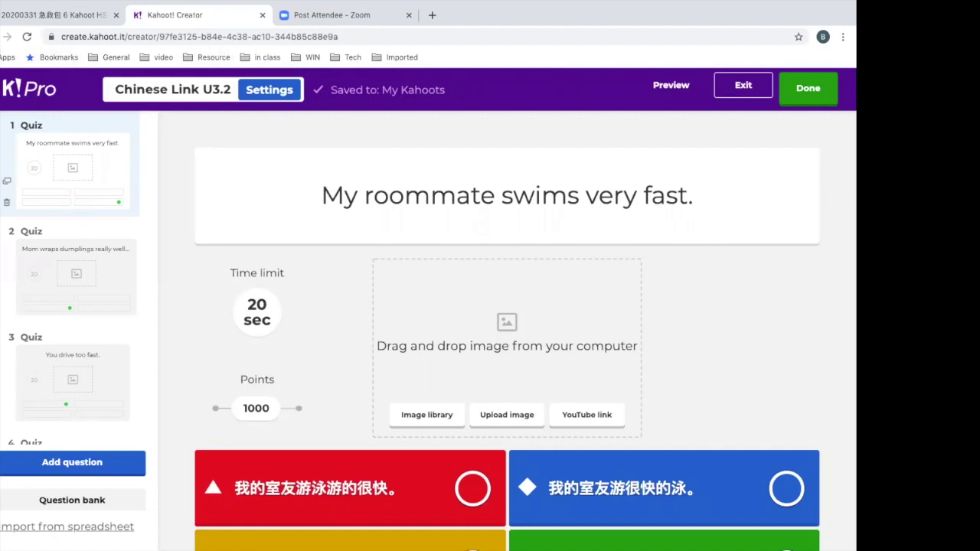
# Leave the kahoot editor and open the CLASS webnair folder in My Kahoots
pyautogui.click(43, 80)
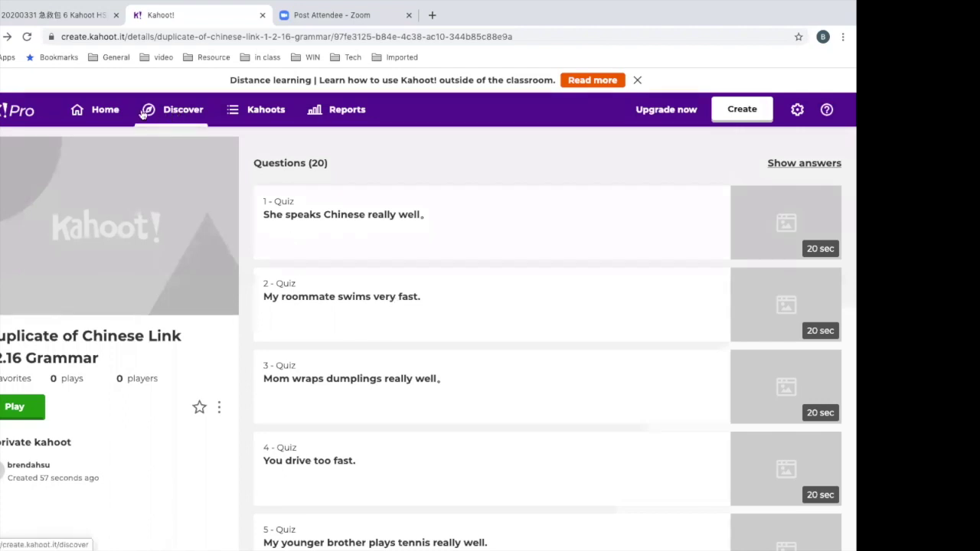
pyautogui.click(107, 112)
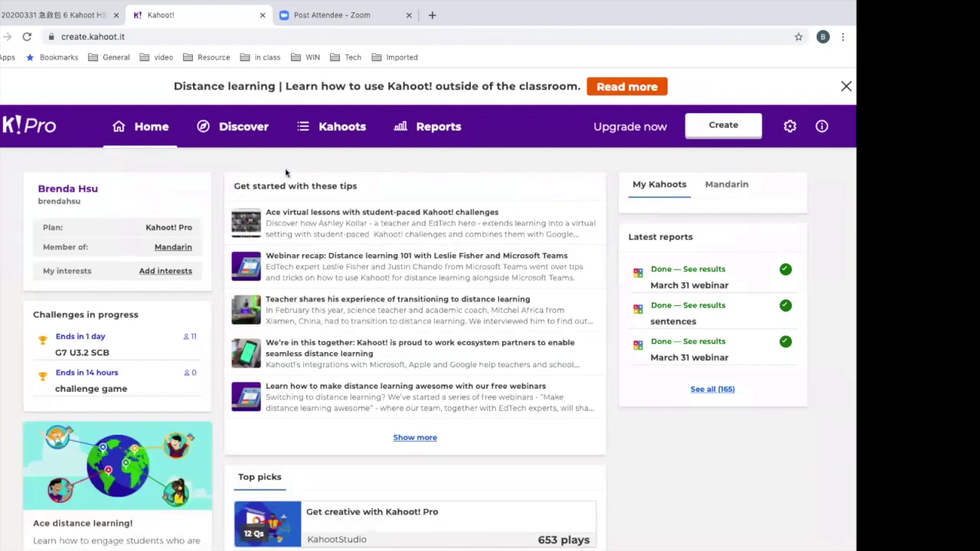
pyautogui.click(326, 130)
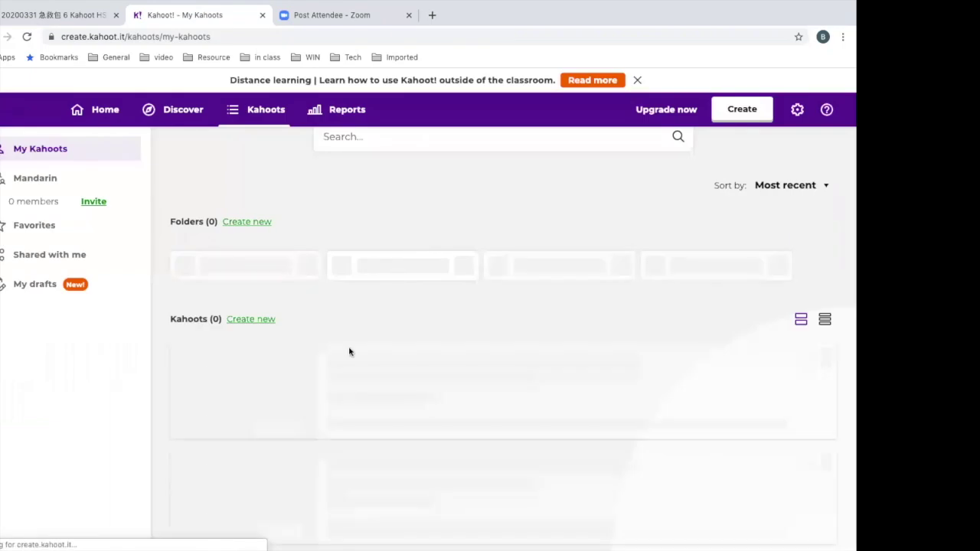
pyautogui.click(252, 305)
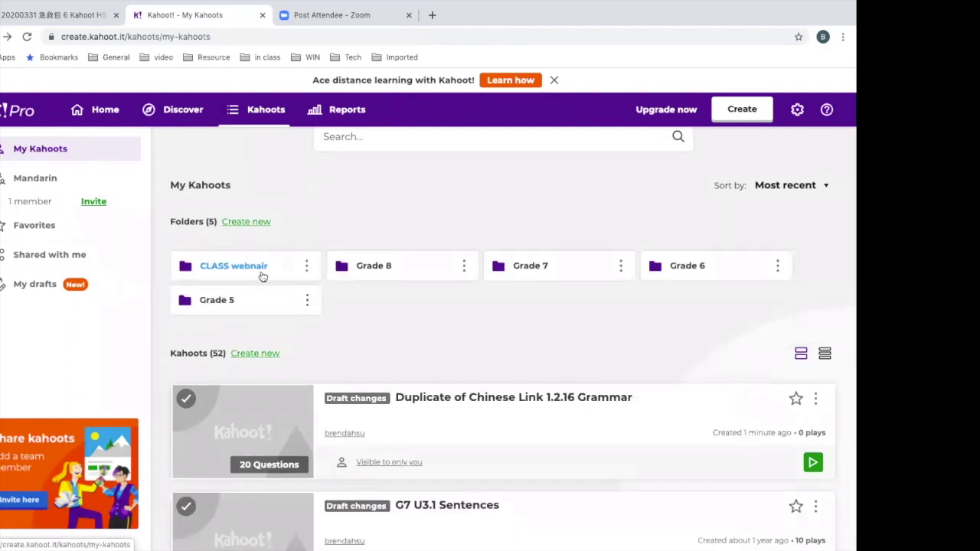
pyautogui.click(261, 274)
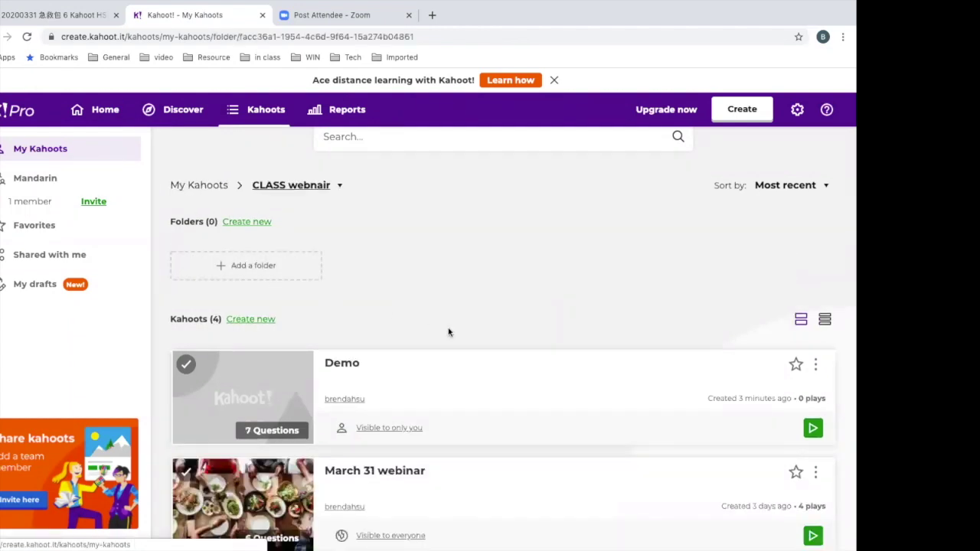
# Open the "sentences" kahoot and launch it as a live game to reach its game mode and options page
pyautogui.scroll(-3, 449, 332)
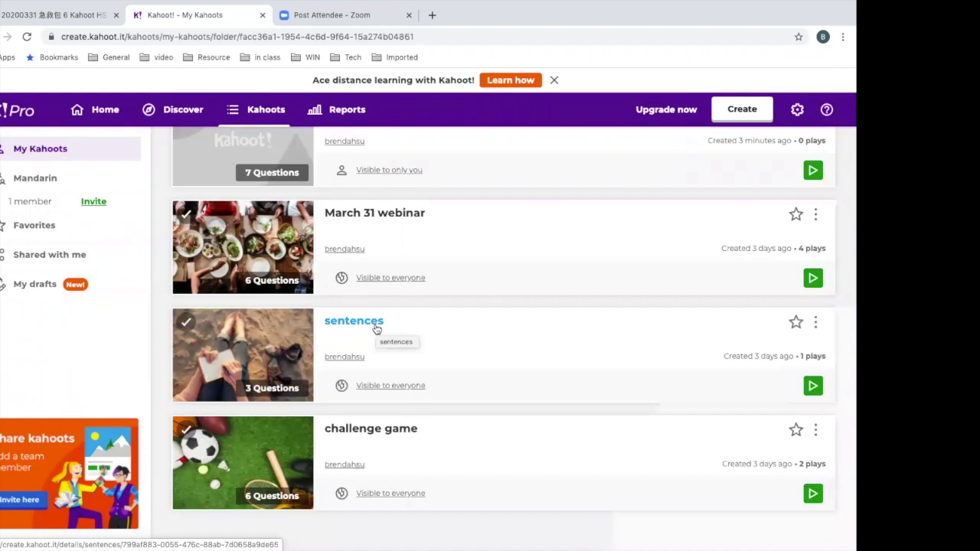
pyautogui.click(376, 326)
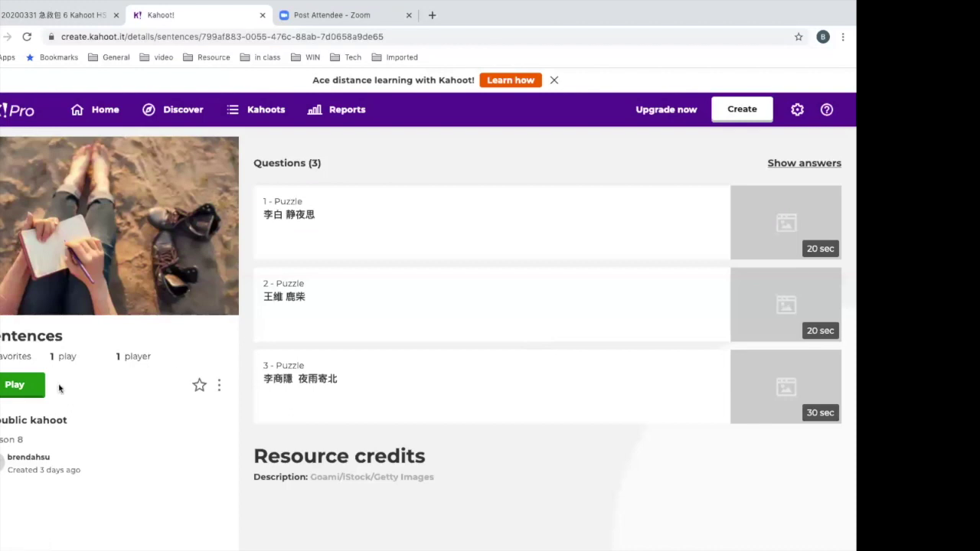
pyautogui.click(15, 387)
pyautogui.click(341, 363)
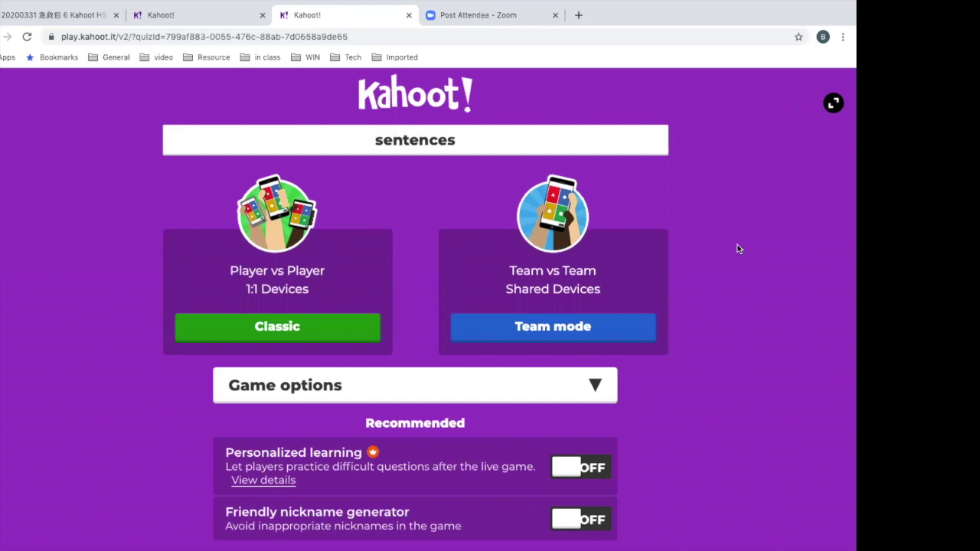
# Turn on the Friendly nickname generator in the recommended game options for the "sentences" game
pyautogui.scroll(-1, 738, 245)
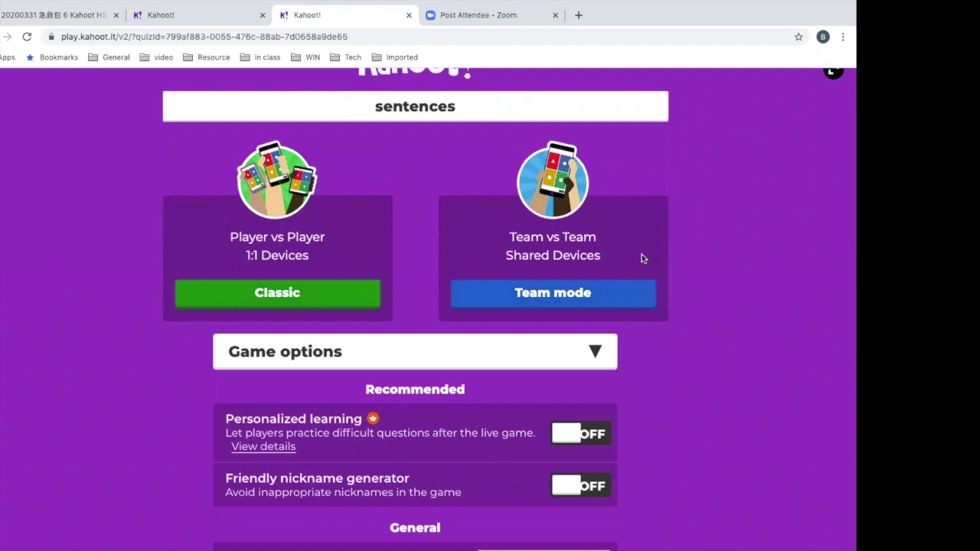
pyautogui.scroll(-1, 642, 259)
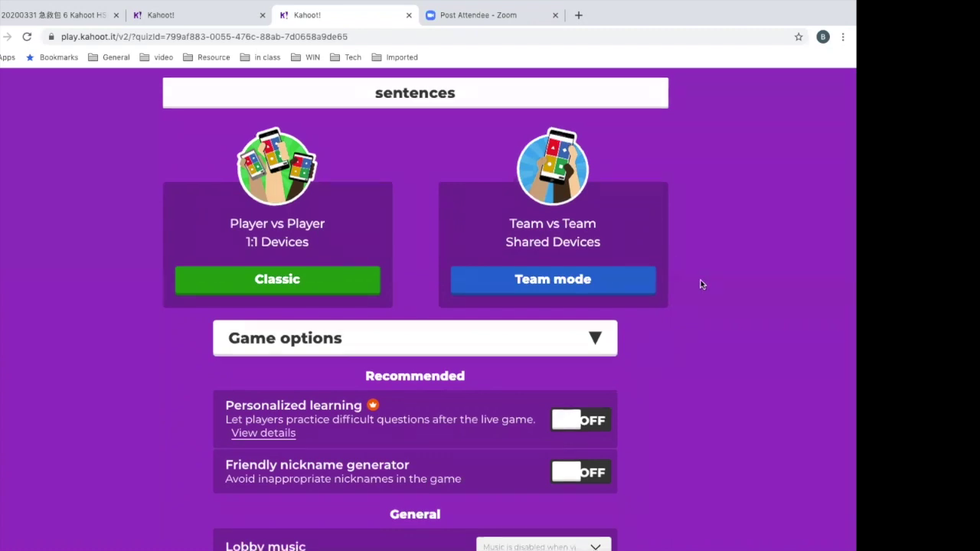
pyautogui.scroll(-1, 700, 284)
pyautogui.scroll(-2, 647, 304)
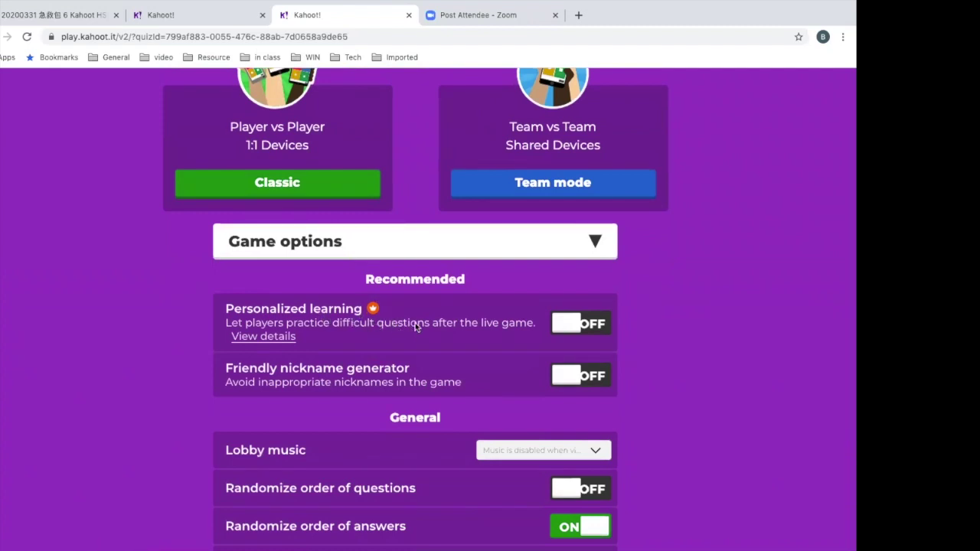
pyautogui.scroll(-1, 415, 323)
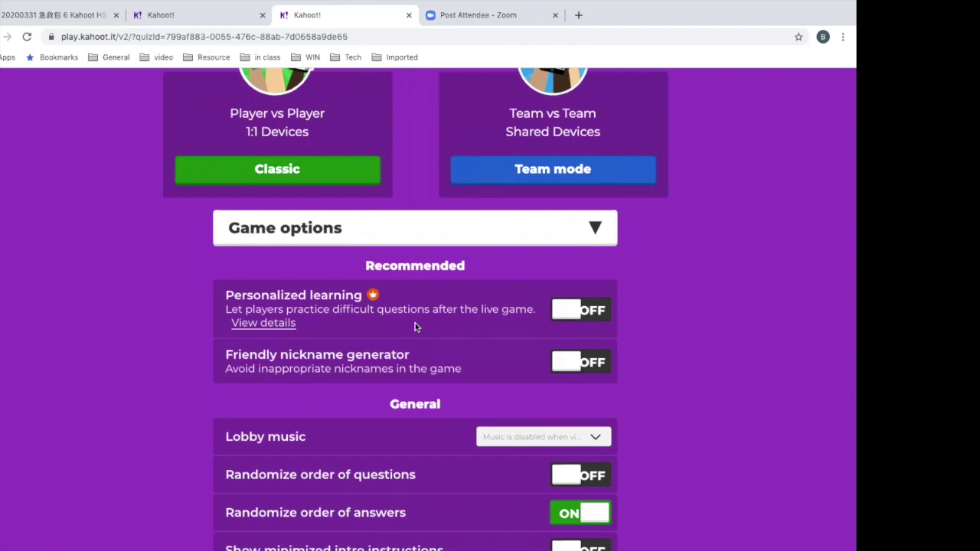
pyautogui.scroll(-1, 415, 323)
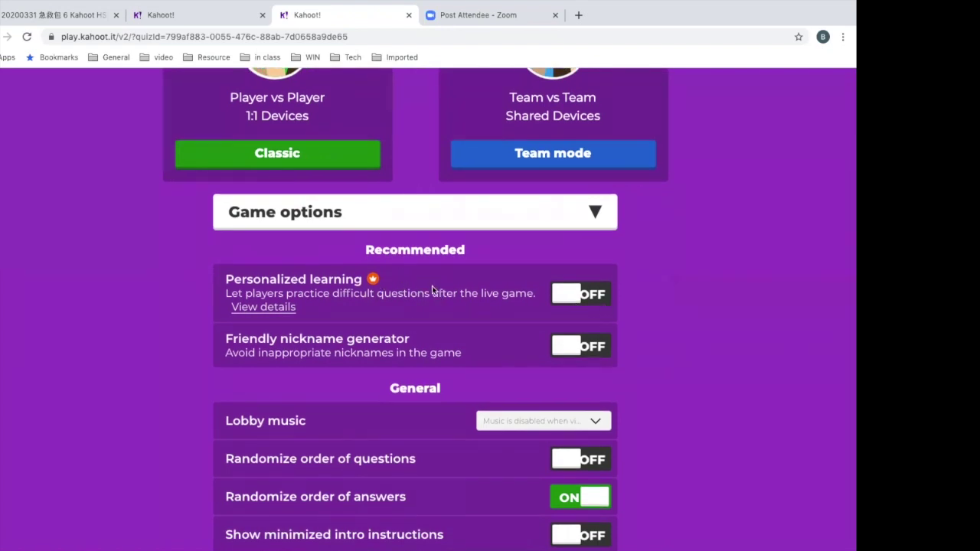
pyautogui.scroll(-1, 481, 315)
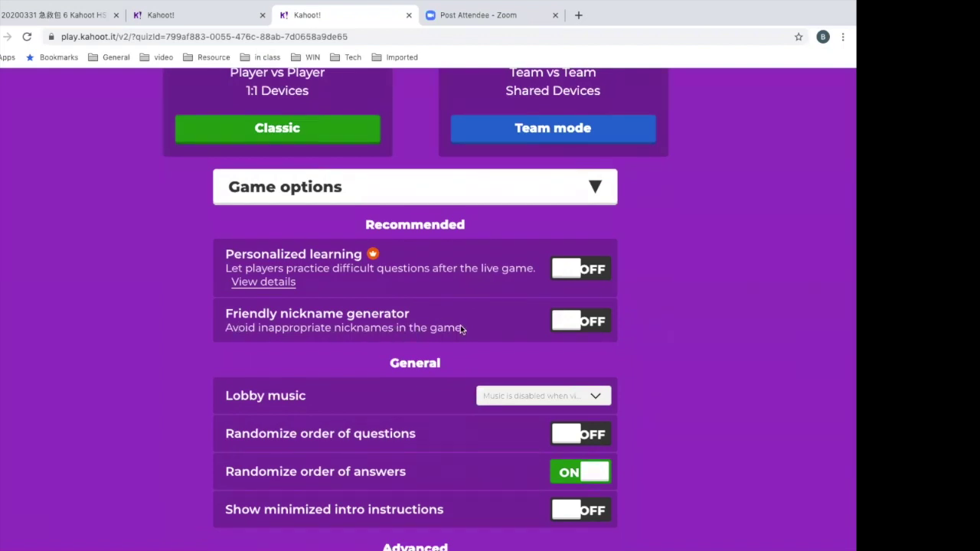
pyautogui.click(596, 327)
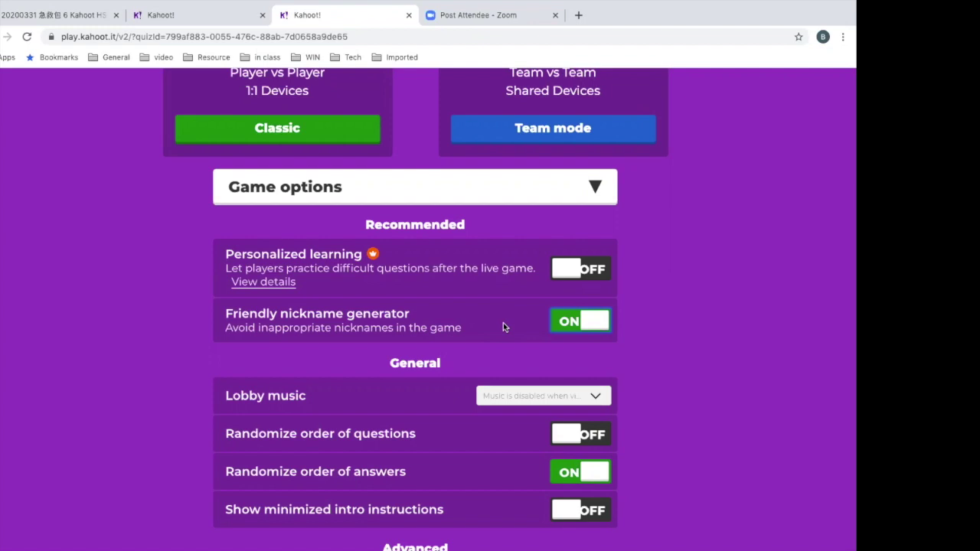
# Review the general and advanced game options, switching 2-Step Join on and back off
pyautogui.scroll(-1, 727, 366)
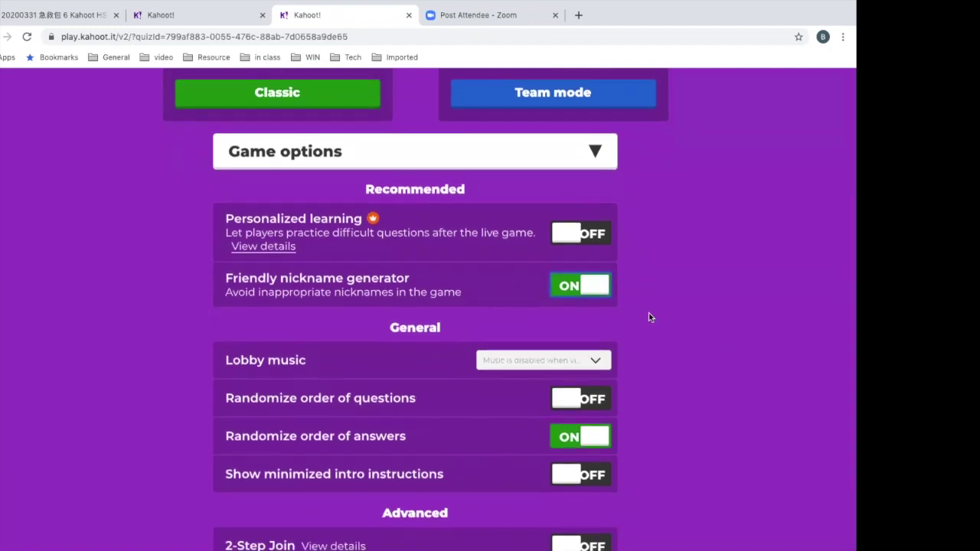
pyautogui.scroll(-1, 649, 317)
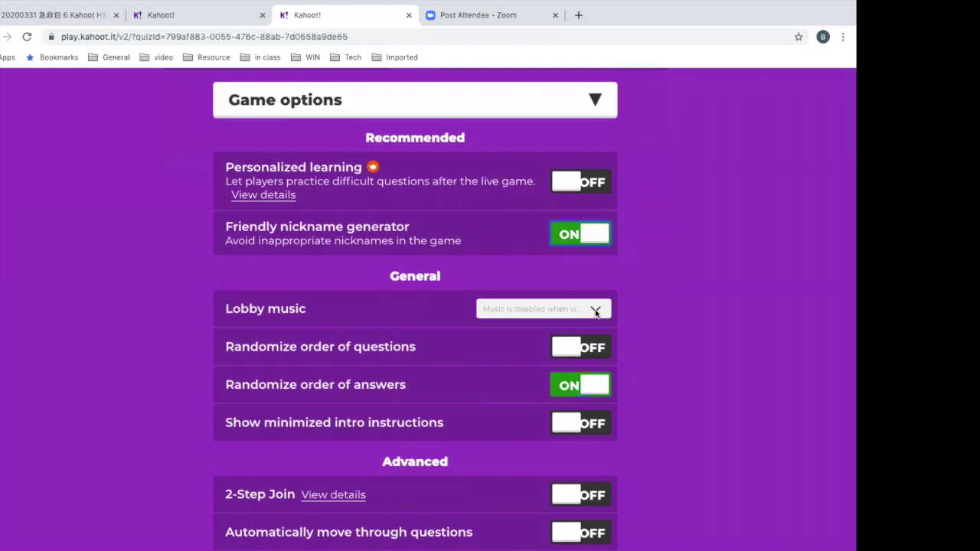
pyautogui.scroll(-1, 638, 308)
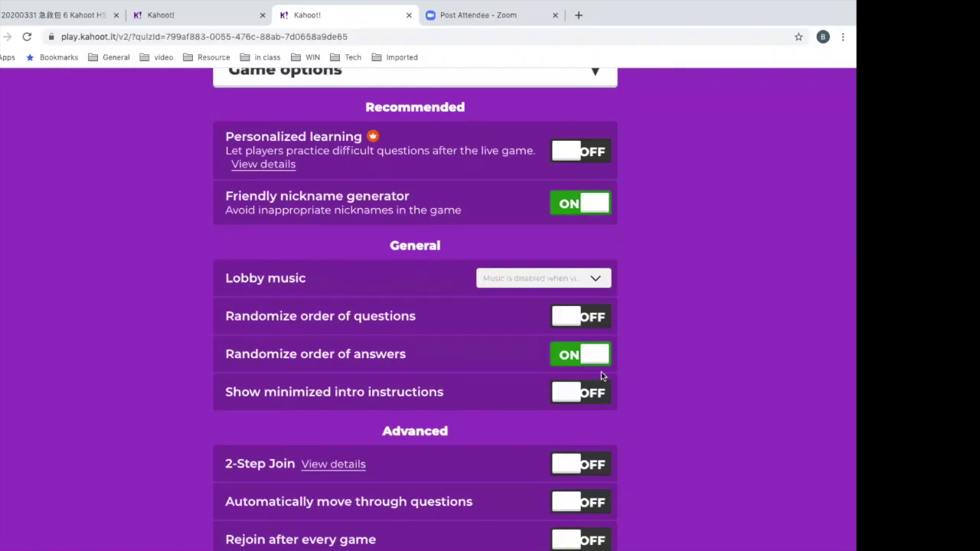
pyautogui.scroll(-1, 655, 369)
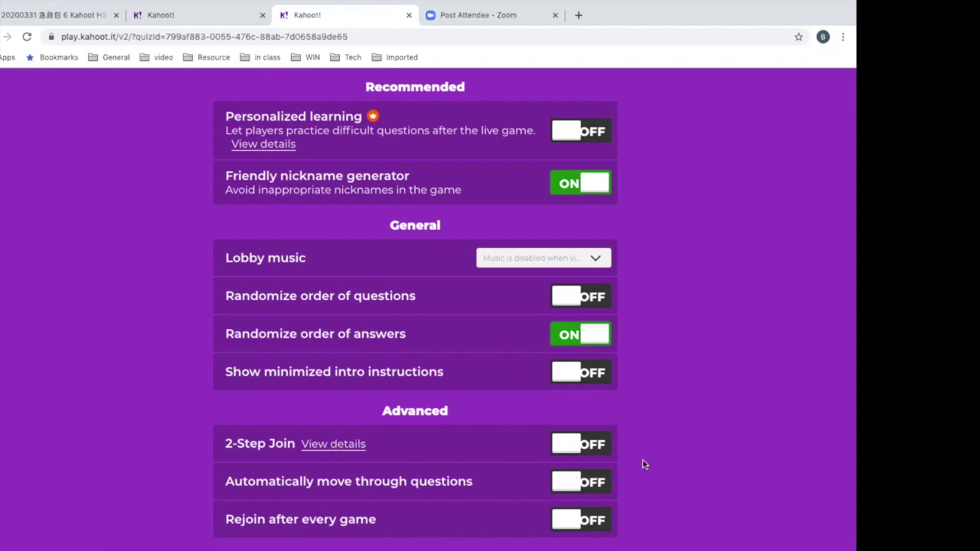
pyautogui.click(599, 451)
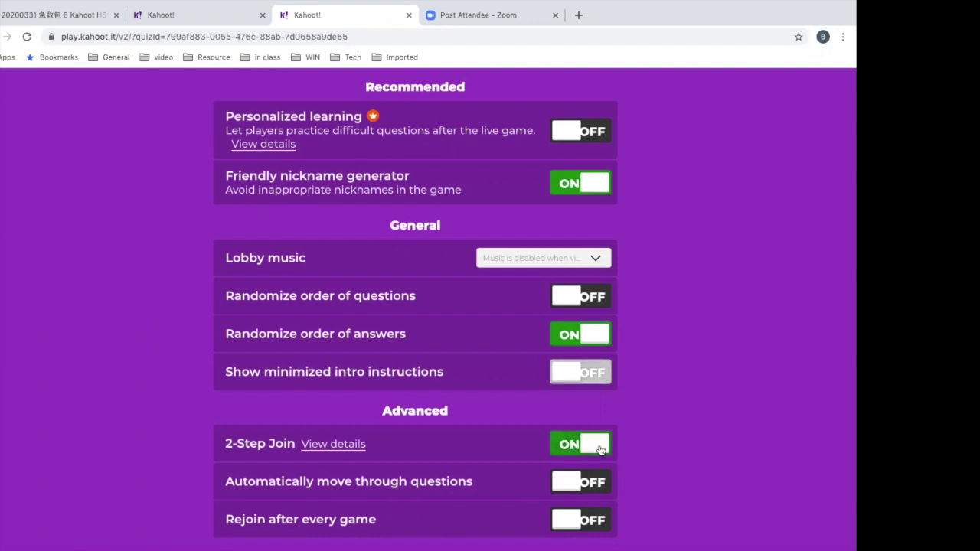
pyautogui.click(581, 445)
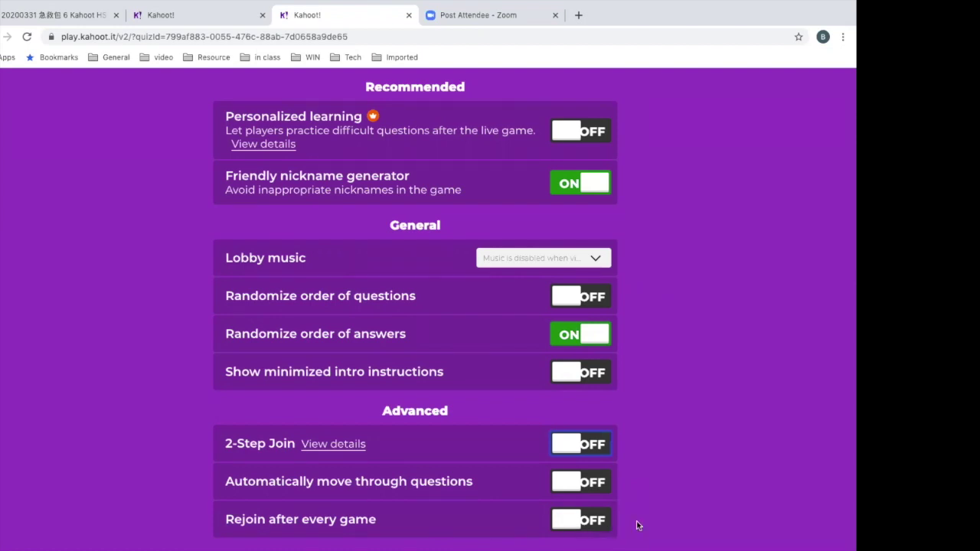
# Start the "sentences" game in Classic Player vs Player mode and raise the sound volume in the lobby
pyautogui.scroll(5, 659, 490)
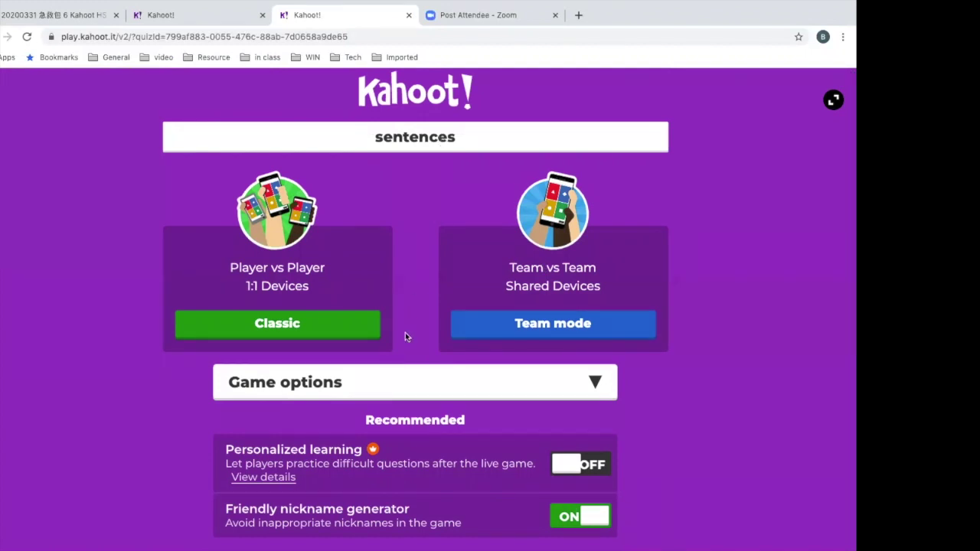
pyautogui.click(342, 325)
pyautogui.click(340, 326)
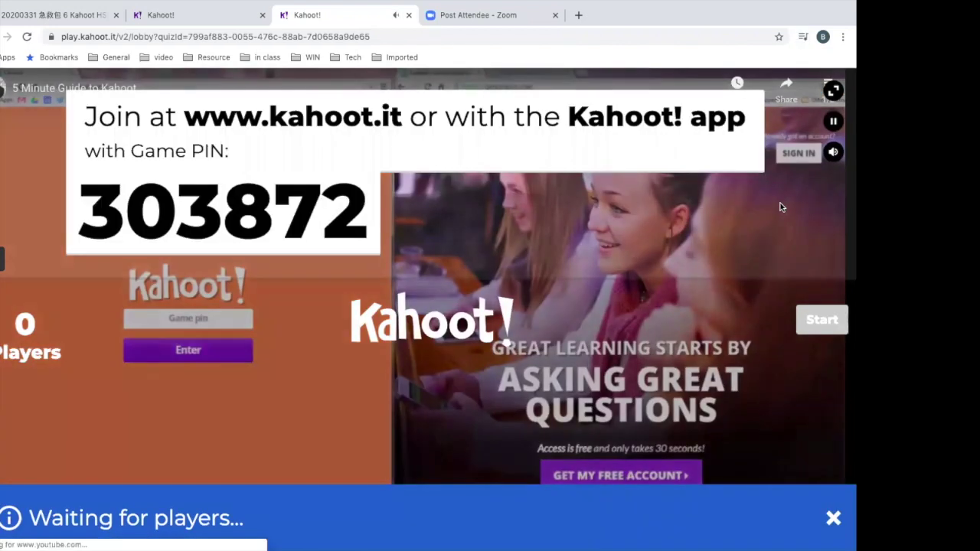
pyautogui.press('XF86AudioRaiseVolume')
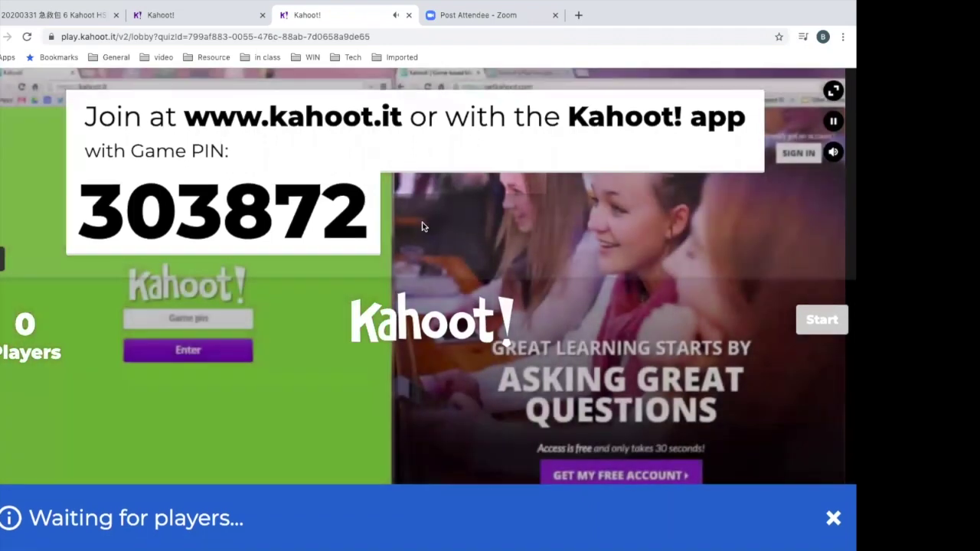
pyautogui.click(223, 19)
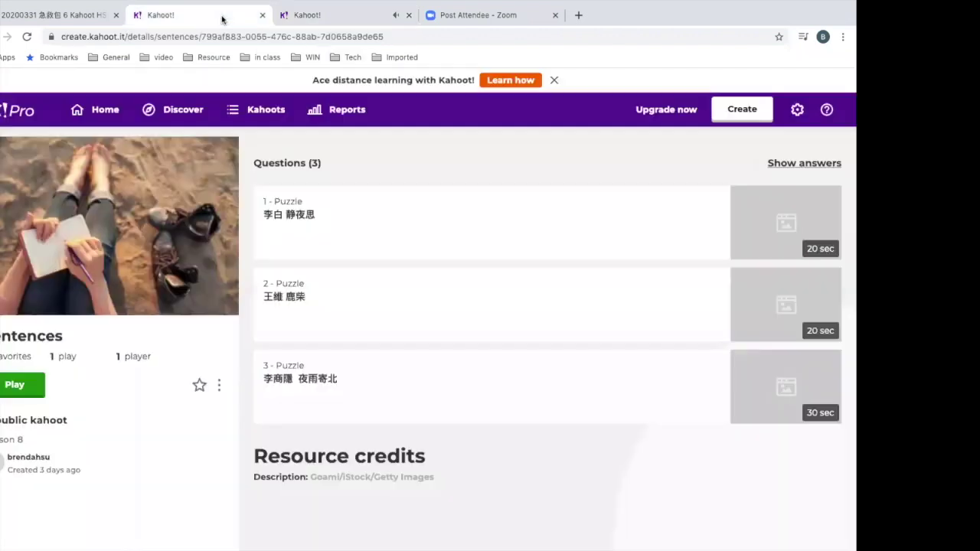
pyautogui.click(394, 26)
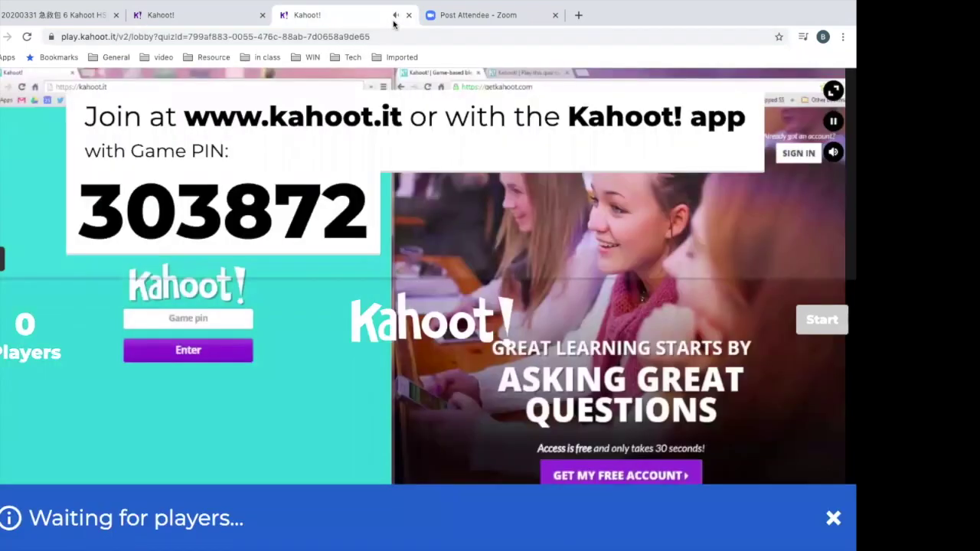
pyautogui.click(193, 22)
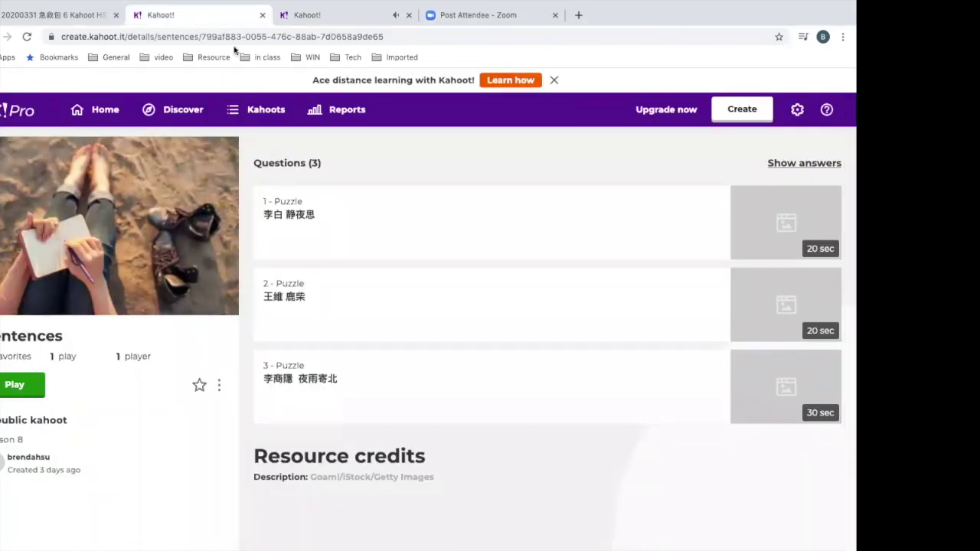
pyautogui.moveTo(739, 6)
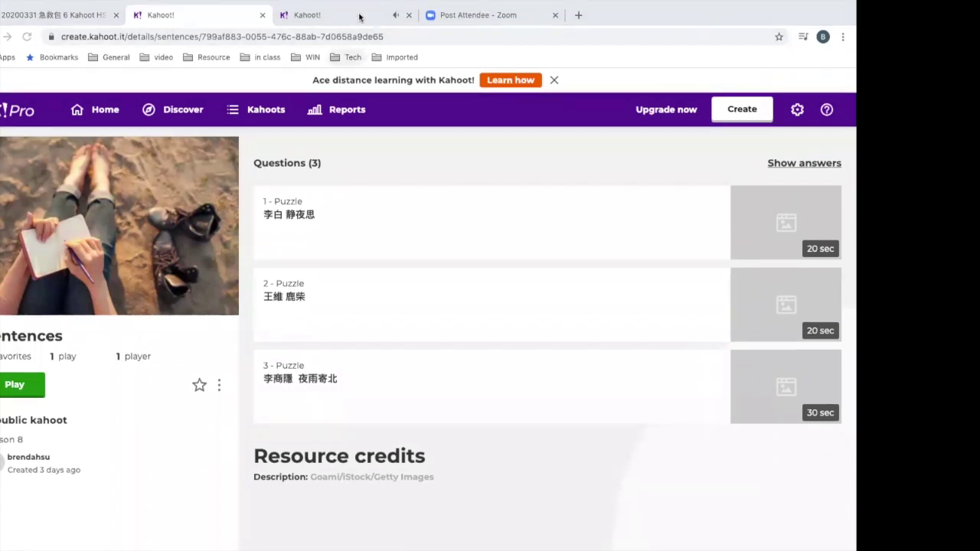
pyautogui.click(359, 17)
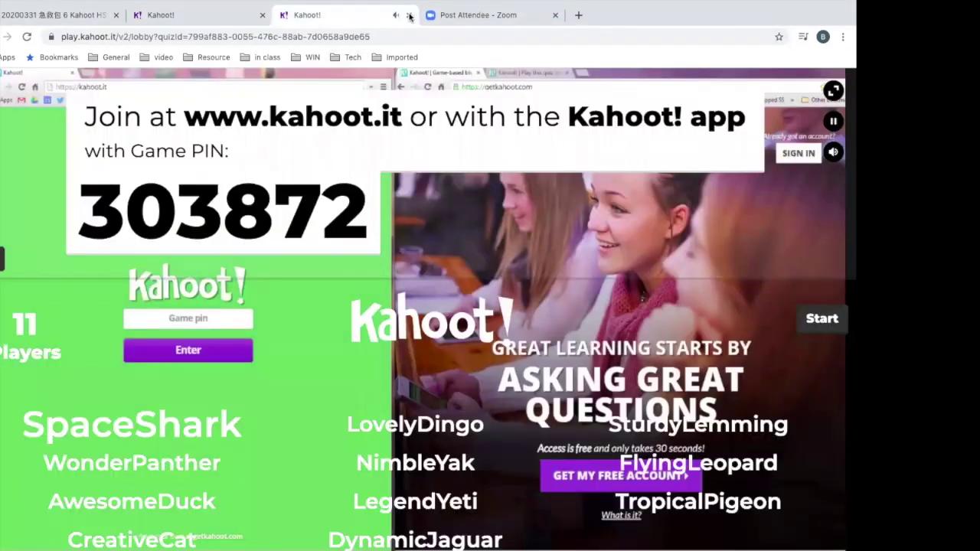
# Close the live lobby of the "sentences" game and confirm leaving the site
pyautogui.click(408, 15)
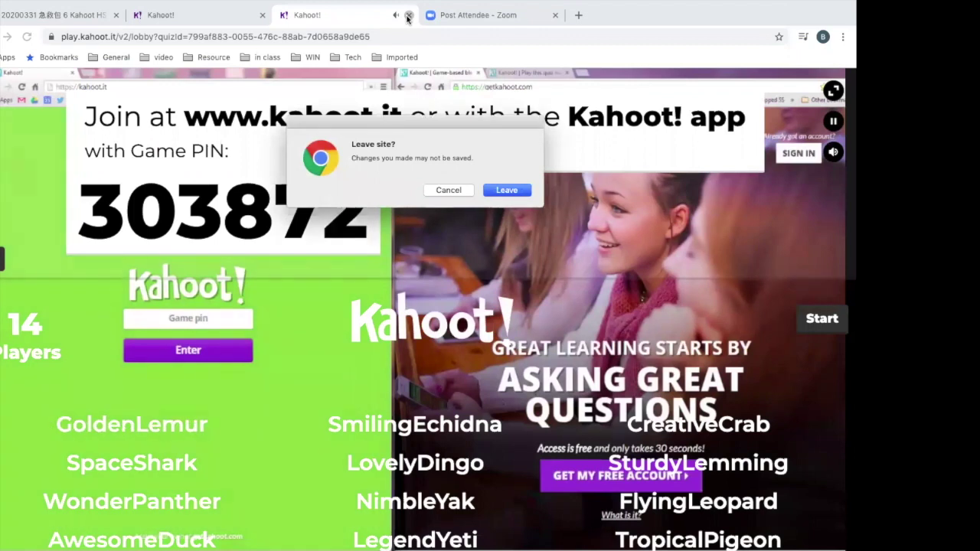
pyautogui.click(207, 17)
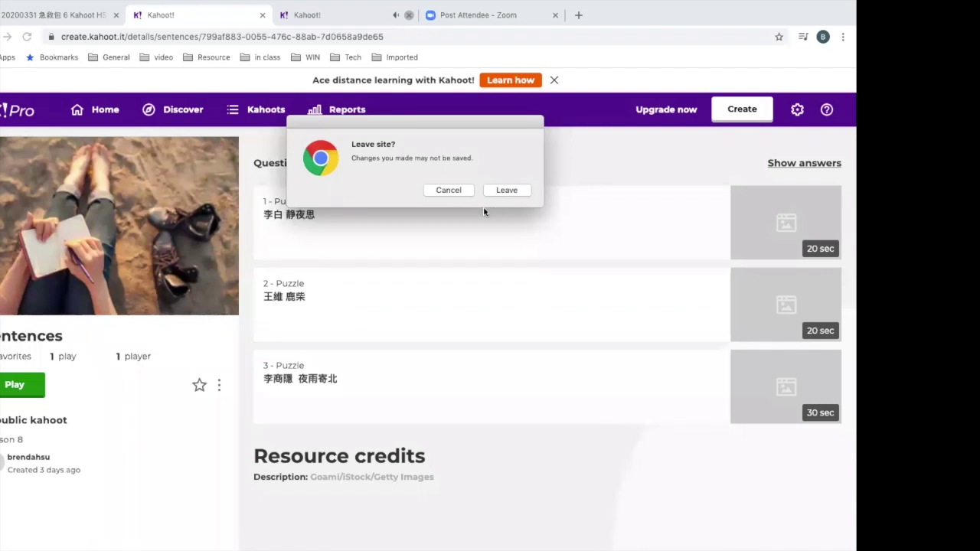
pyautogui.click(455, 195)
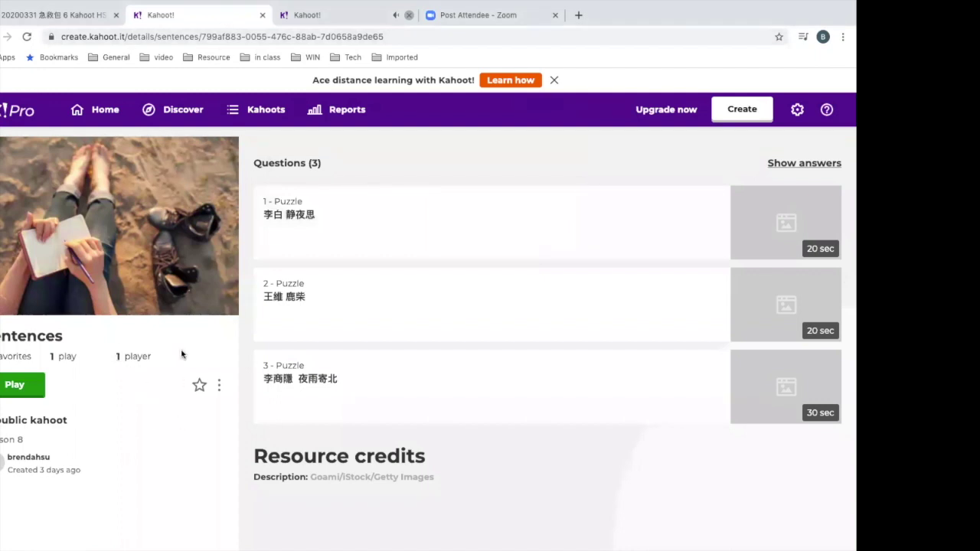
pyautogui.click(321, 15)
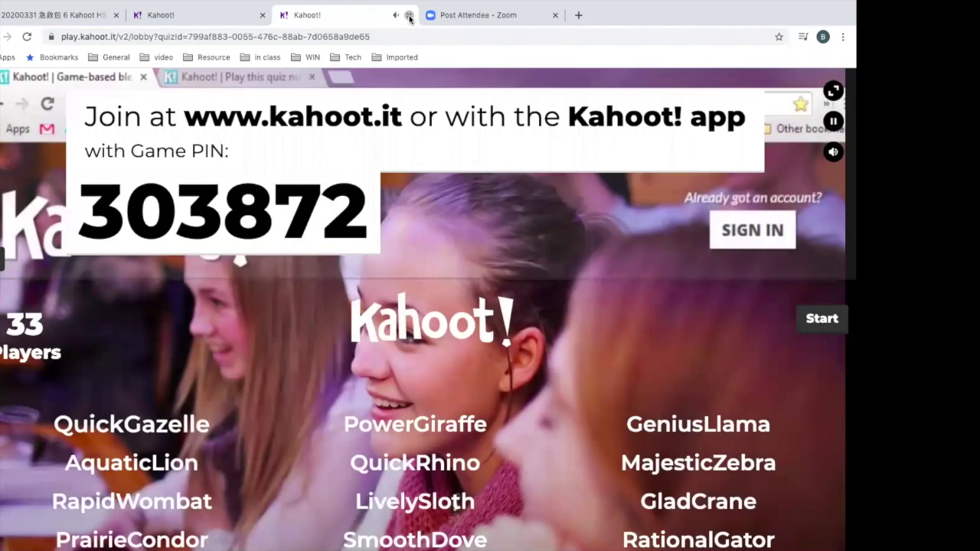
pyautogui.click(409, 15)
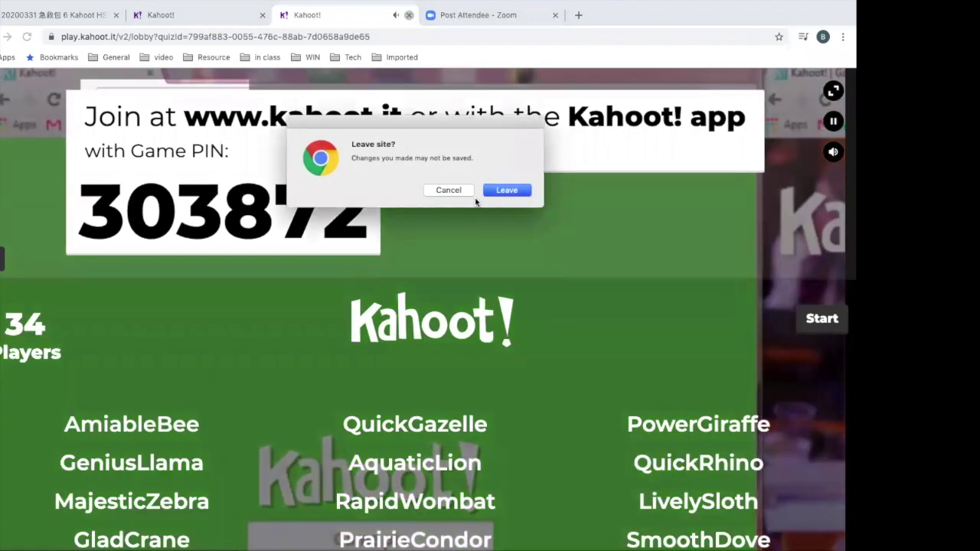
pyautogui.click(507, 190)
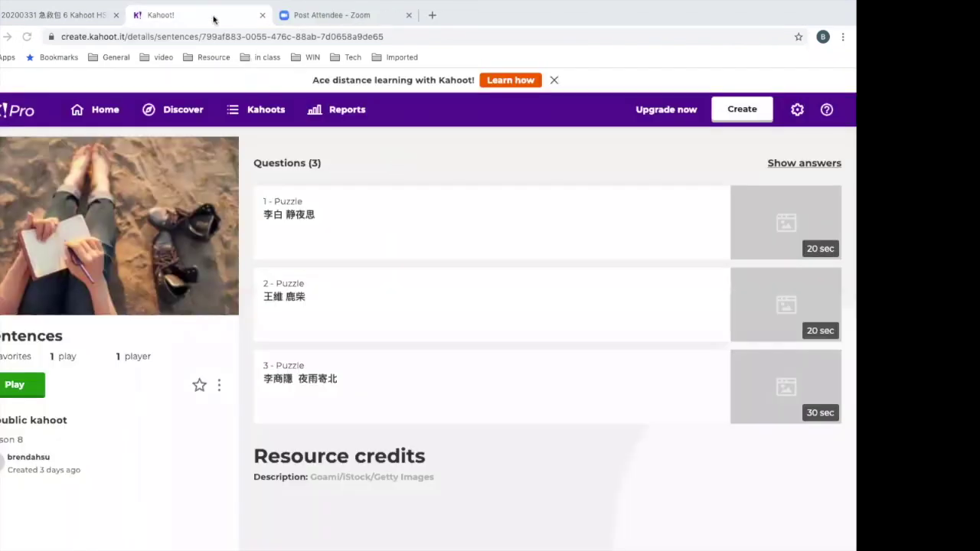
# Relaunch the "sentences" kahoot as a live Classic game after reviewing its game options, and leave the lobby
pyautogui.click(35, 388)
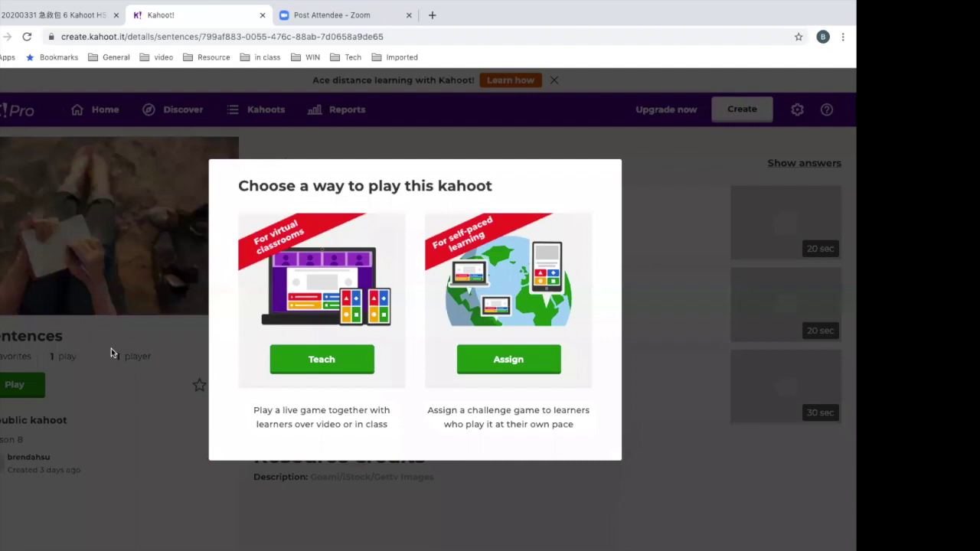
pyautogui.click(347, 364)
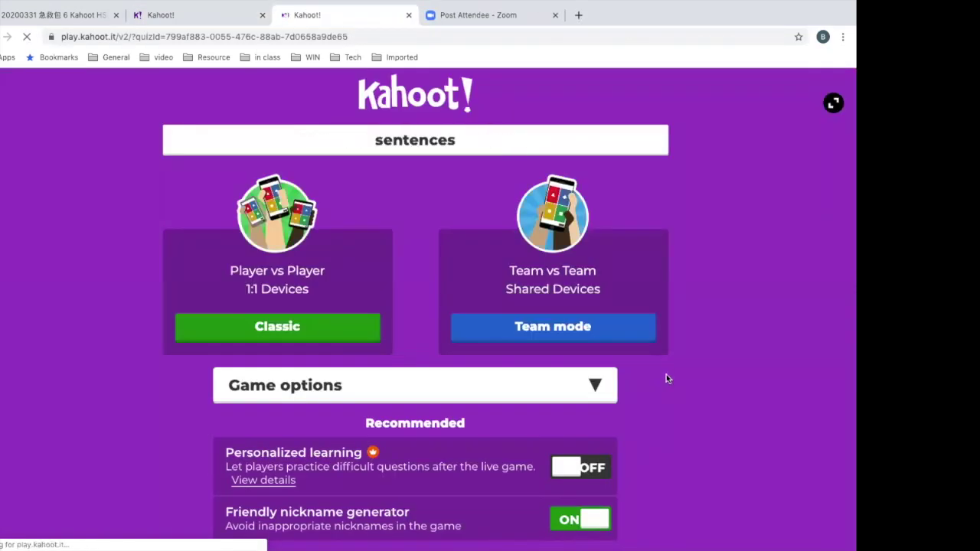
pyautogui.scroll(-4, 396, 299)
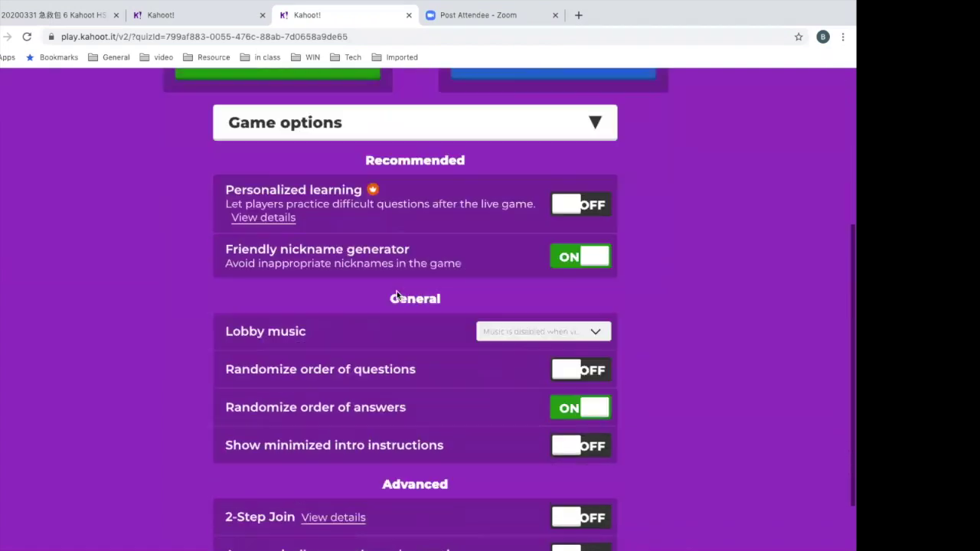
pyautogui.scroll(-1, 397, 295)
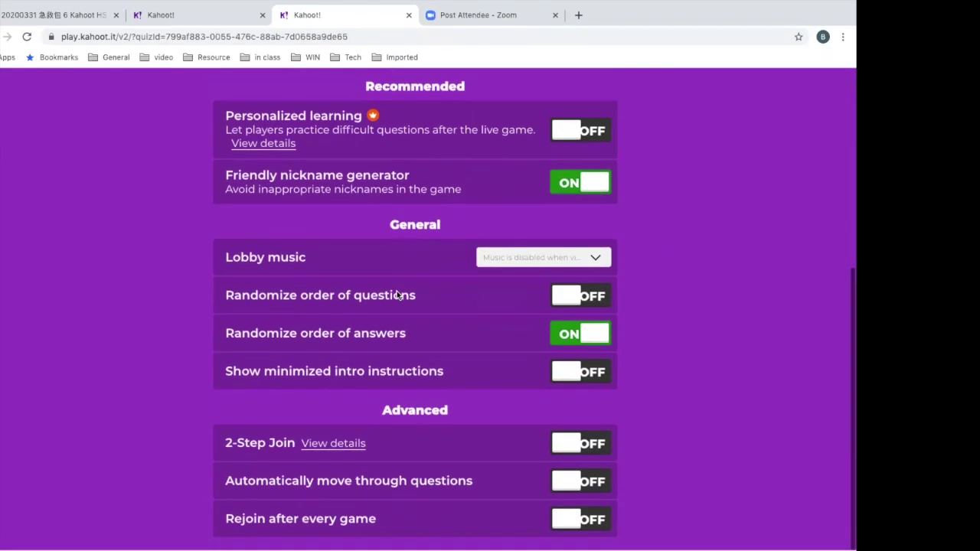
pyautogui.scroll(1, 397, 295)
pyautogui.scroll(-1, 399, 298)
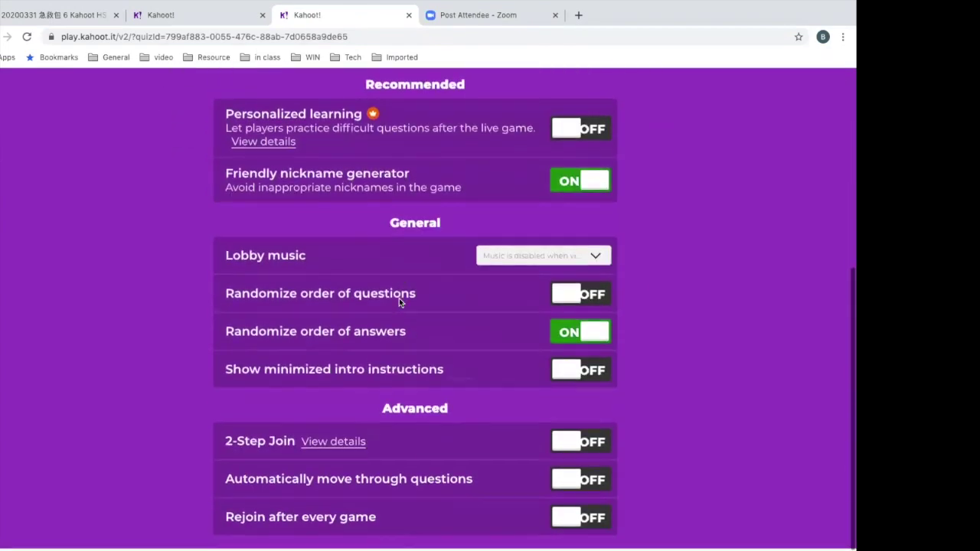
pyautogui.scroll(4, 399, 298)
pyautogui.click(319, 289)
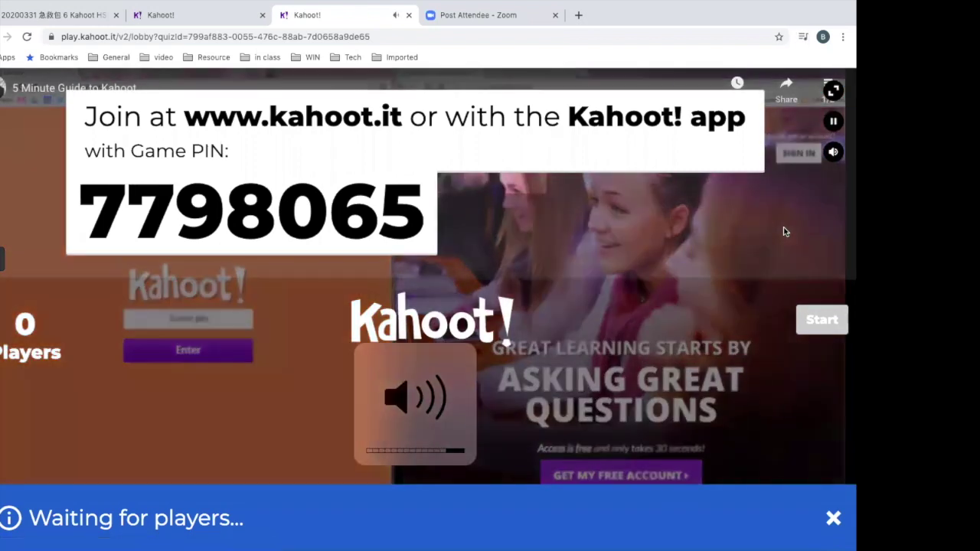
pyautogui.click(409, 15)
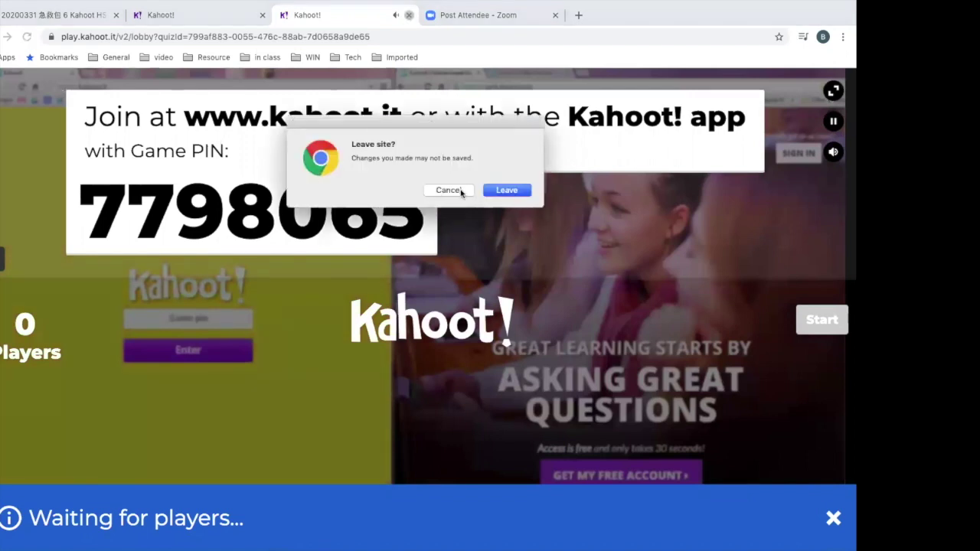
pyautogui.click(497, 189)
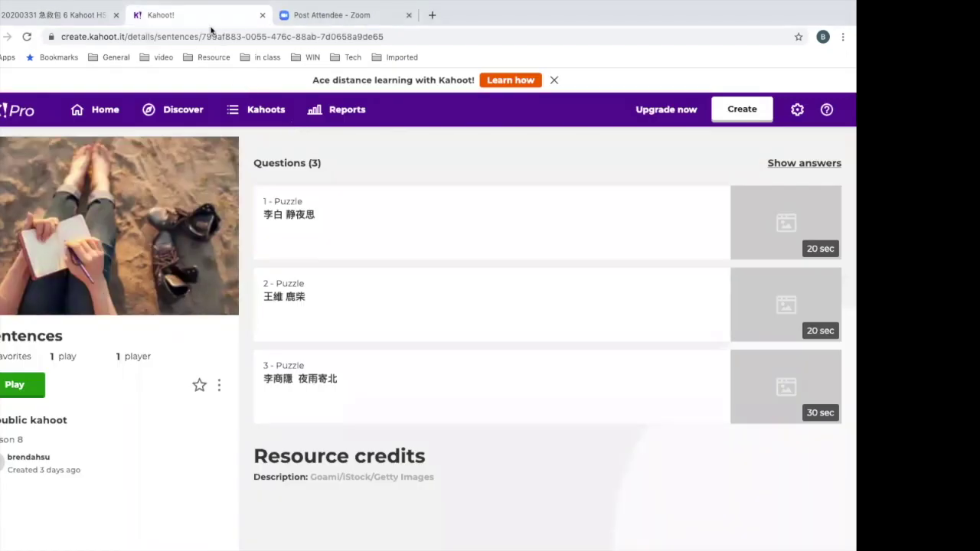
# Start the "sentences" live game once more in Classic Player vs Player mode and close its lobby
pyautogui.click(27, 388)
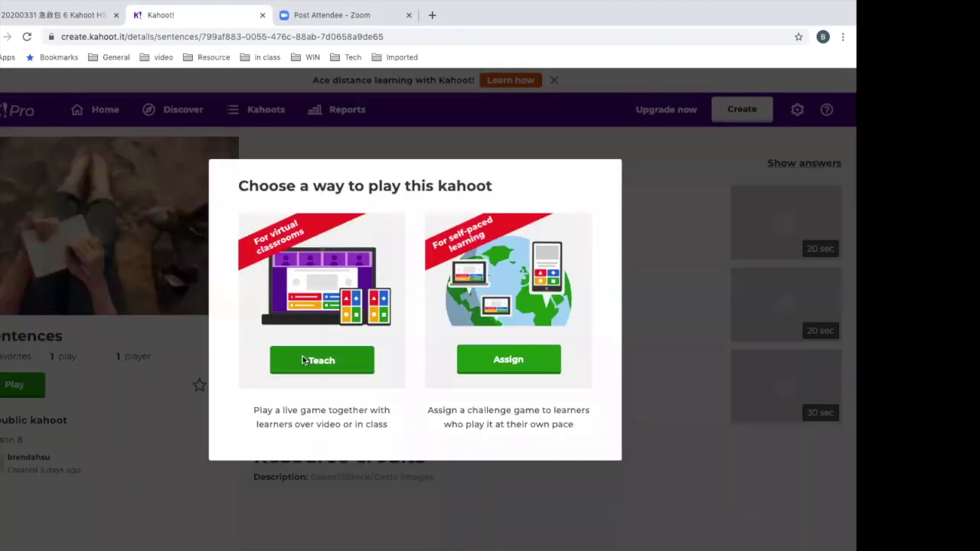
pyautogui.click(304, 361)
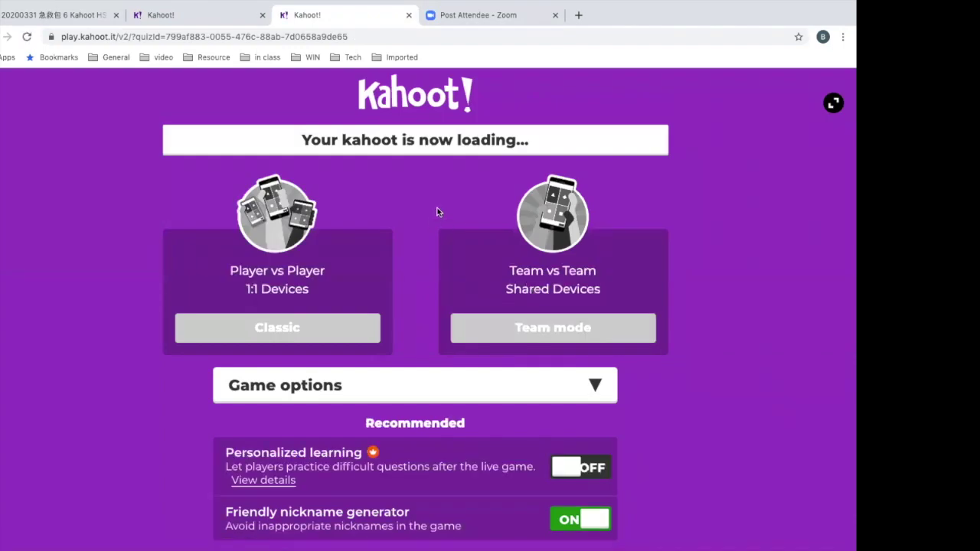
pyautogui.click(310, 328)
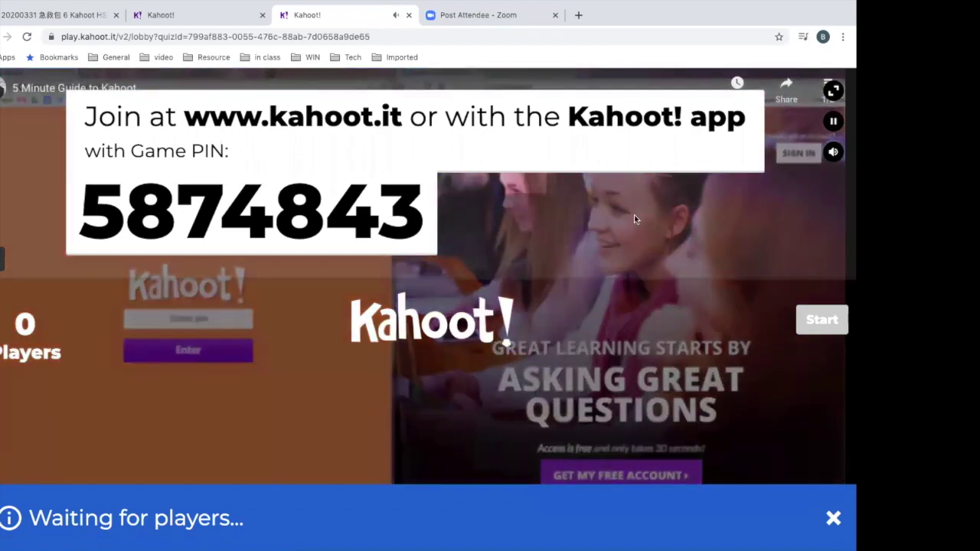
pyautogui.click(409, 14)
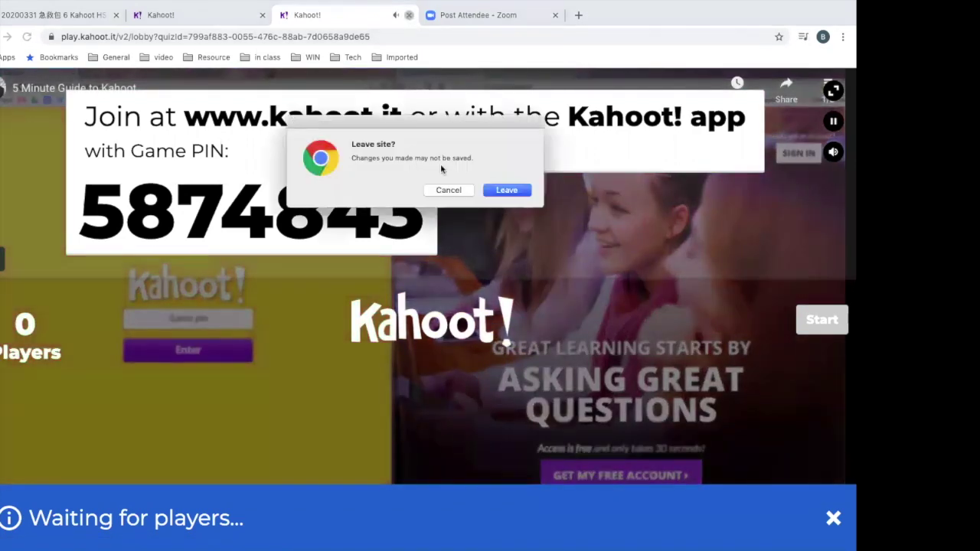
pyautogui.click(521, 195)
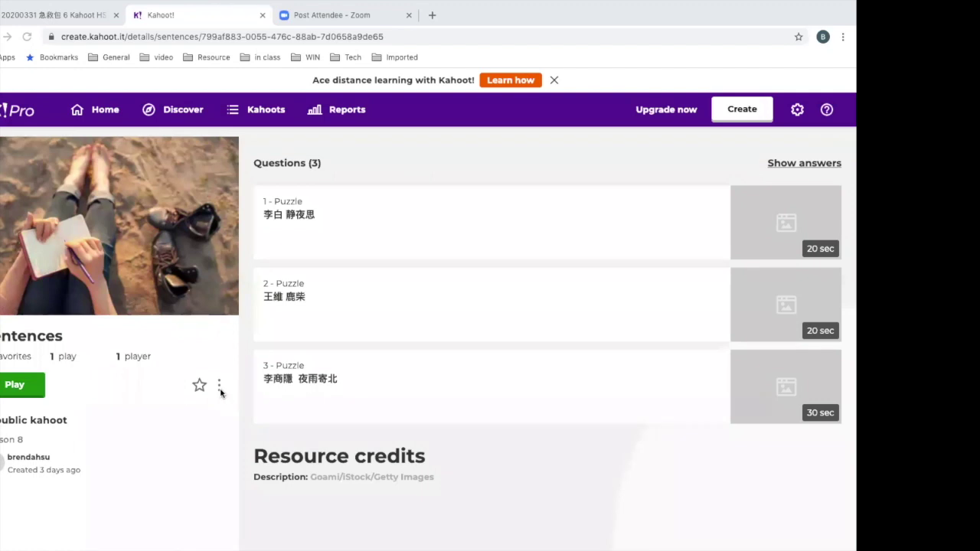
# Expand puzzle questions 1 and 2 of the "sentences" kahoot to examine their answer lines
pyautogui.click(345, 223)
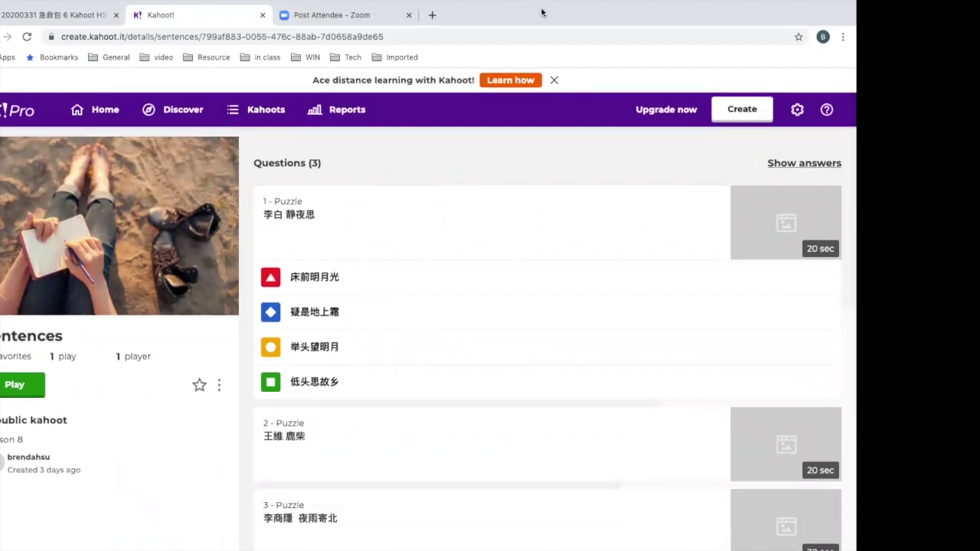
pyautogui.scroll(-2, 429, 320)
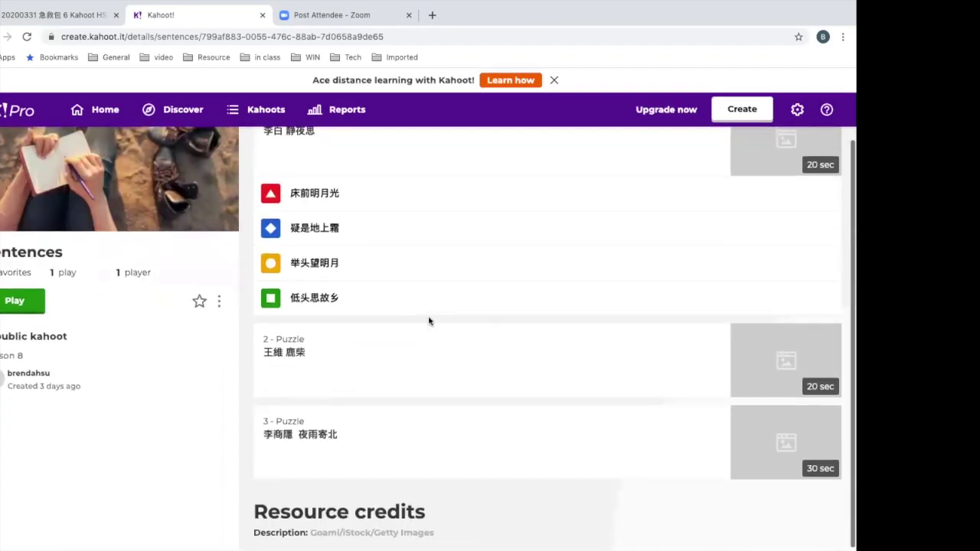
pyautogui.click(401, 347)
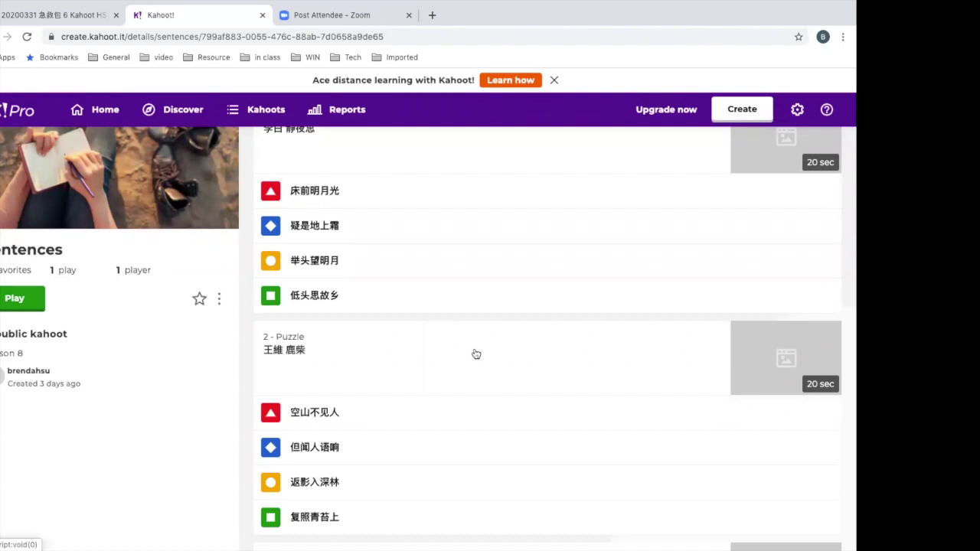
pyautogui.scroll(-1, 486, 365)
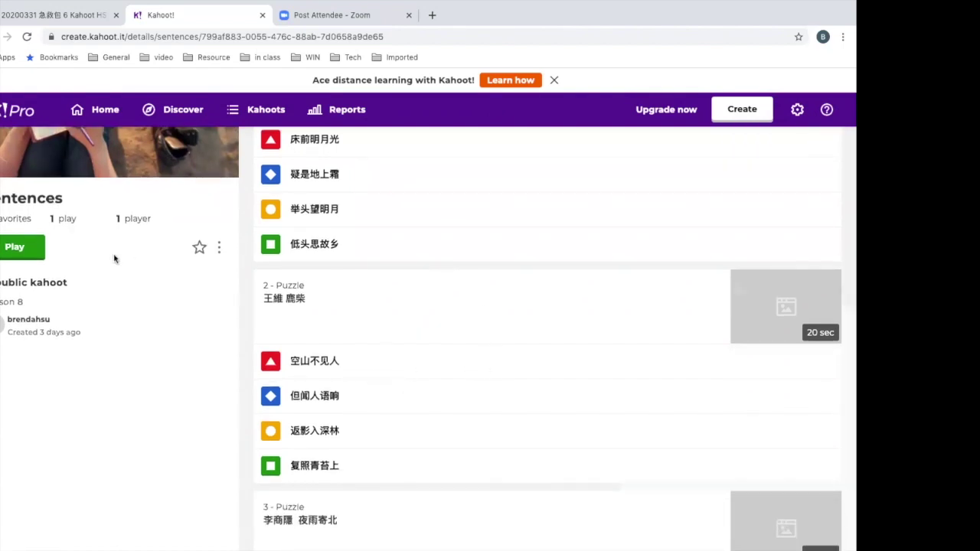
pyautogui.scroll(1, 117, 257)
pyautogui.scroll(1, 118, 257)
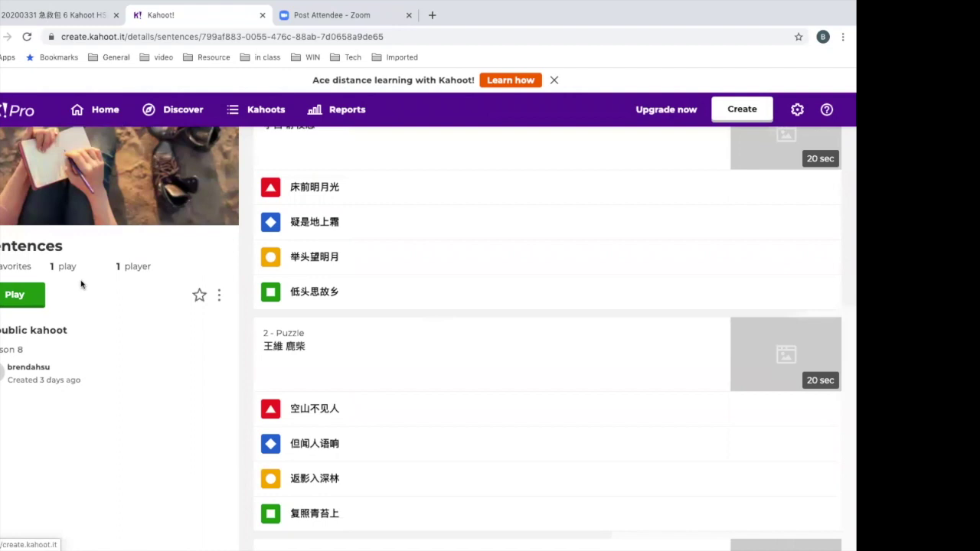
# Open the "G7 Unit 2 sentences" kahoot from the My Kahoots library
pyautogui.click(106, 111)
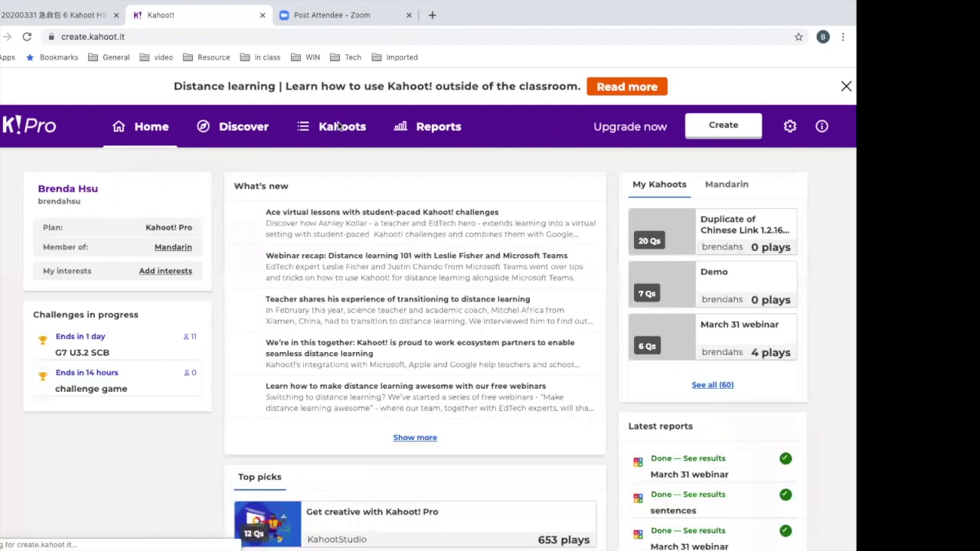
pyautogui.click(348, 130)
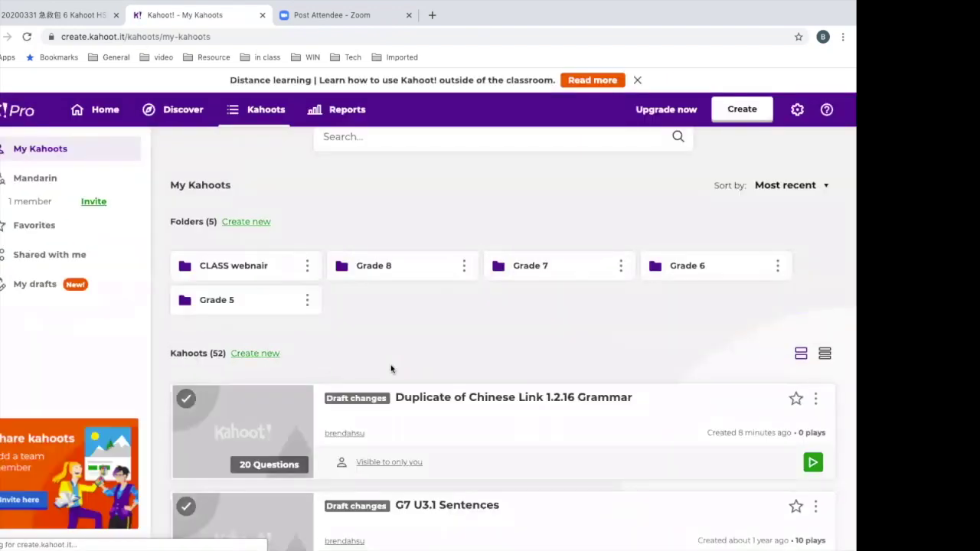
pyautogui.scroll(-2, 394, 367)
pyautogui.scroll(-2, 394, 368)
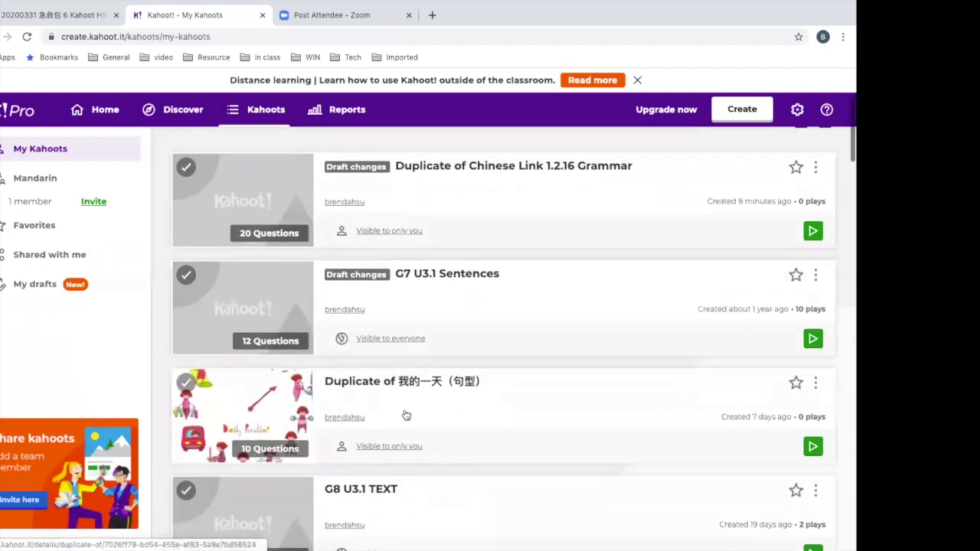
pyautogui.scroll(-5, 405, 412)
pyautogui.scroll(-1, 404, 415)
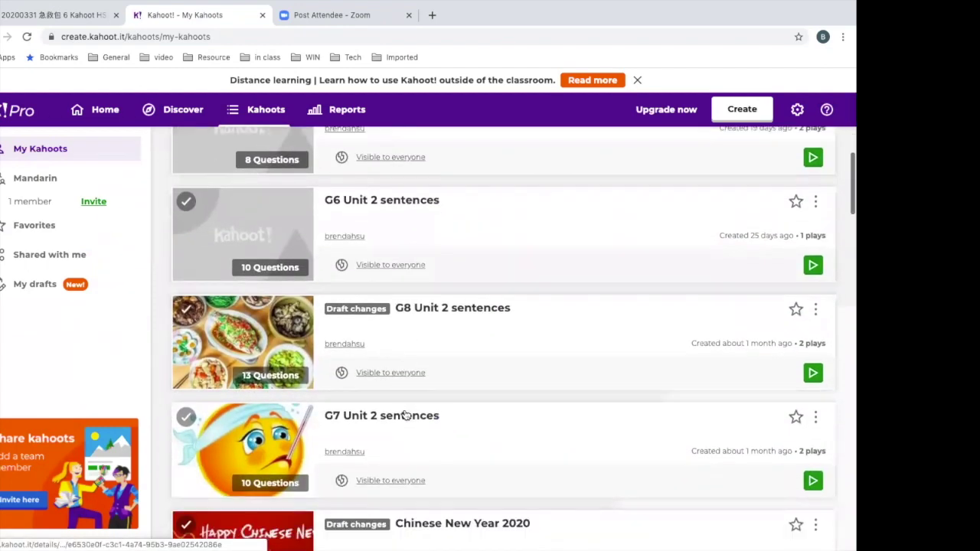
pyautogui.click(429, 415)
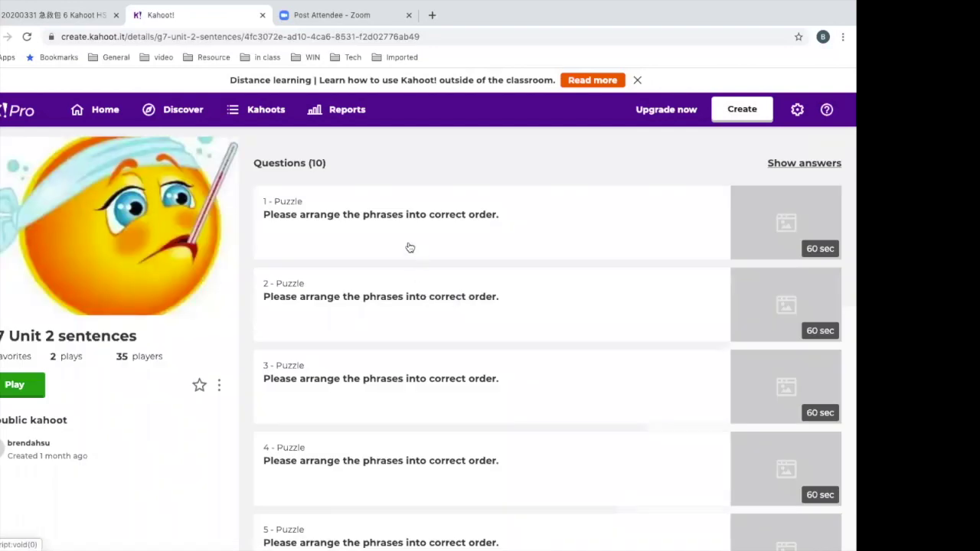
# Expand puzzle question 1 of the "G7 Unit 2 sentences" kahoot to examine the order of its phrases
pyautogui.click(219, 387)
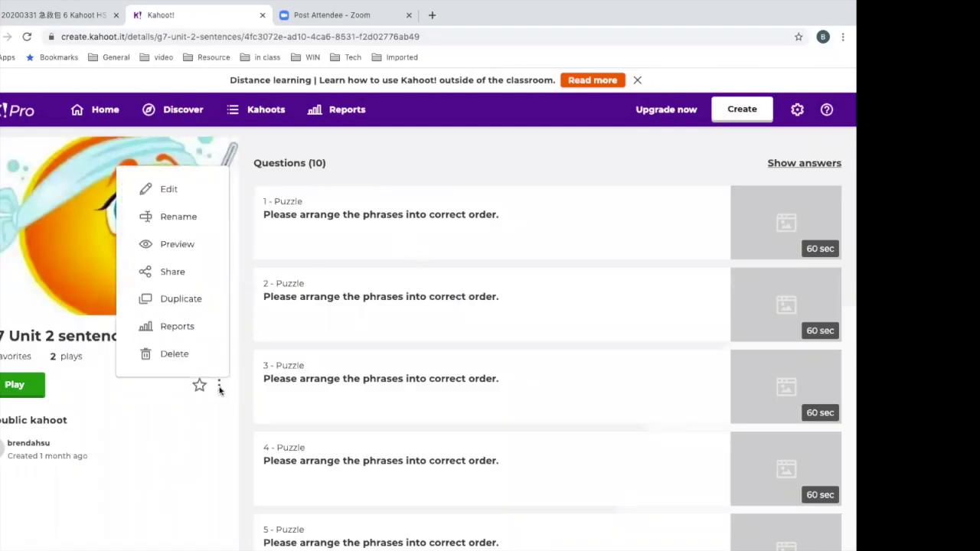
pyautogui.click(398, 210)
pyautogui.scroll(-1, 451, 296)
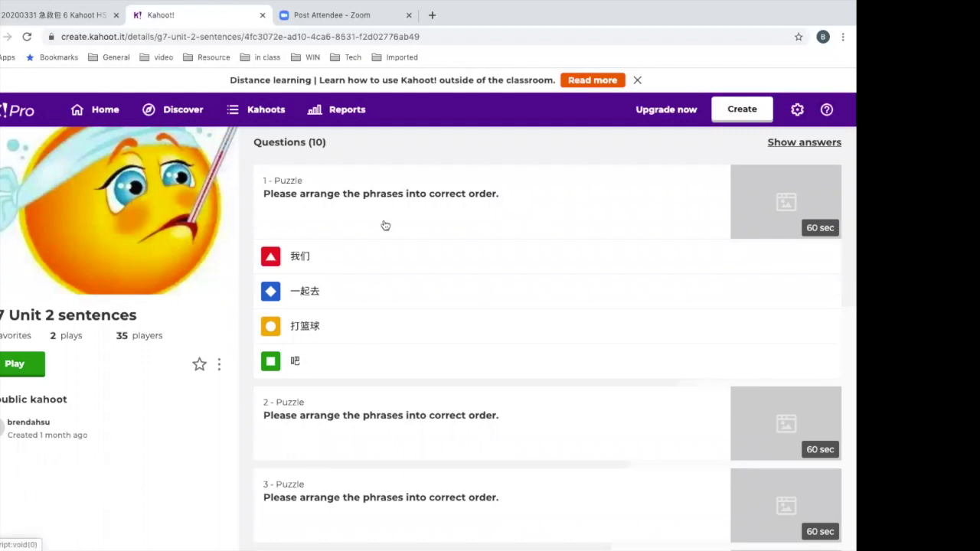
pyautogui.scroll(1, 385, 225)
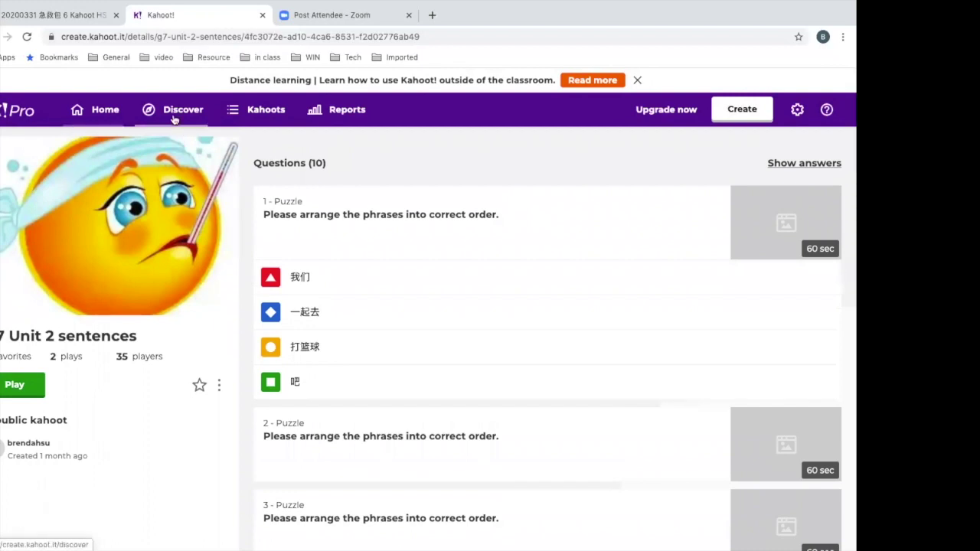
# Return to My Kahoots and look into the "Grade 5" folder
pyautogui.click(268, 114)
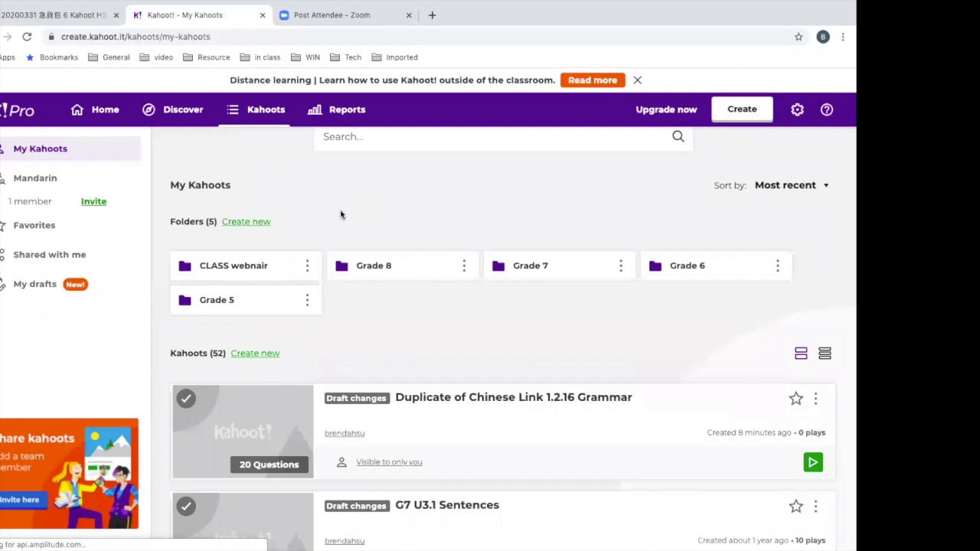
pyautogui.click(264, 310)
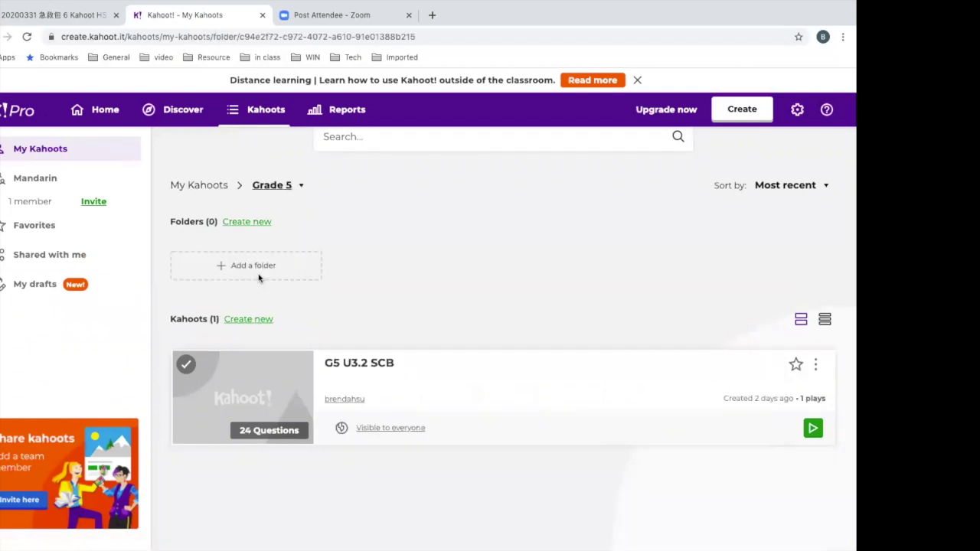
pyautogui.click(258, 276)
pyautogui.click(385, 358)
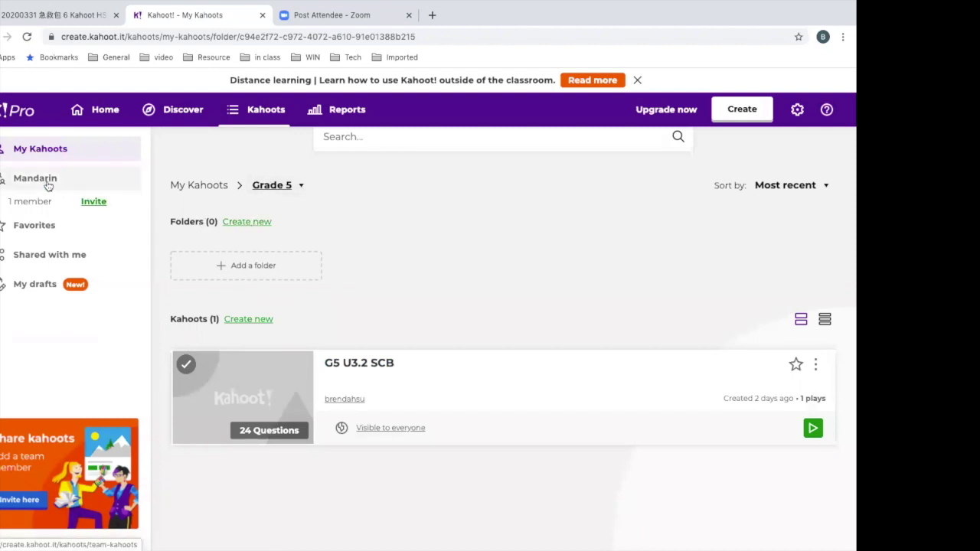
# Open the "Demo" kahoot from the "CLASS webnair" folder for editing
pyautogui.click(42, 151)
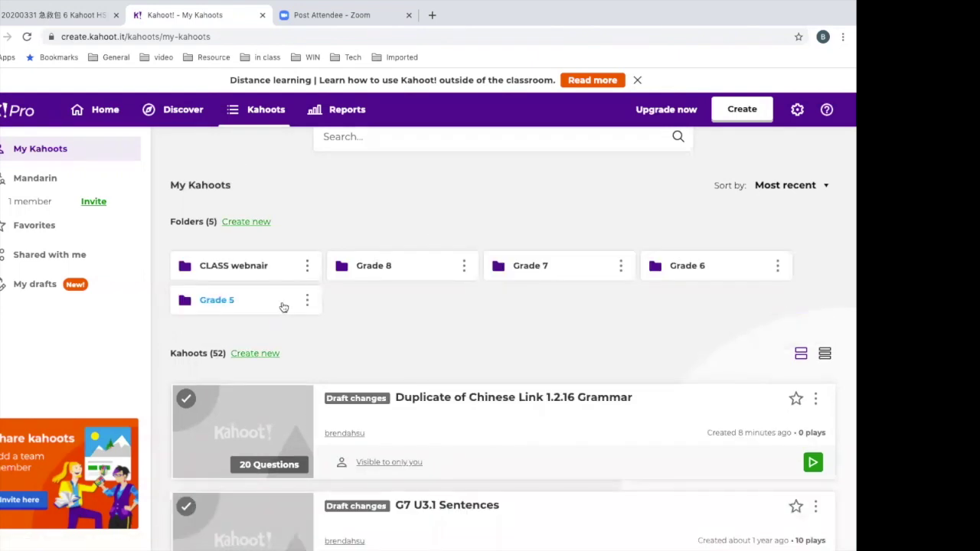
pyautogui.click(274, 279)
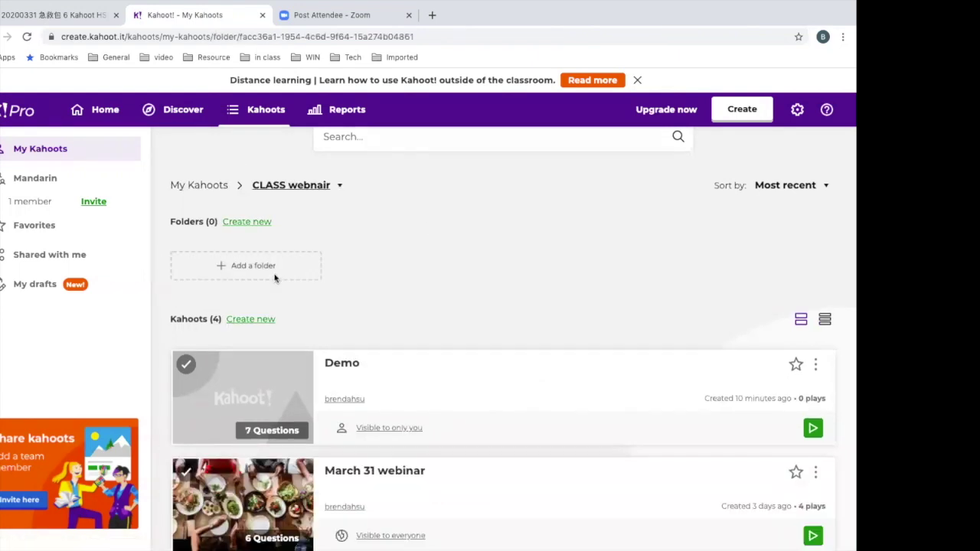
pyautogui.click(359, 371)
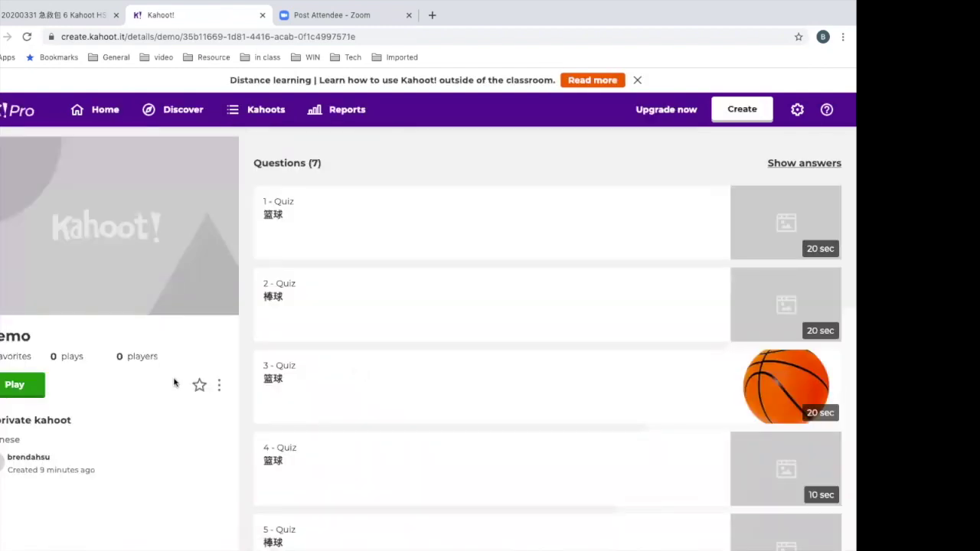
pyautogui.click(220, 386)
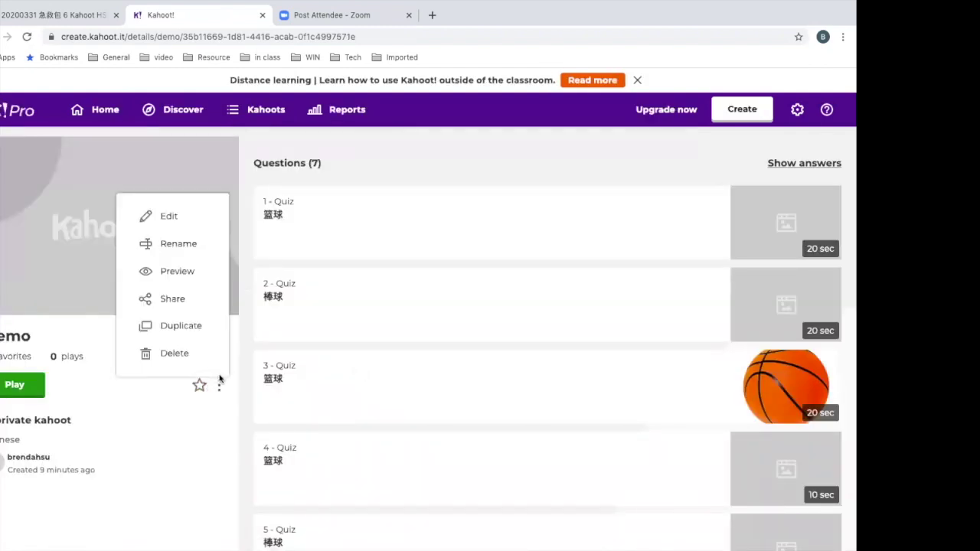
pyautogui.click(180, 222)
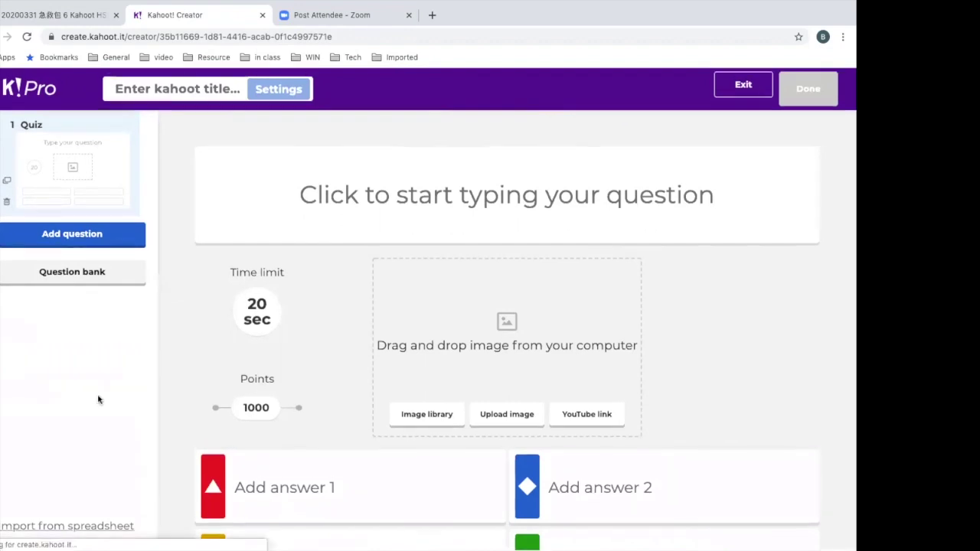
# Add a Puzzle question after question 7 of the "Demo" kahoot
pyautogui.scroll(-5, 113, 365)
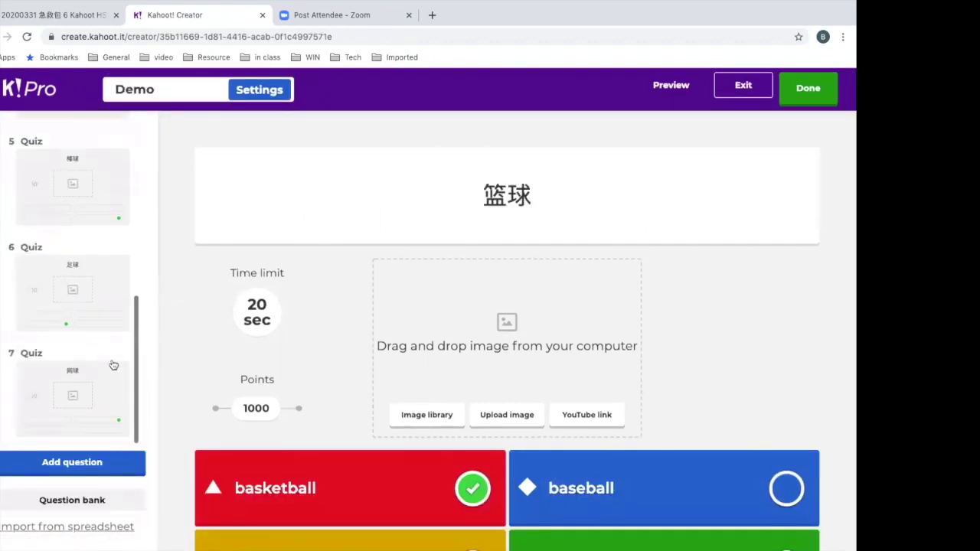
pyautogui.click(107, 463)
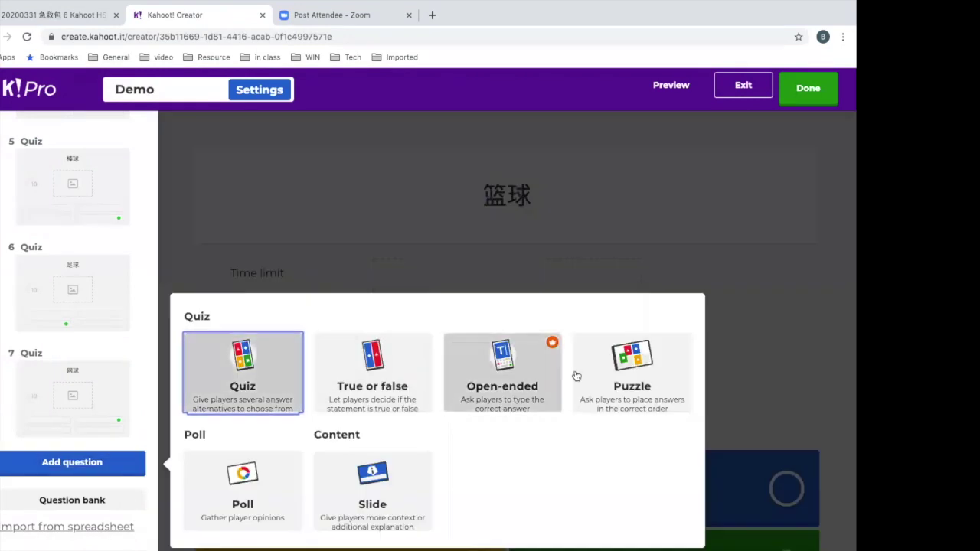
pyautogui.click(637, 381)
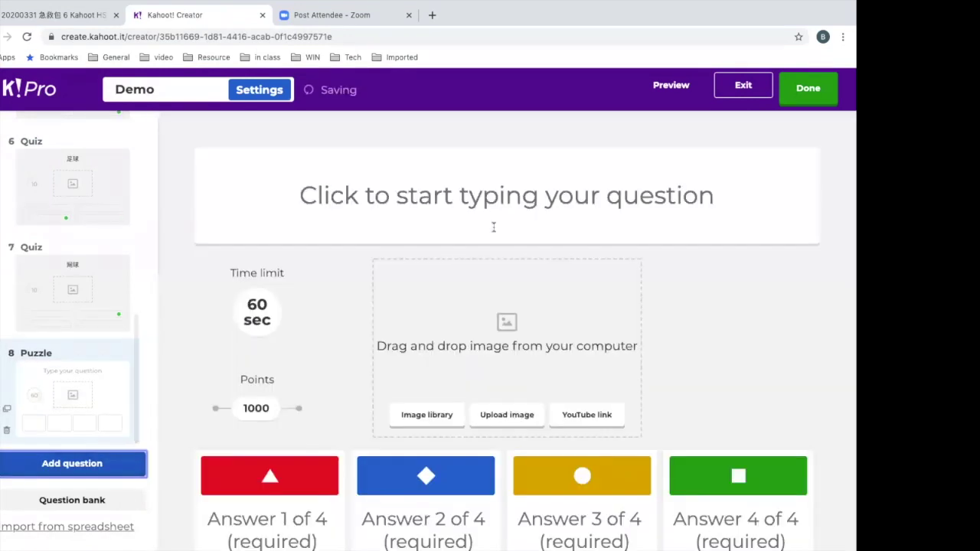
# Enter "Please arrange in correct order" as the question text of the new puzzle
pyautogui.click(487, 190)
pyautogui.write('Pke')
pyautogui.press('BackSpace')
pyautogui.press('BackSpace')
pyautogui.write('lease arrange in correcto rd')
pyautogui.press('BackSpace')
pyautogui.press('BackSpace')
pyautogui.press('BackSpace')
pyautogui.press('BackSpace')
pyautogui.write('order')
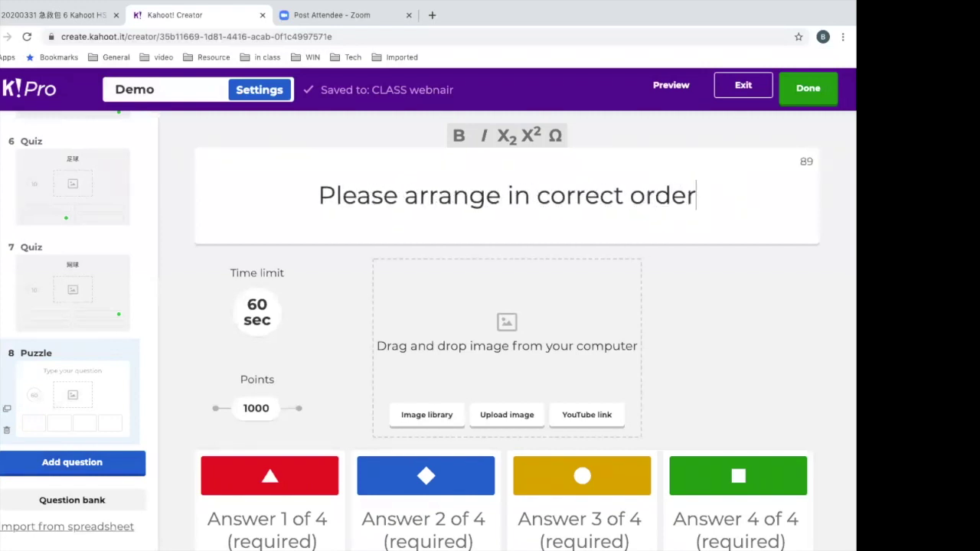
# Switch the input source to Pinyin - Simplified and enter 你喜欢 as the puzzle's first answer
pyautogui.scroll(-2, 271, 477)
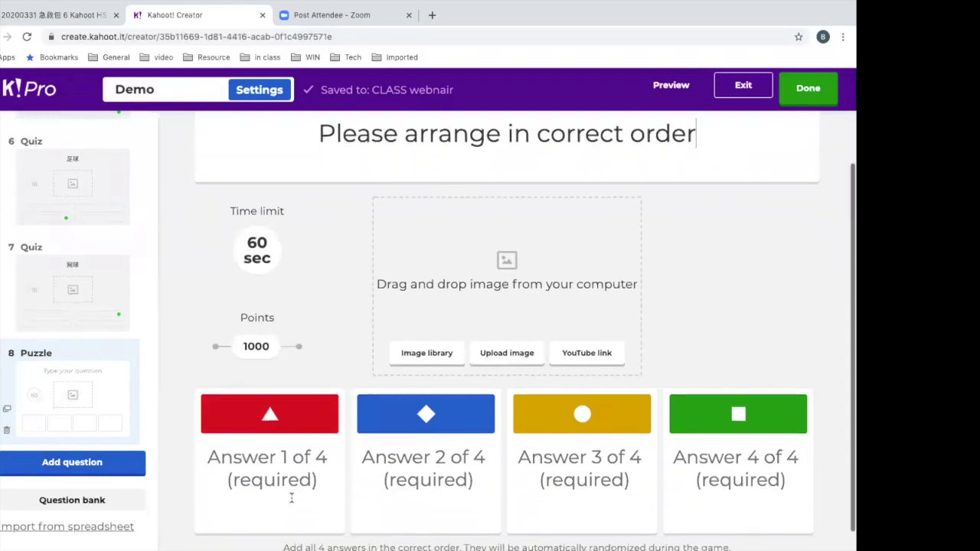
pyautogui.click(294, 494)
pyautogui.click(665, 7)
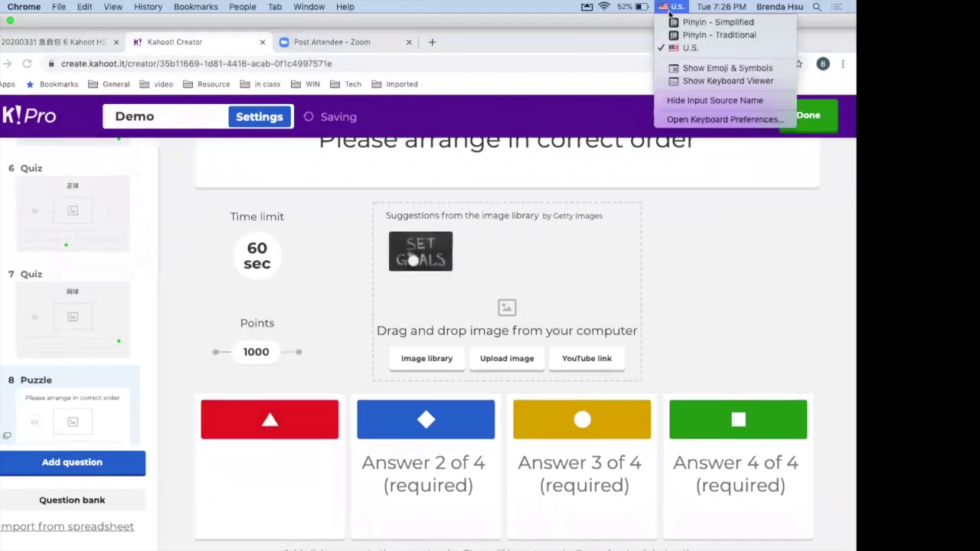
pyautogui.click(674, 23)
pyautogui.write('n')
pyautogui.press('BackSpace')
pyautogui.write('ni')
pyautogui.press('space')
pyautogui.write('xihuan')
pyautogui.press('space')
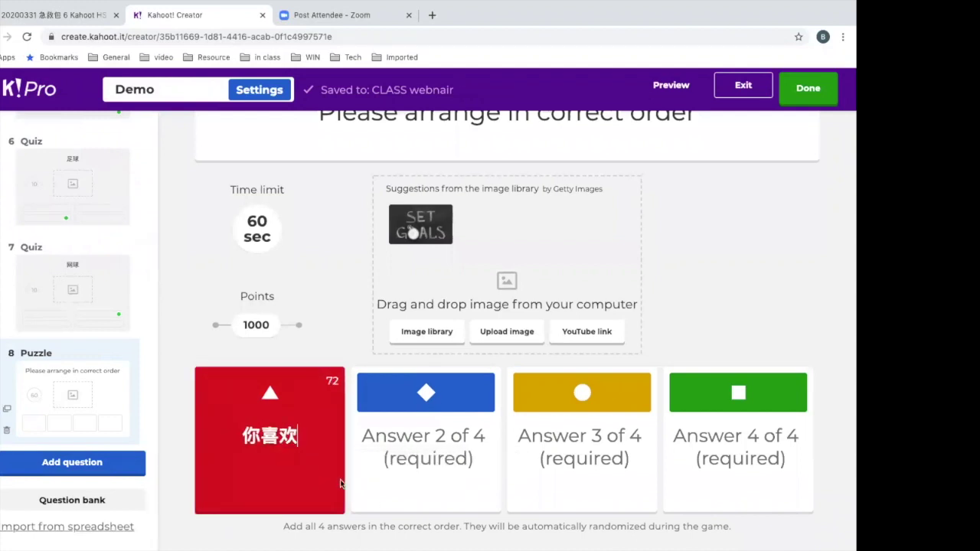
# Enter 喝 as the puzzle's second answer
pyautogui.click(406, 469)
pyautogui.write('he')
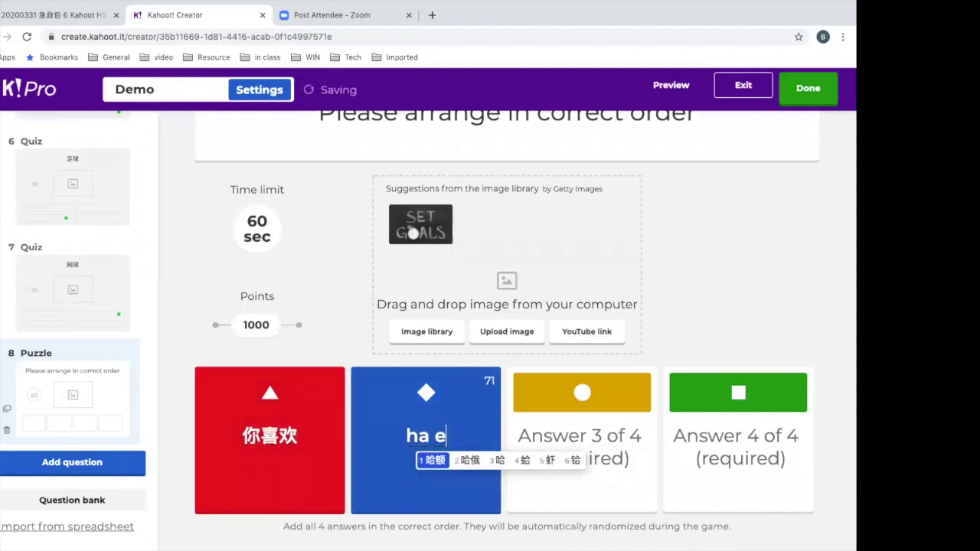
pyautogui.press('Return')
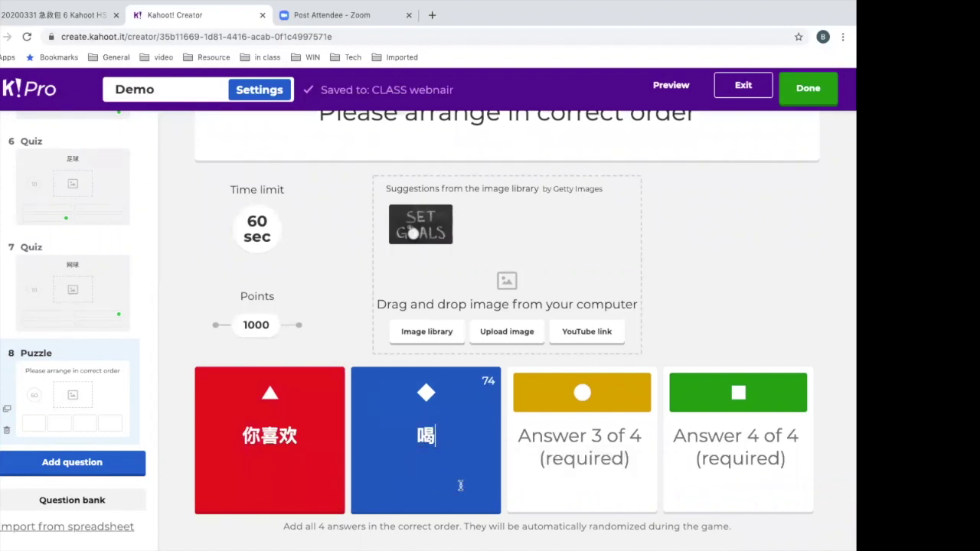
# Enter 红茶还是 as the puzzle's third answer
pyautogui.click(547, 460)
pyautogui.write('hjo')
pyautogui.press('BackSpace')
pyautogui.press('BackSpace')
pyautogui.write('hon')
pyautogui.press('BackSpace')
pyautogui.press('BackSpace')
pyautogui.press('BackSpace')
pyautogui.write('hon')
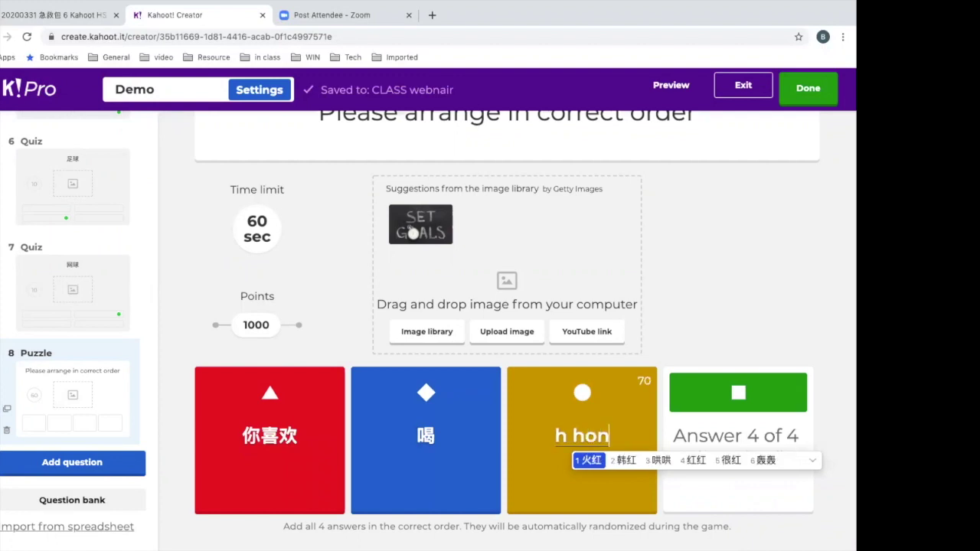
pyautogui.press('BackSpace')
pyautogui.press('BackSpace')
pyautogui.press('BackSpace')
pyautogui.press('BackSpace')
pyautogui.write('hongch')
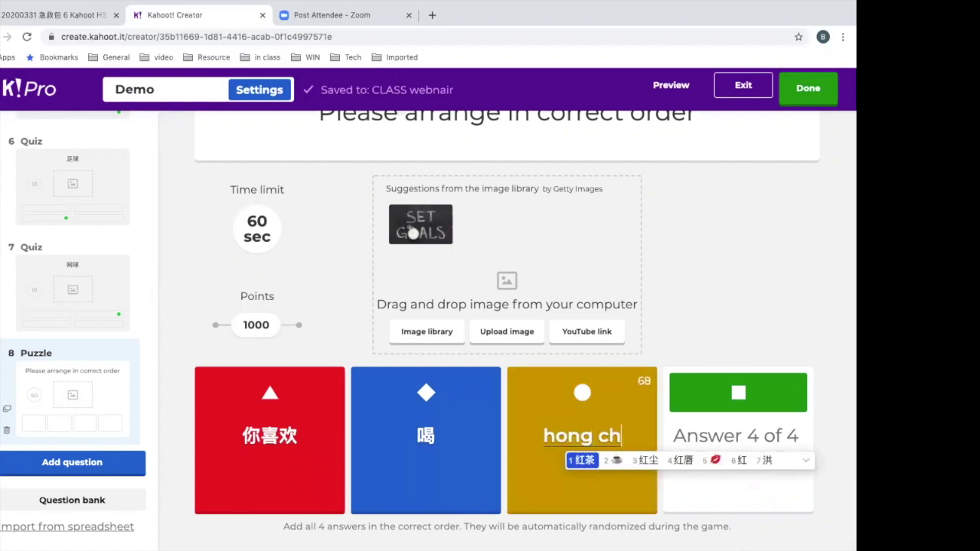
pyautogui.press('space')
pyautogui.write('haishi')
pyautogui.press('space')
# Enter 绿茶 as the puzzle's fourth answer
pyautogui.click(737, 469)
pyautogui.write('luch')
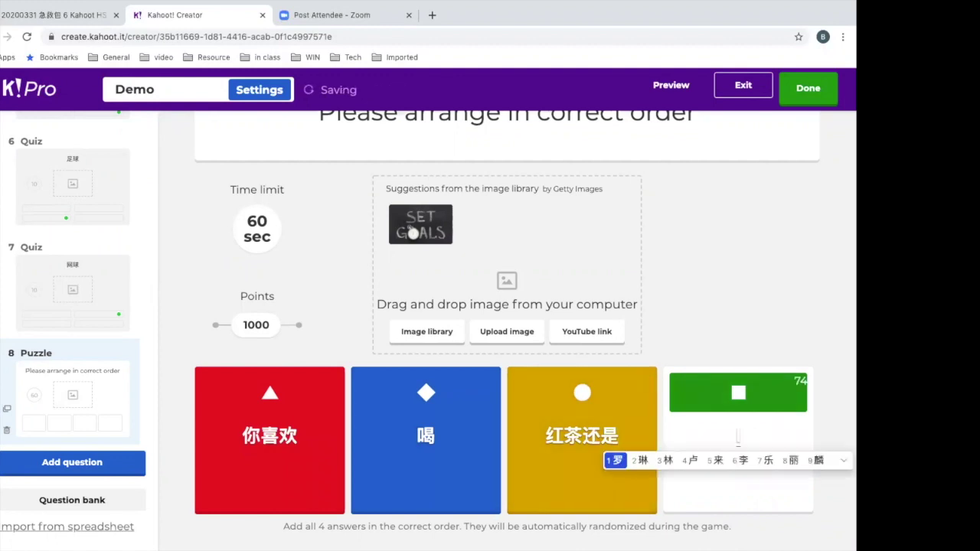
pyautogui.write('a')
pyautogui.press('BackSpace')
pyautogui.press('BackSpace')
pyautogui.press('BackSpace')
pyautogui.press('BackSpace')
pyautogui.write('vcha')
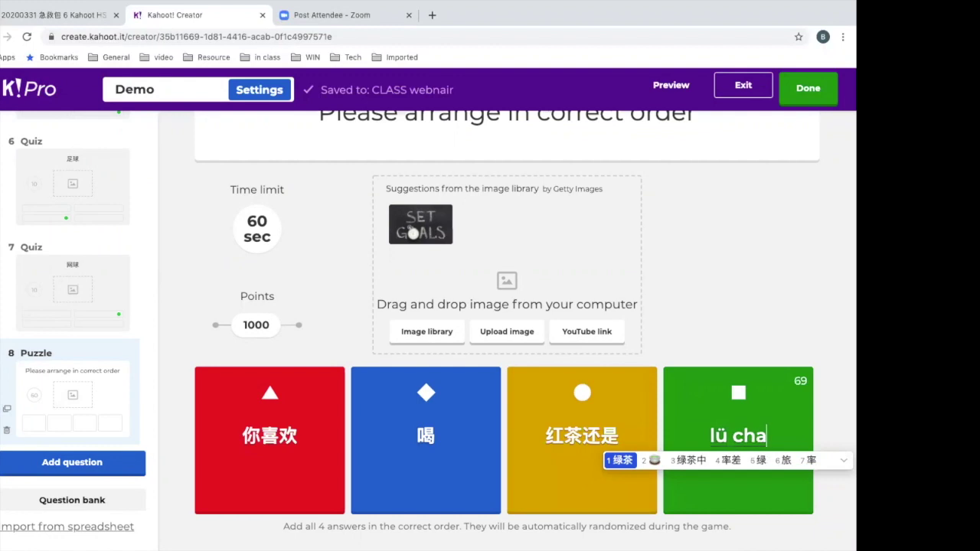
pyautogui.press('space')
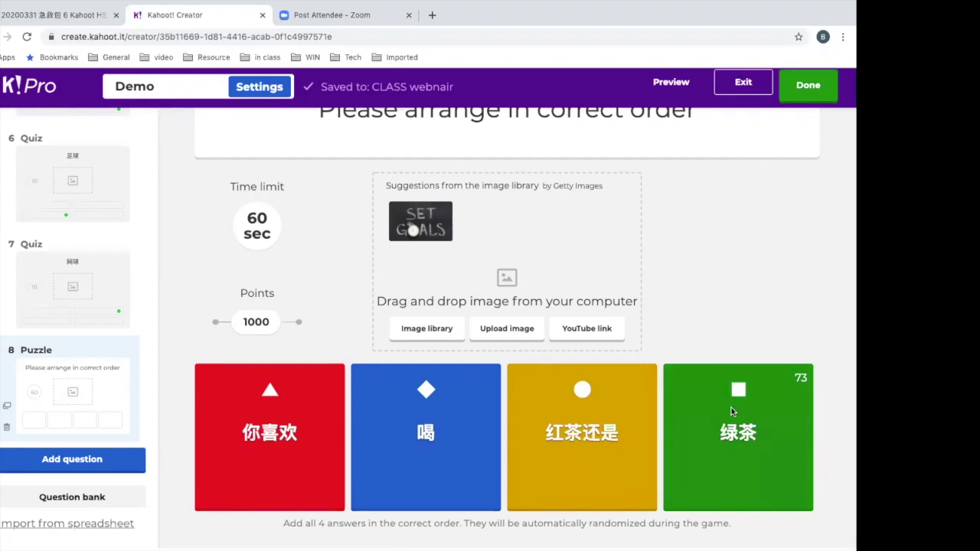
# Set the image reveal of question 3, the quiz with the basketball picture, to 8x8
pyautogui.scroll(1, 731, 407)
pyautogui.scroll(-2, 732, 408)
pyautogui.scroll(1, 732, 408)
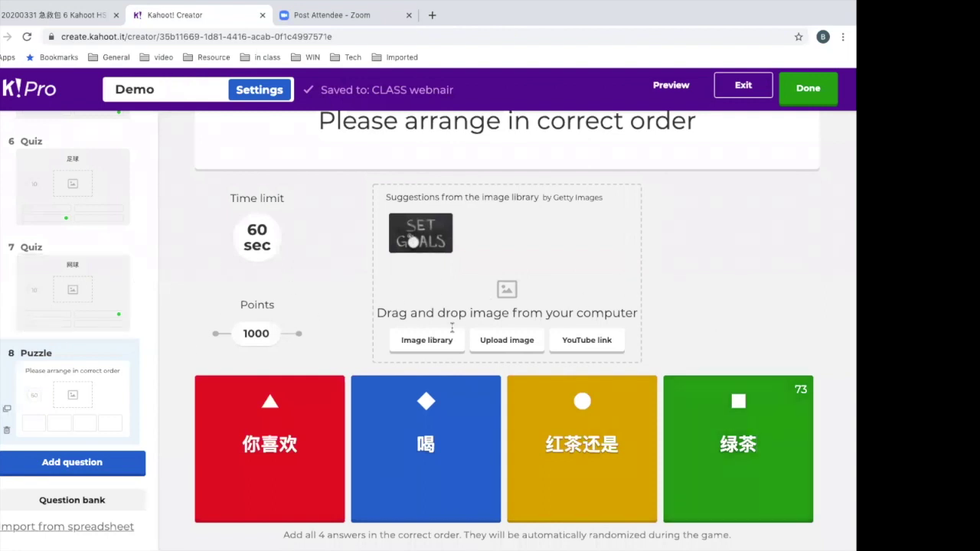
pyautogui.scroll(4, 106, 213)
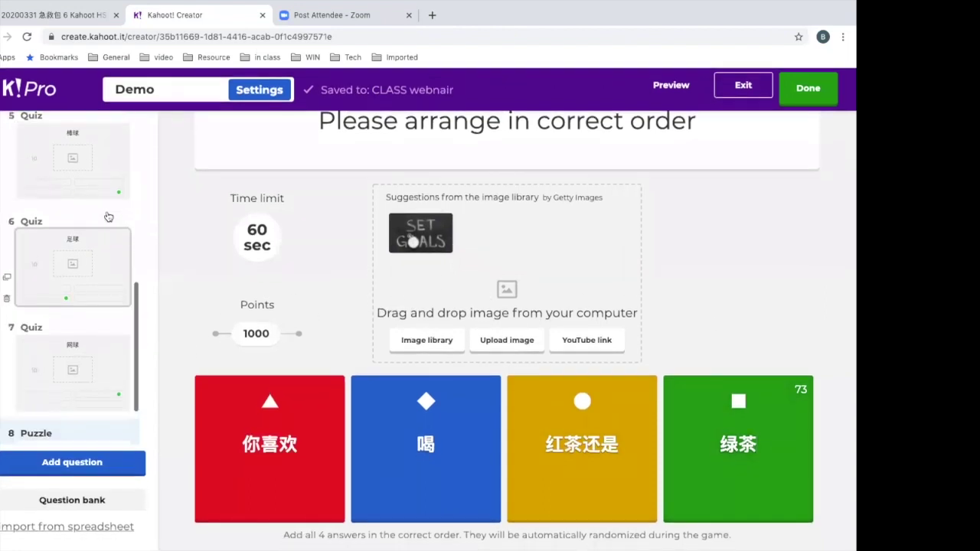
pyautogui.scroll(1, 106, 212)
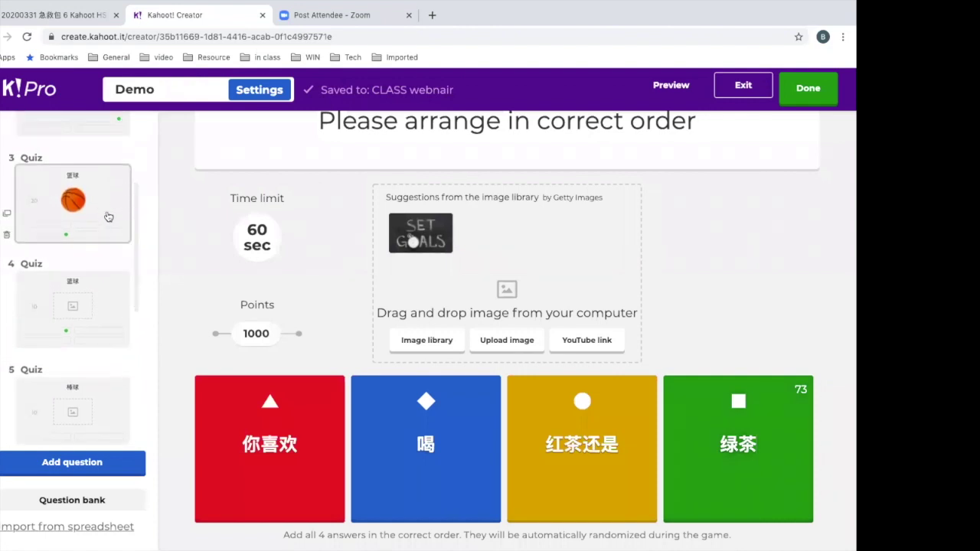
pyautogui.click(108, 217)
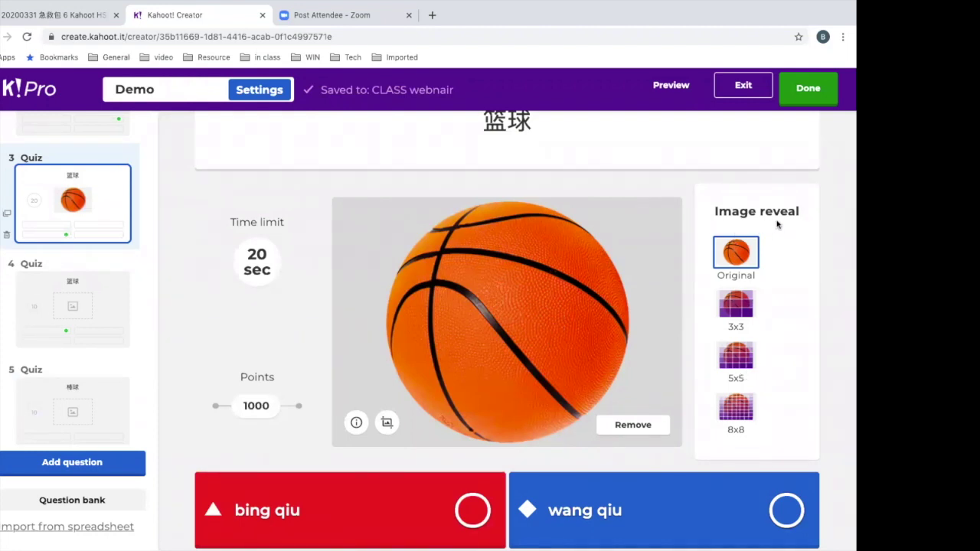
pyautogui.click(751, 419)
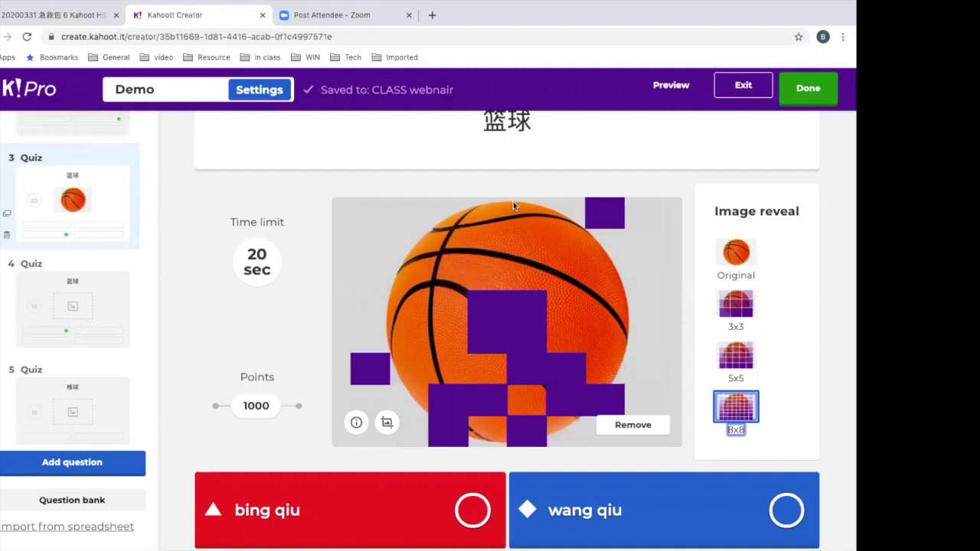
# Try to save and finish the Demo kahoot, and return to editing
pyautogui.click(798, 102)
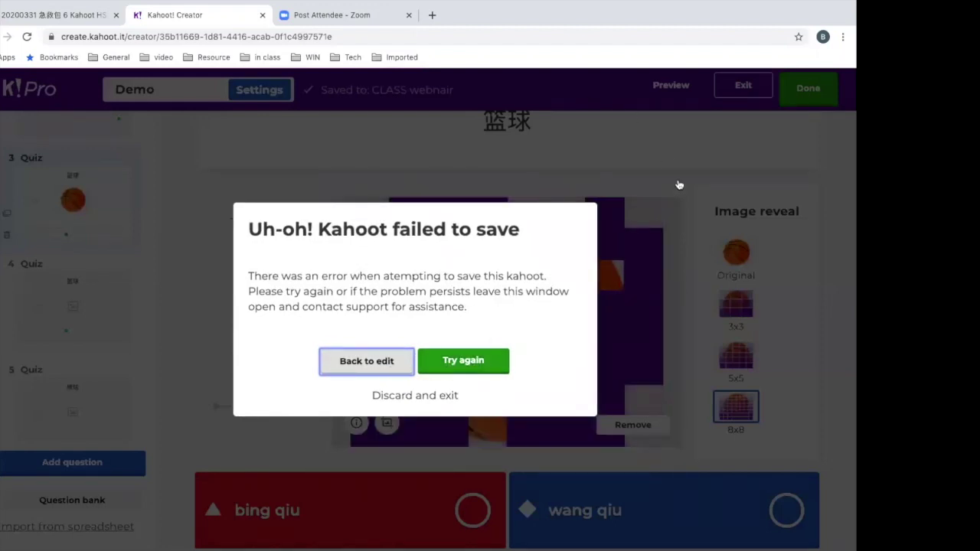
pyautogui.click(382, 362)
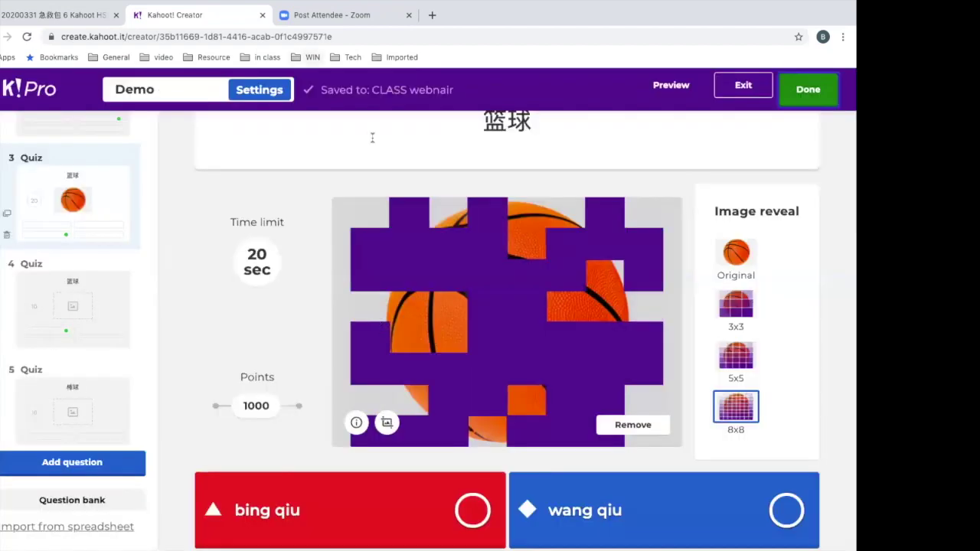
pyautogui.scroll(1, 373, 137)
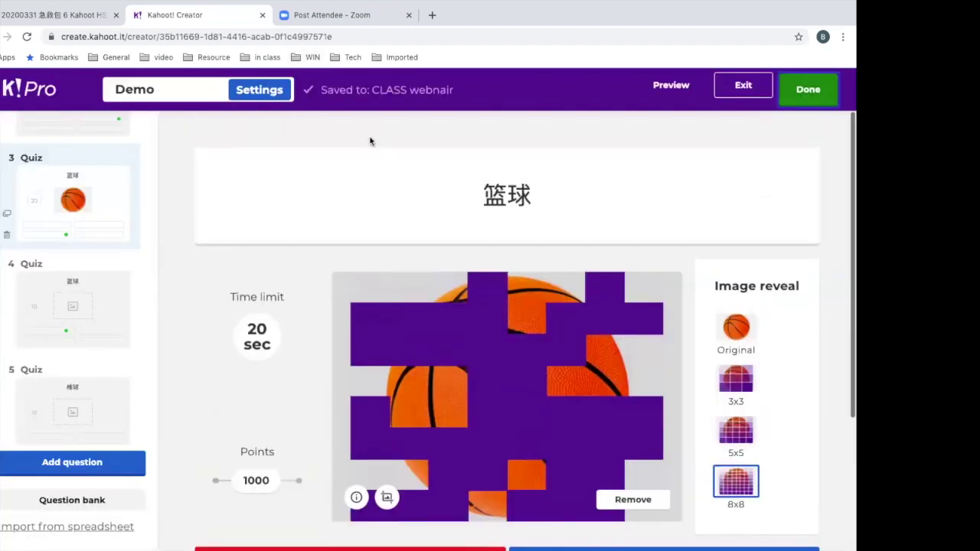
# Try to leave the kahoot creator and discard all unsaved changes
pyautogui.click(34, 92)
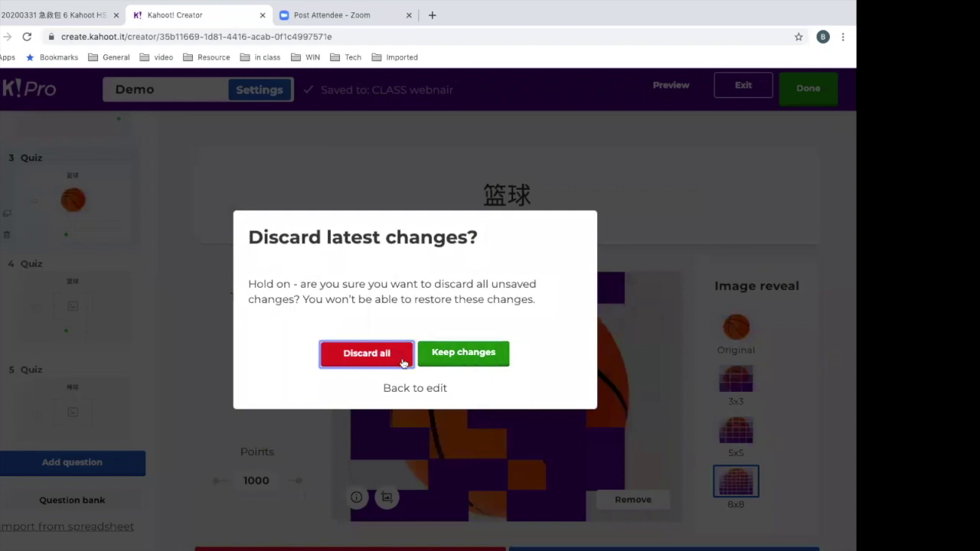
pyautogui.click(397, 357)
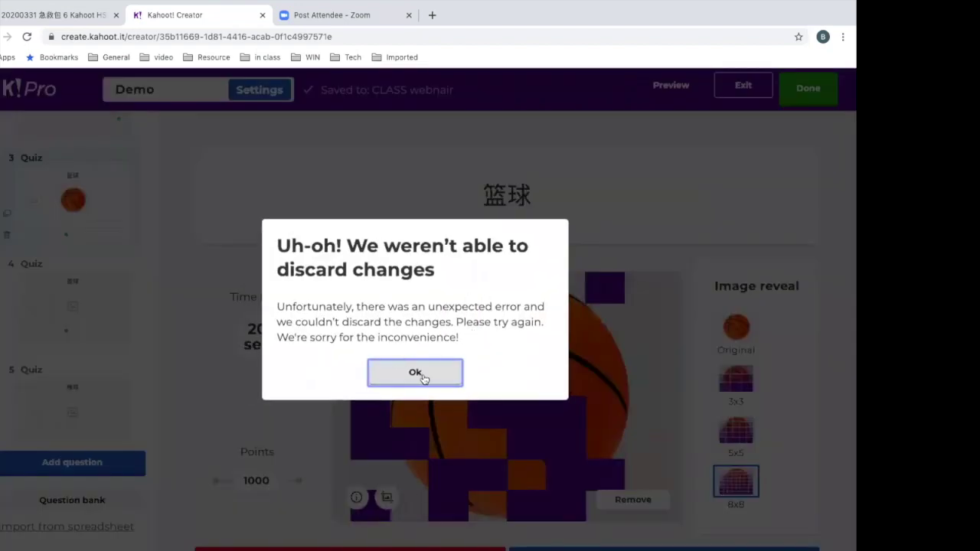
pyautogui.click(415, 373)
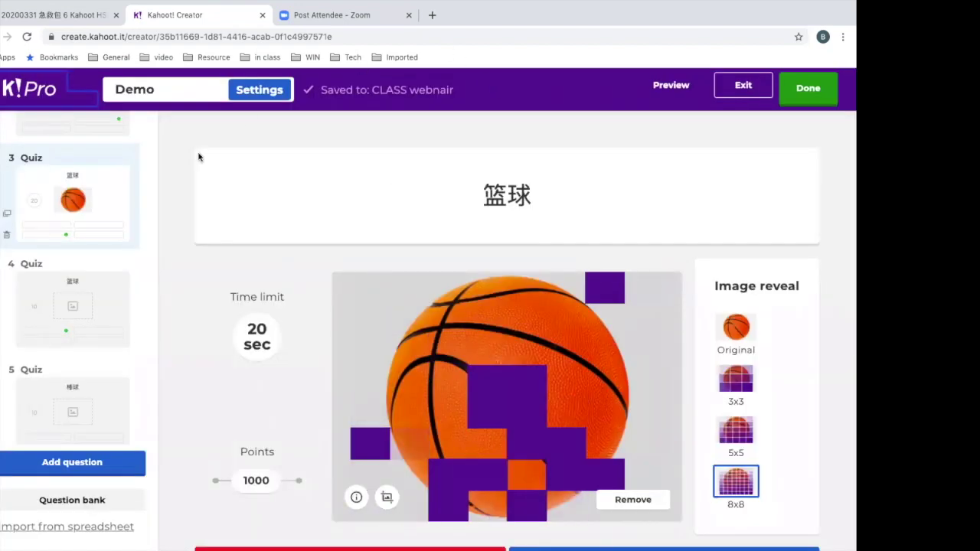
# Exit the kahoot creator while keeping the latest changes to Demo
pyautogui.scroll(3, 88, 181)
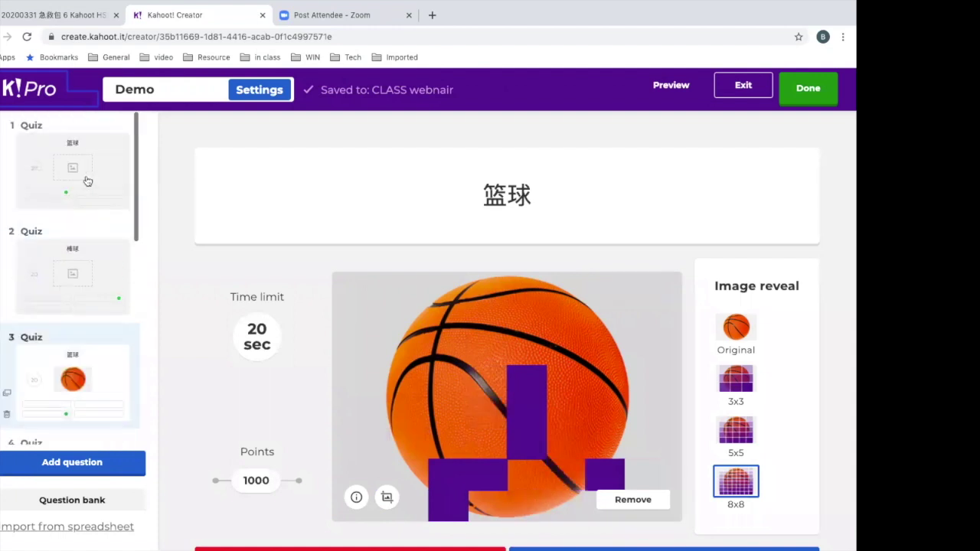
pyautogui.click(40, 92)
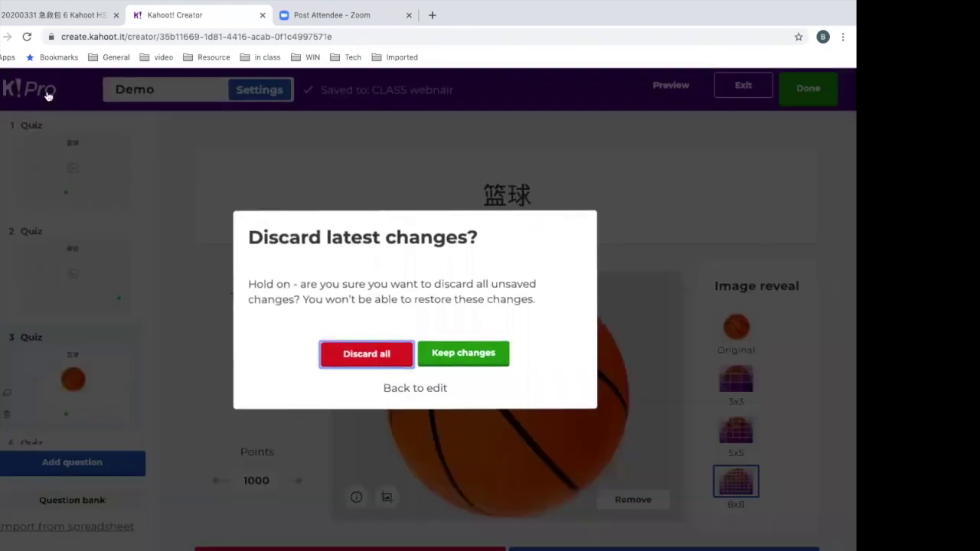
pyautogui.click(478, 359)
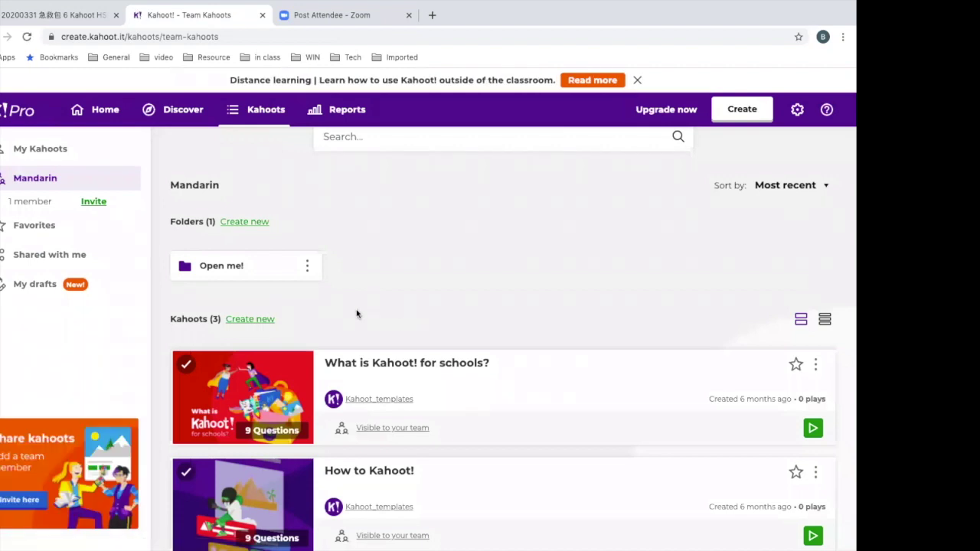
# Open the "challenge game" kahoot from the CLASS webnair folder in My Kahoots and look over its questions
pyautogui.click(55, 152)
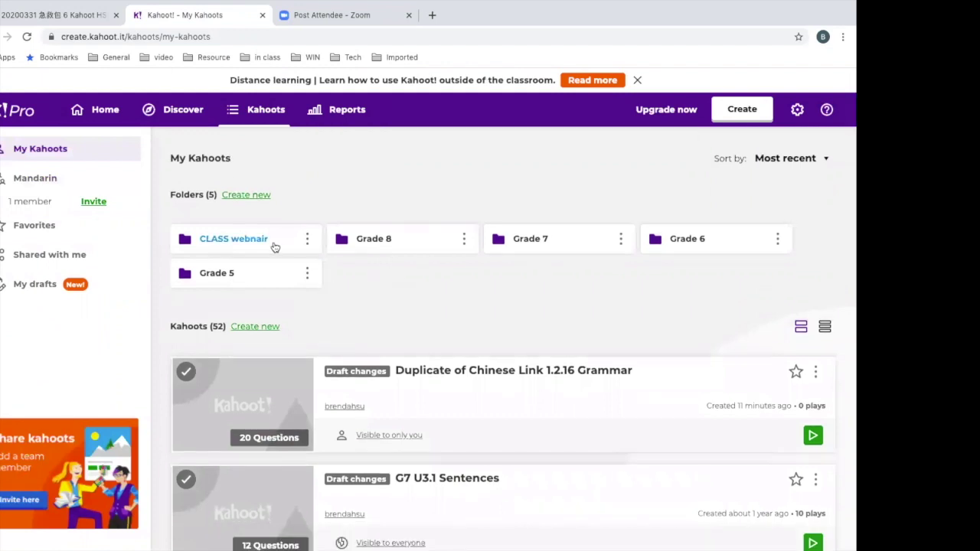
pyautogui.click(260, 267)
pyautogui.scroll(-4, 425, 329)
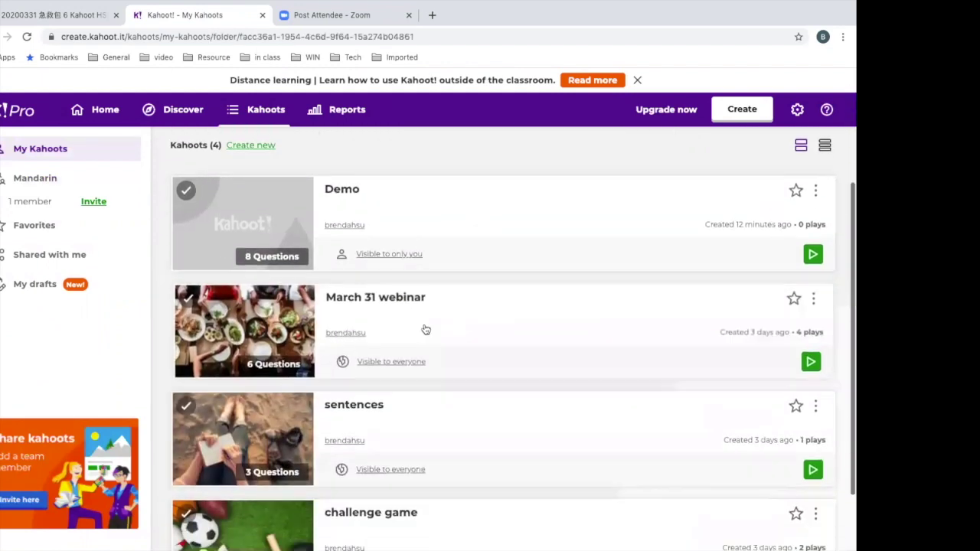
pyautogui.click(404, 432)
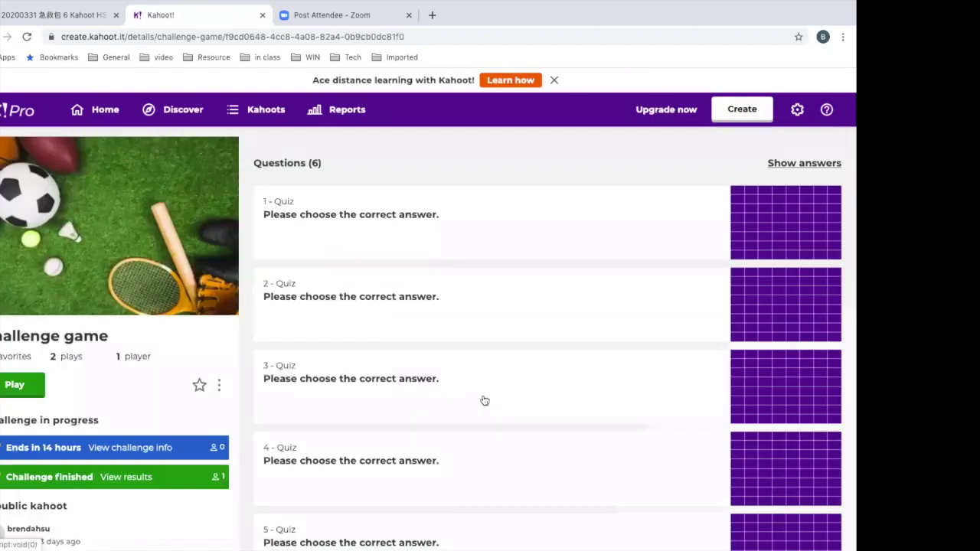
pyautogui.scroll(-1, 483, 401)
pyautogui.scroll(-1, 134, 363)
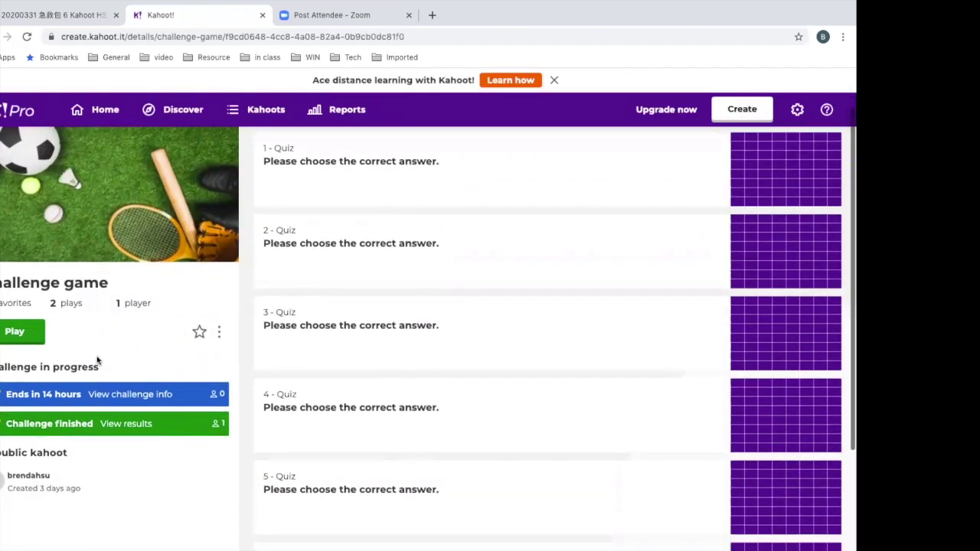
# Assign the kahoot as a new self-paced challenge with a deadline of Tue 31 Mar at 8:00 PM
pyautogui.click(31, 337)
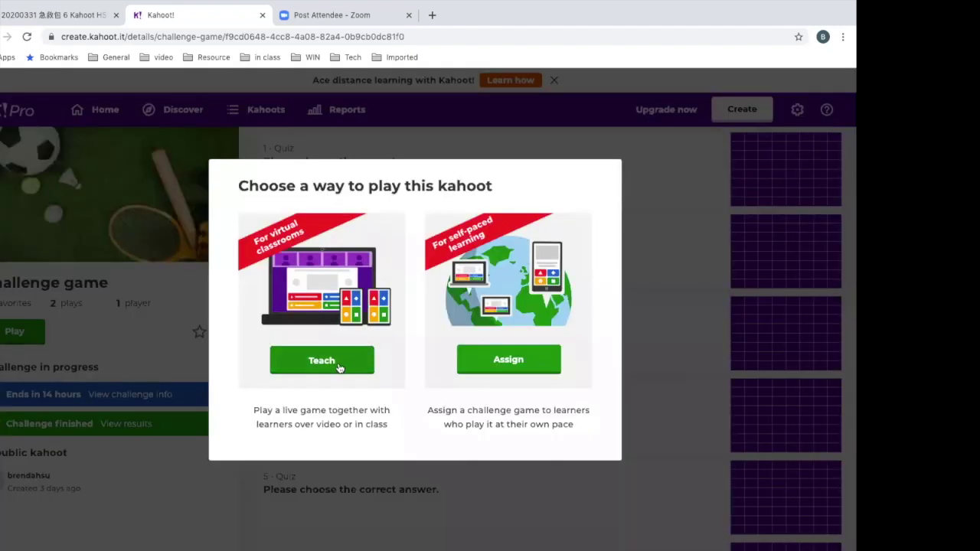
pyautogui.click(509, 360)
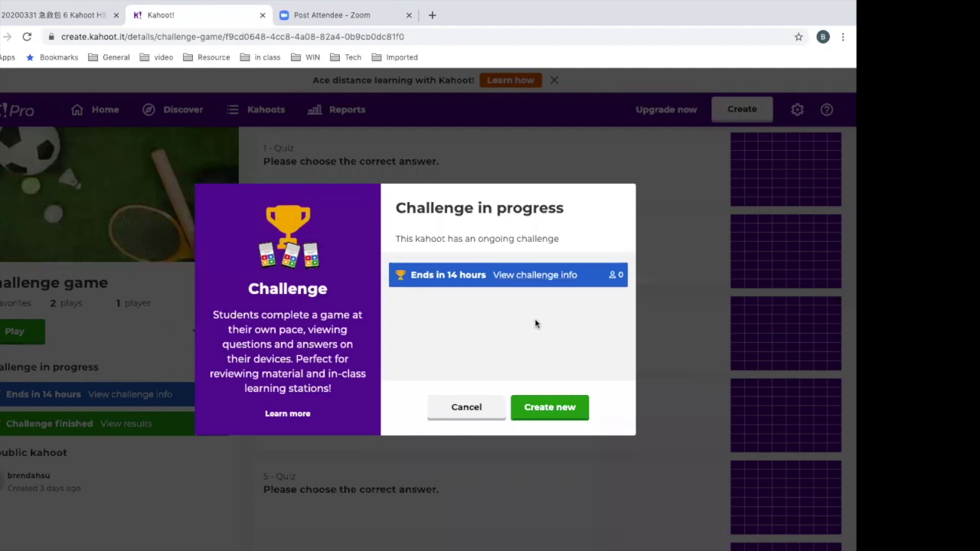
pyautogui.click(576, 410)
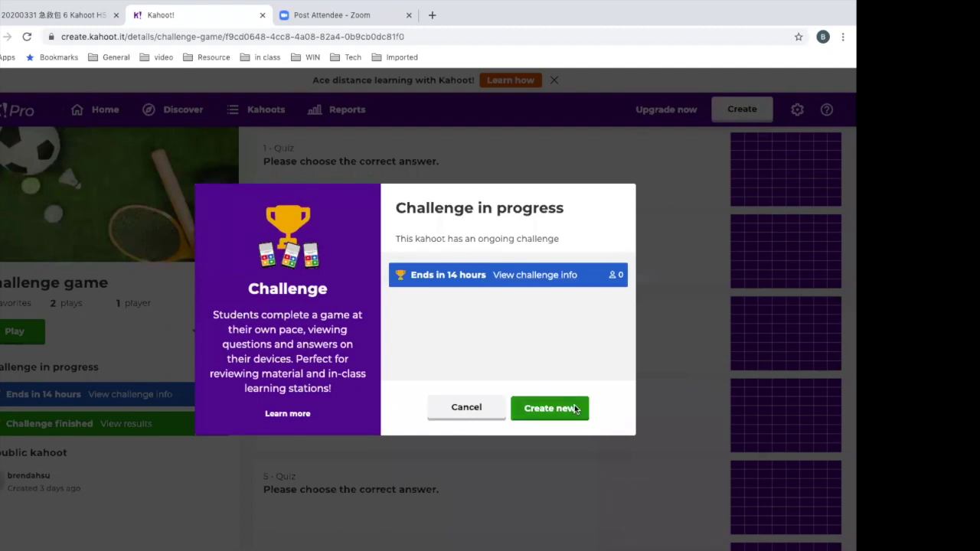
pyautogui.click(492, 256)
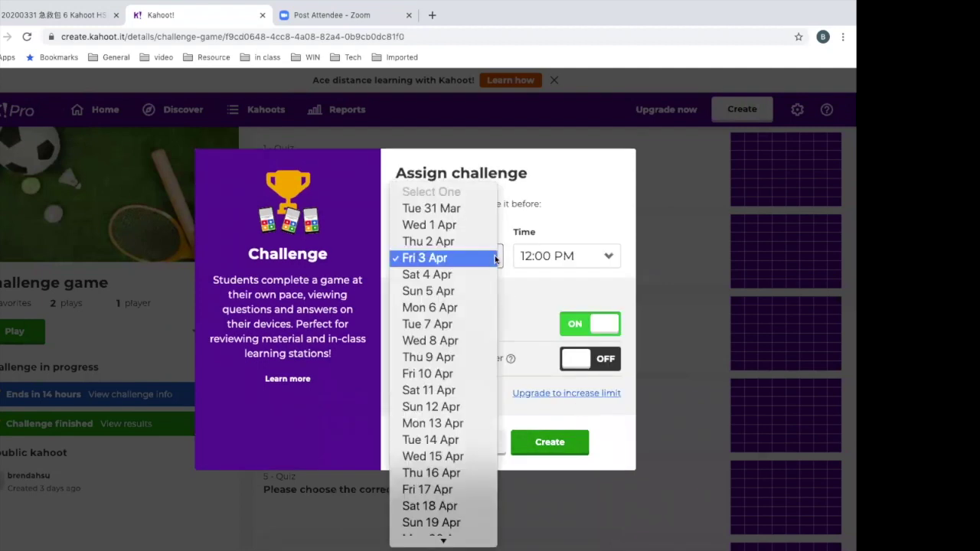
pyautogui.click(468, 208)
pyautogui.click(610, 258)
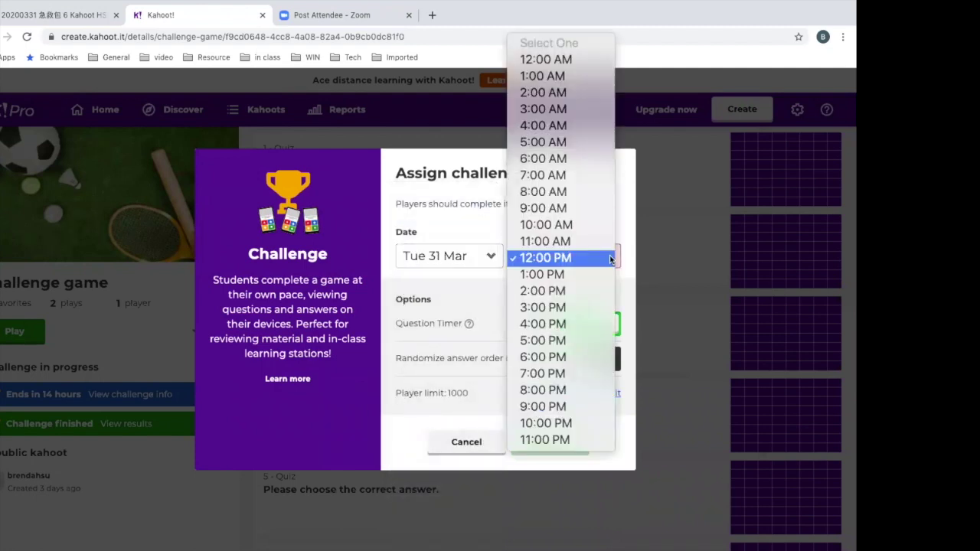
pyautogui.click(592, 389)
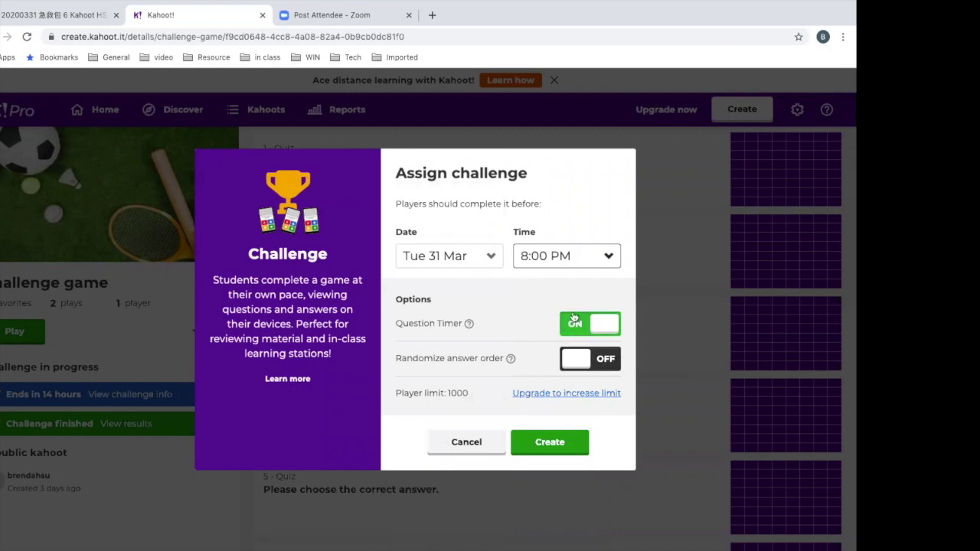
pyautogui.click(565, 445)
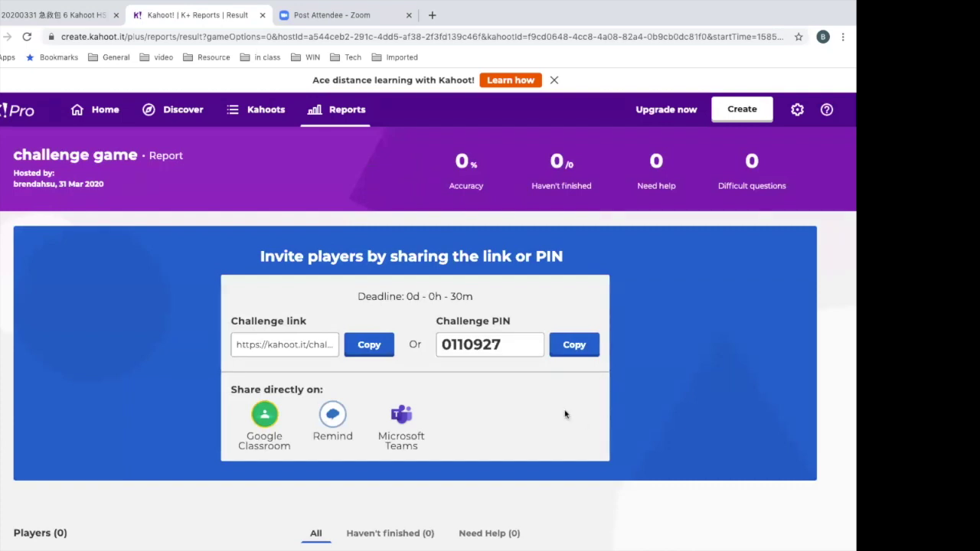
# Reload the challenge report and examine the sharing details and the players' ranking, accuracy and final scores
pyautogui.scroll(-1, 566, 415)
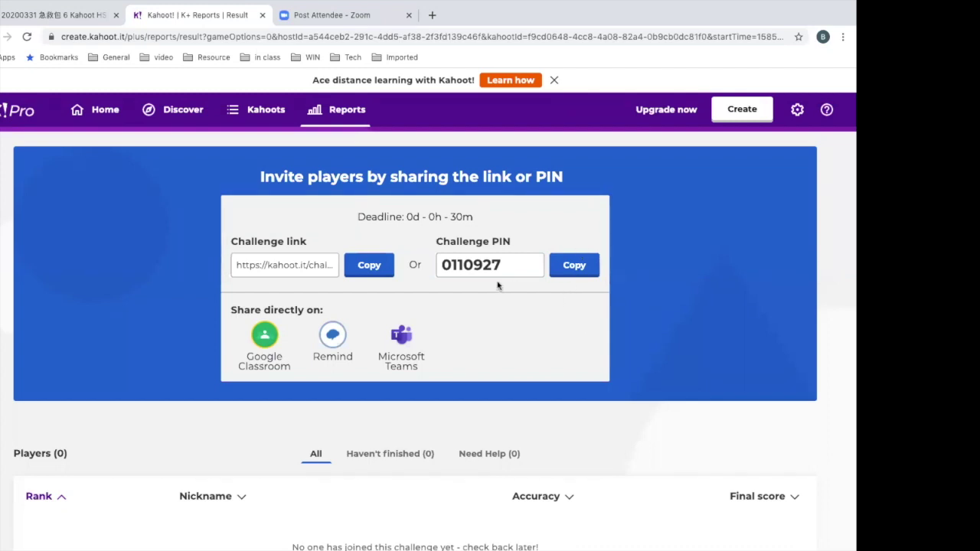
pyautogui.scroll(-3, 497, 285)
pyautogui.scroll(2, 501, 285)
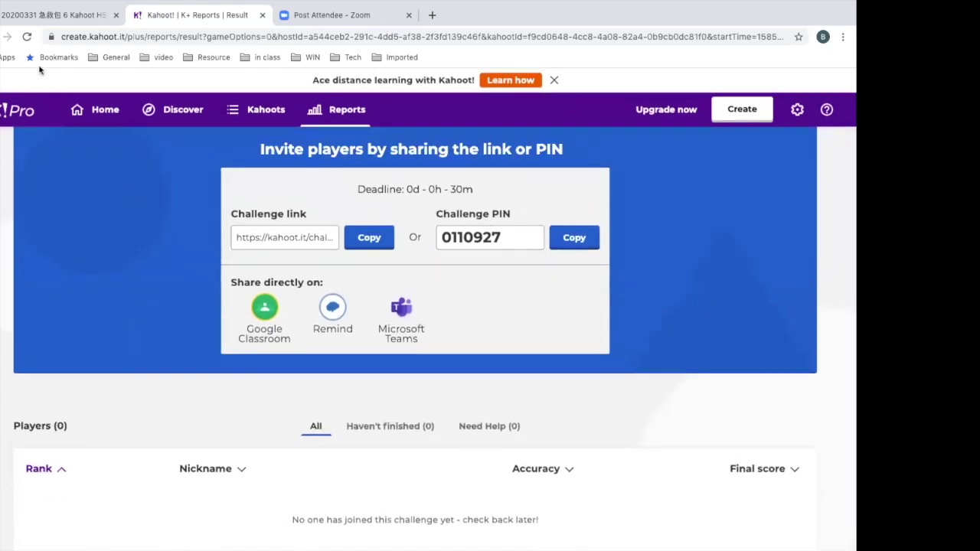
pyautogui.click(27, 36)
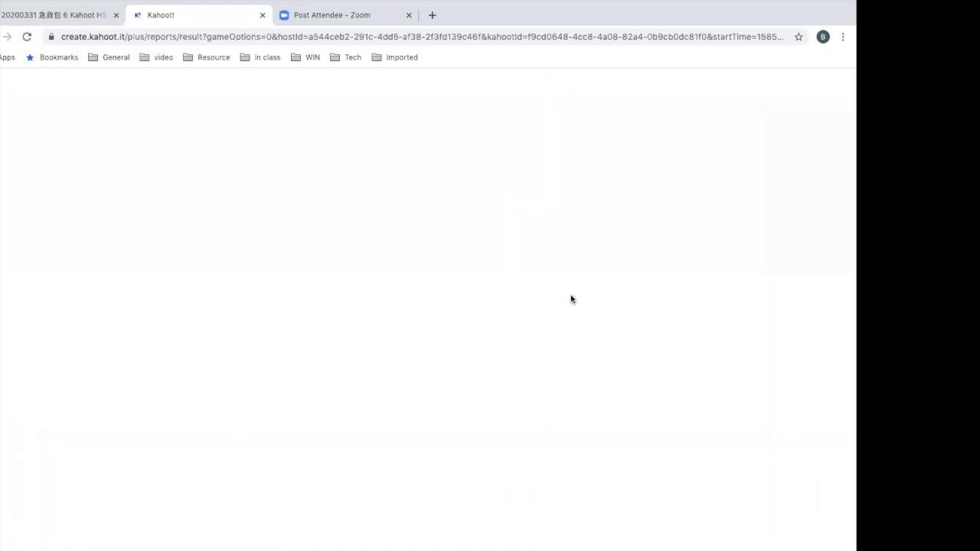
pyautogui.scroll(-3, 579, 302)
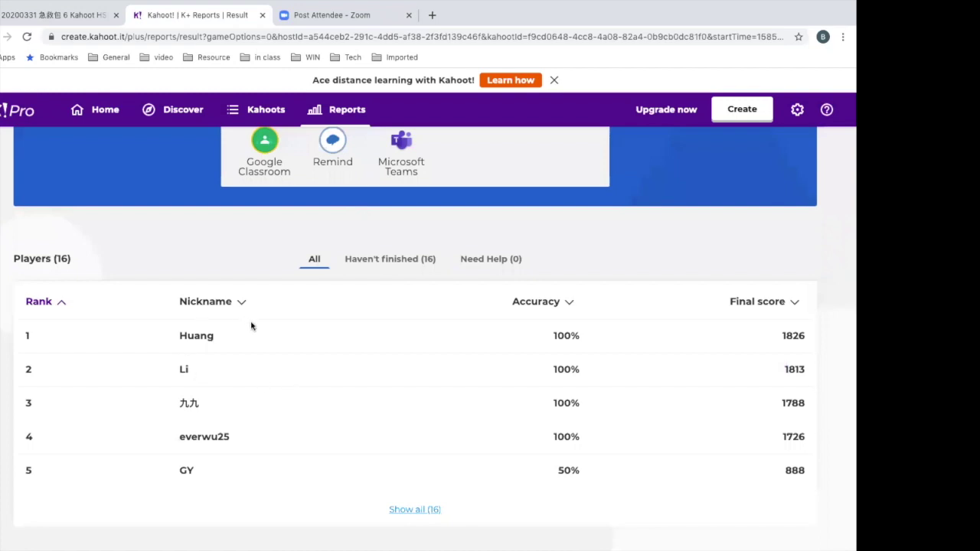
pyautogui.scroll(3, 260, 331)
pyautogui.scroll(2, 620, 357)
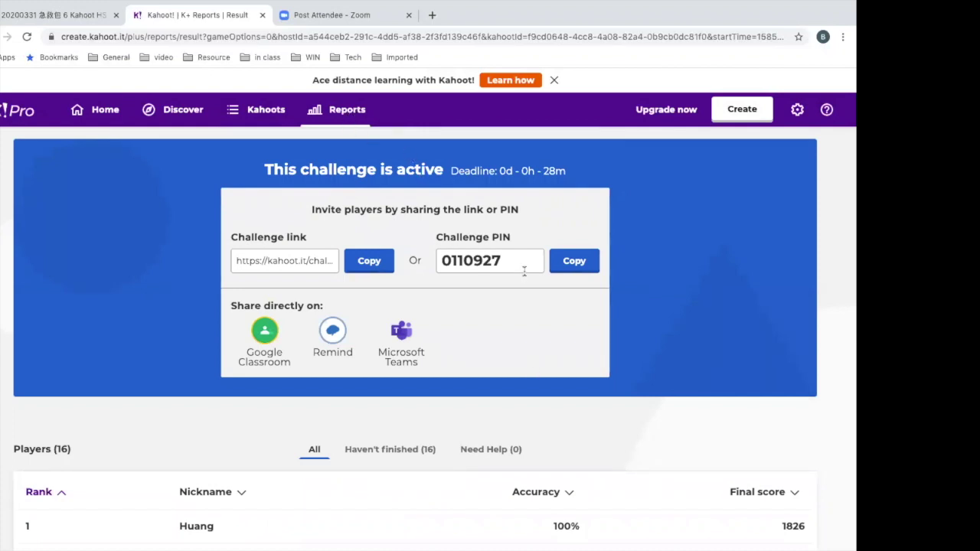
pyautogui.scroll(-1, 642, 423)
pyautogui.scroll(-2, 642, 423)
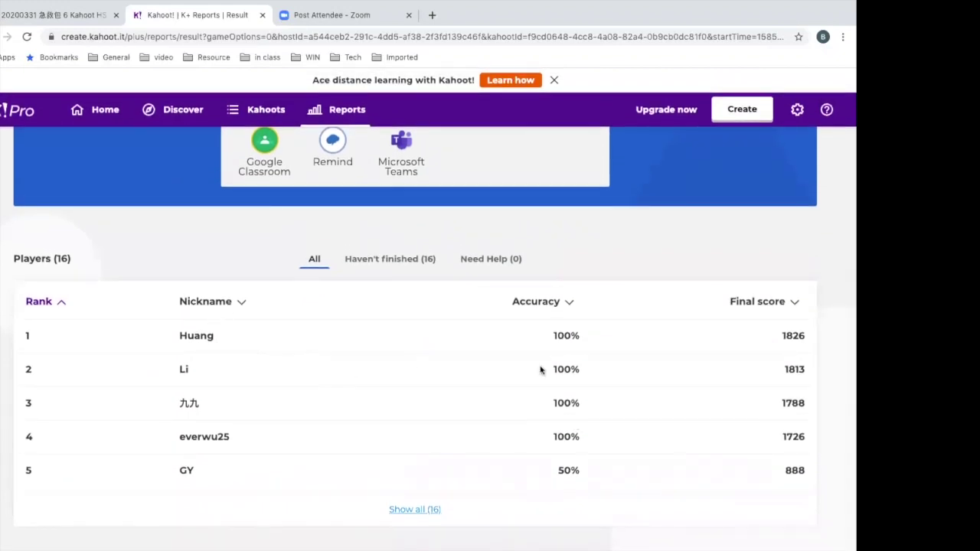
pyautogui.scroll(1, 744, 385)
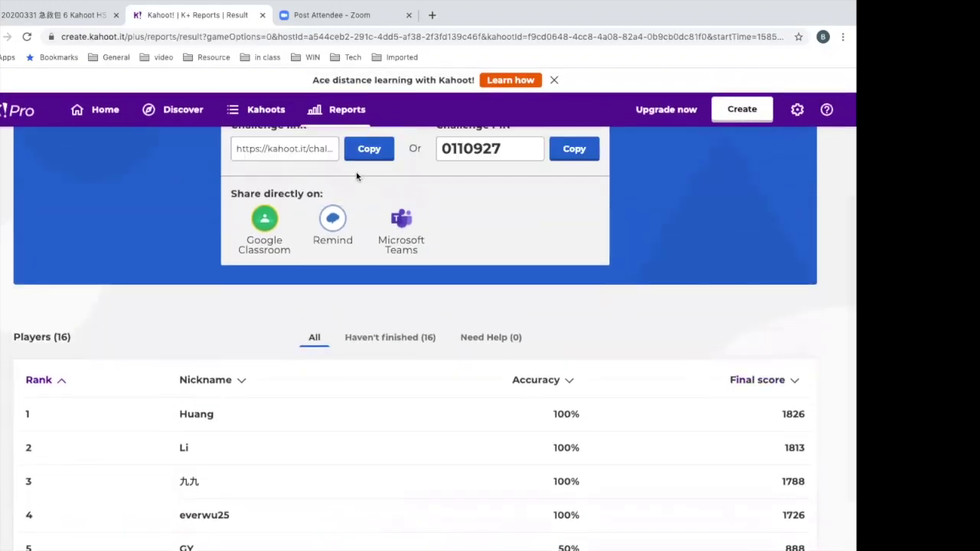
# Open the G7 U3.1 Sentences report from Mar 25 2020, 2:02pm in the list of reports
pyautogui.click(342, 114)
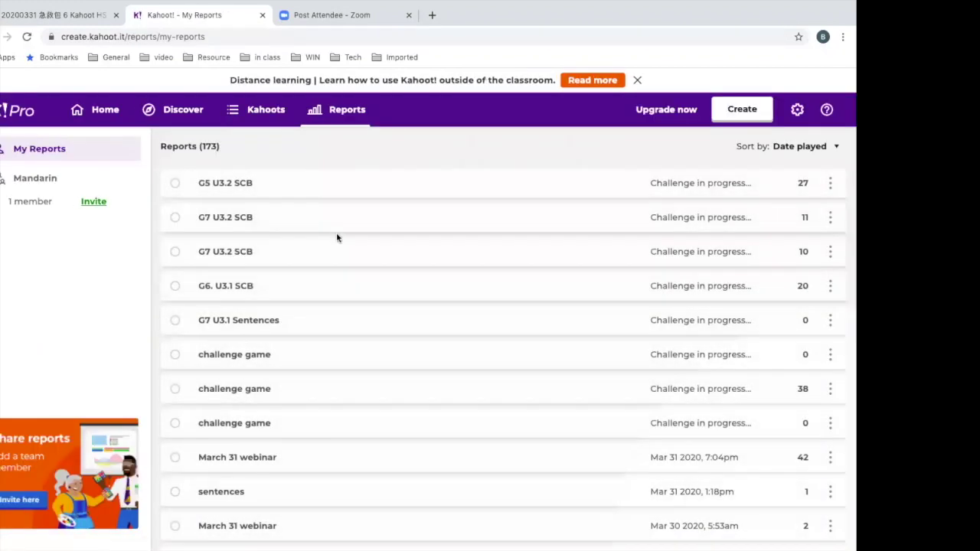
pyautogui.scroll(-3, 312, 367)
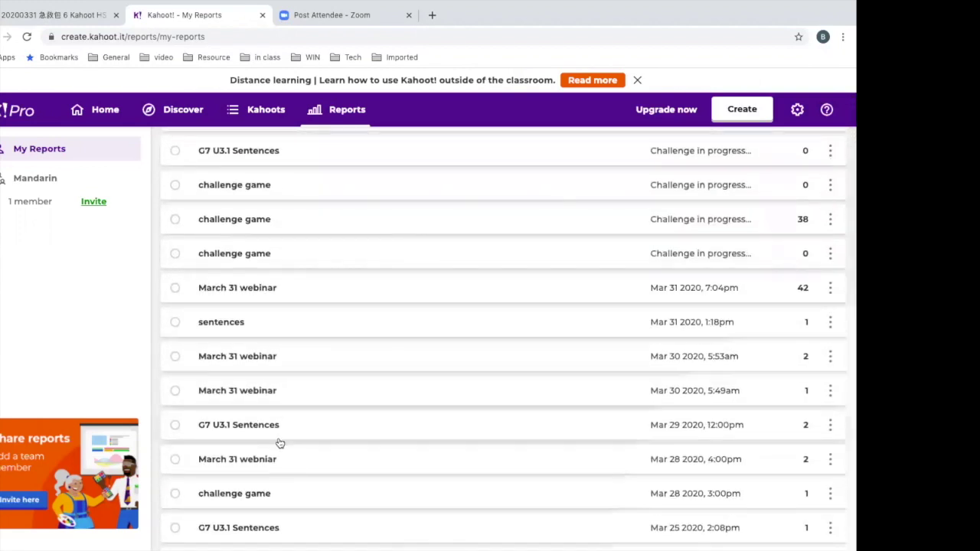
pyautogui.scroll(-2, 278, 444)
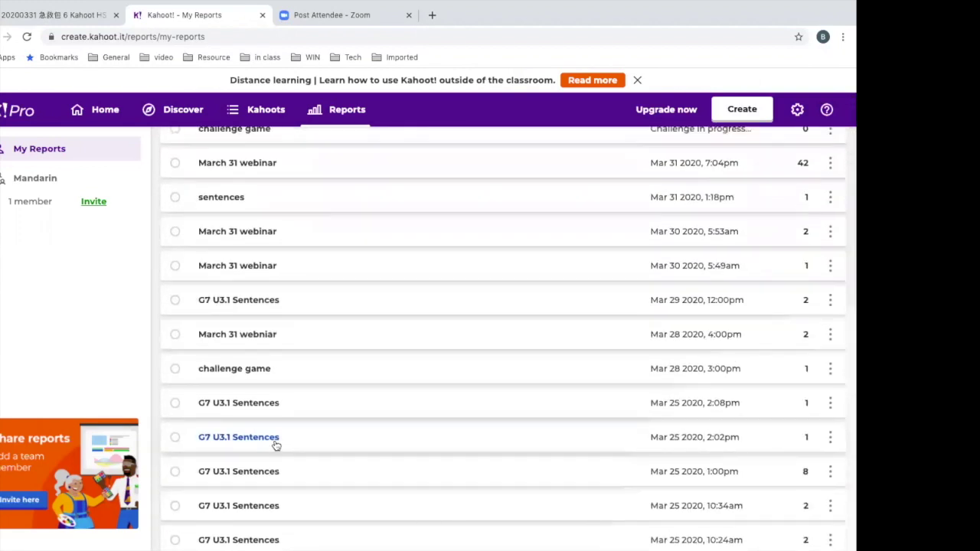
pyautogui.click(276, 443)
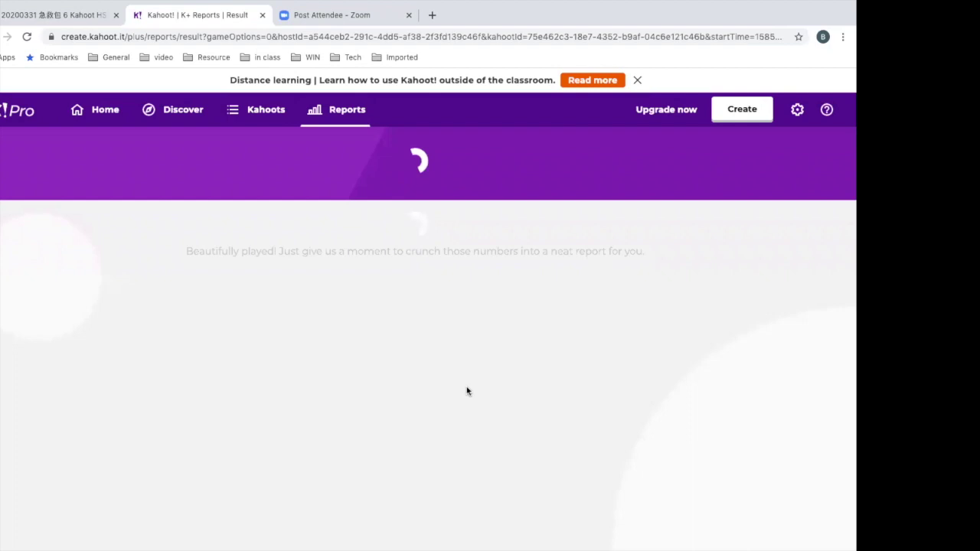
# Examine the report's overall accuracy, player ranking and per-question results
pyautogui.scroll(-4, 473, 393)
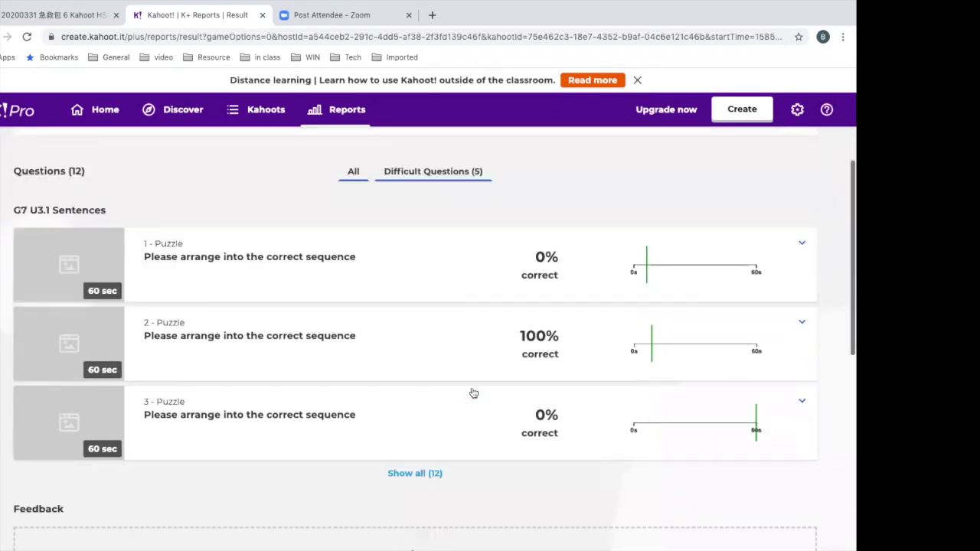
pyautogui.scroll(2, 473, 393)
pyautogui.scroll(2, 459, 383)
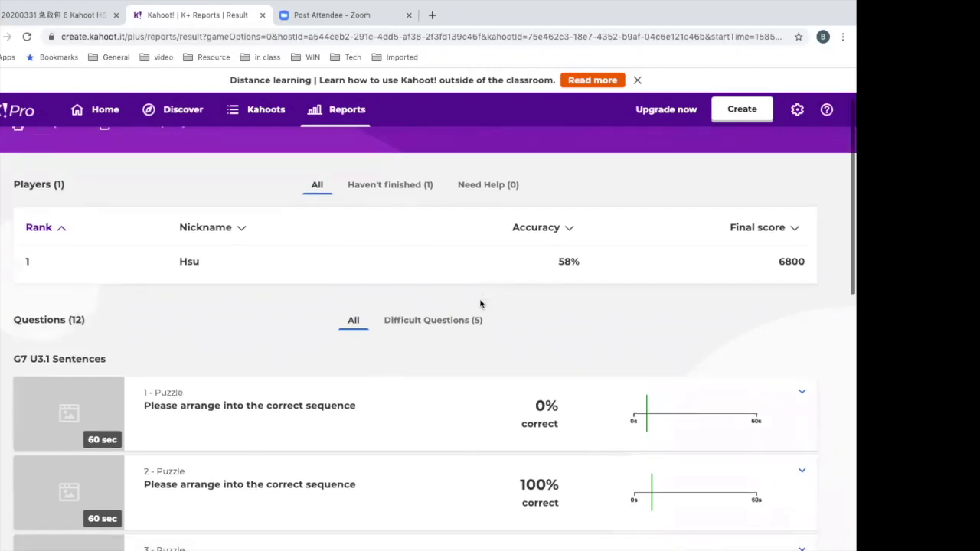
pyautogui.scroll(-3, 481, 305)
pyautogui.scroll(4, 481, 306)
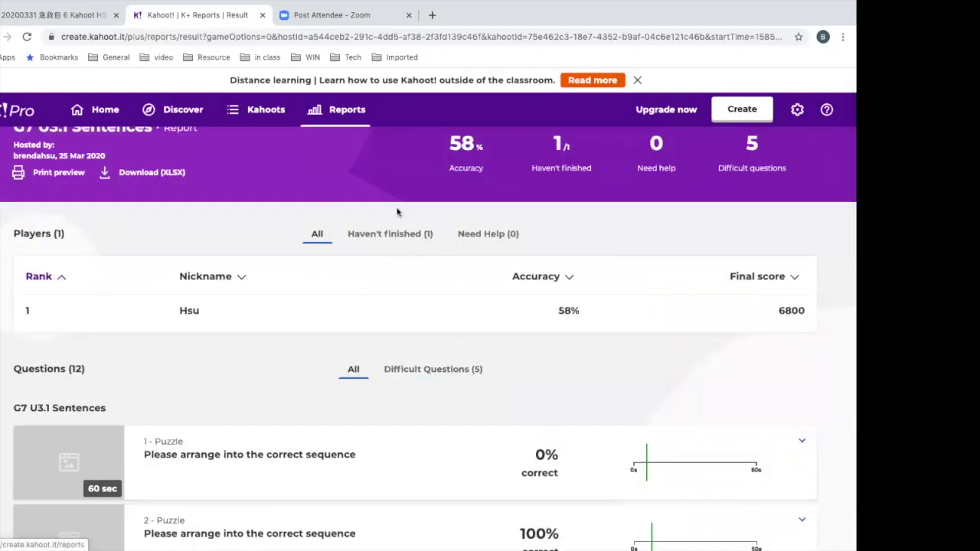
pyautogui.scroll(-3, 398, 213)
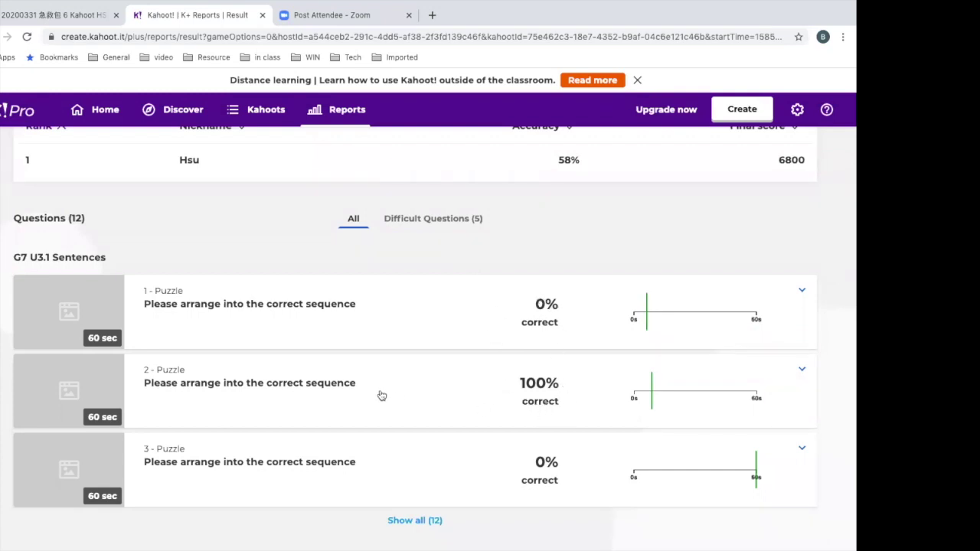
pyautogui.scroll(1, 384, 396)
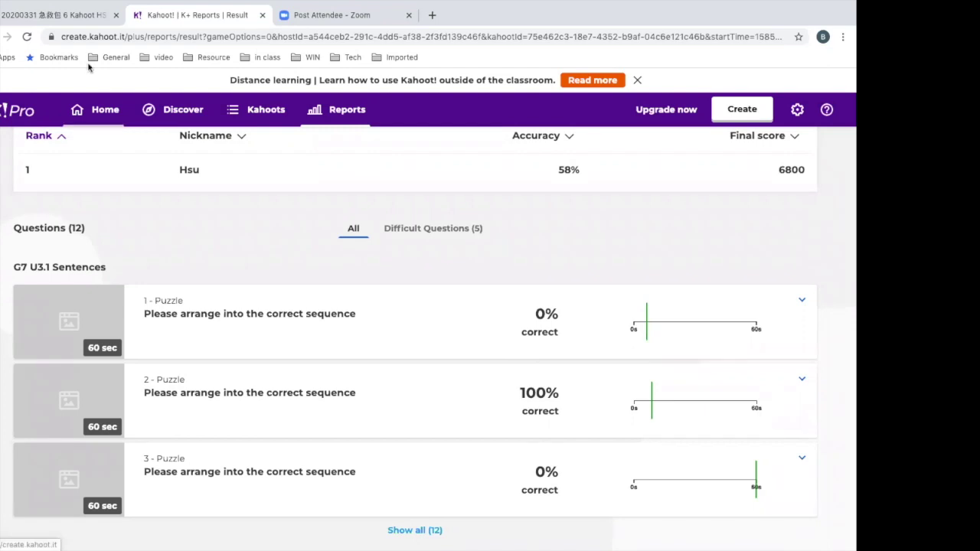
# Switch to the Kahoot webinar presentation in Google Slides
pyautogui.click(73, 16)
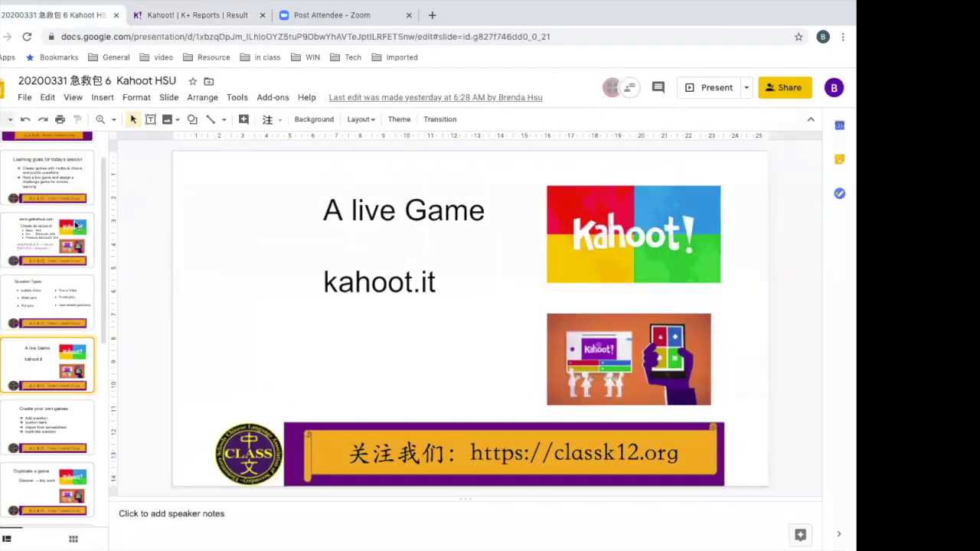